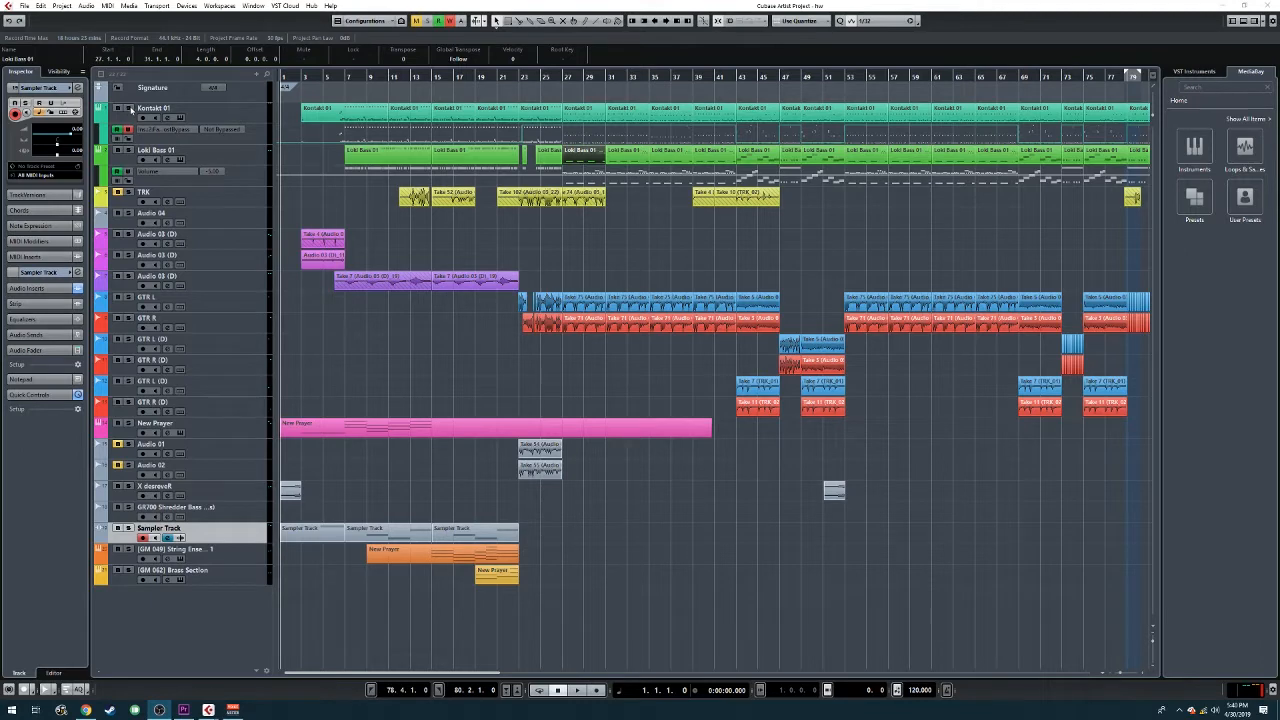
- Solo the Kontakt 01 track and show the Full Kit page of its Modern & Massive drum instrument
left_click(132, 111)
left_click(181, 117)
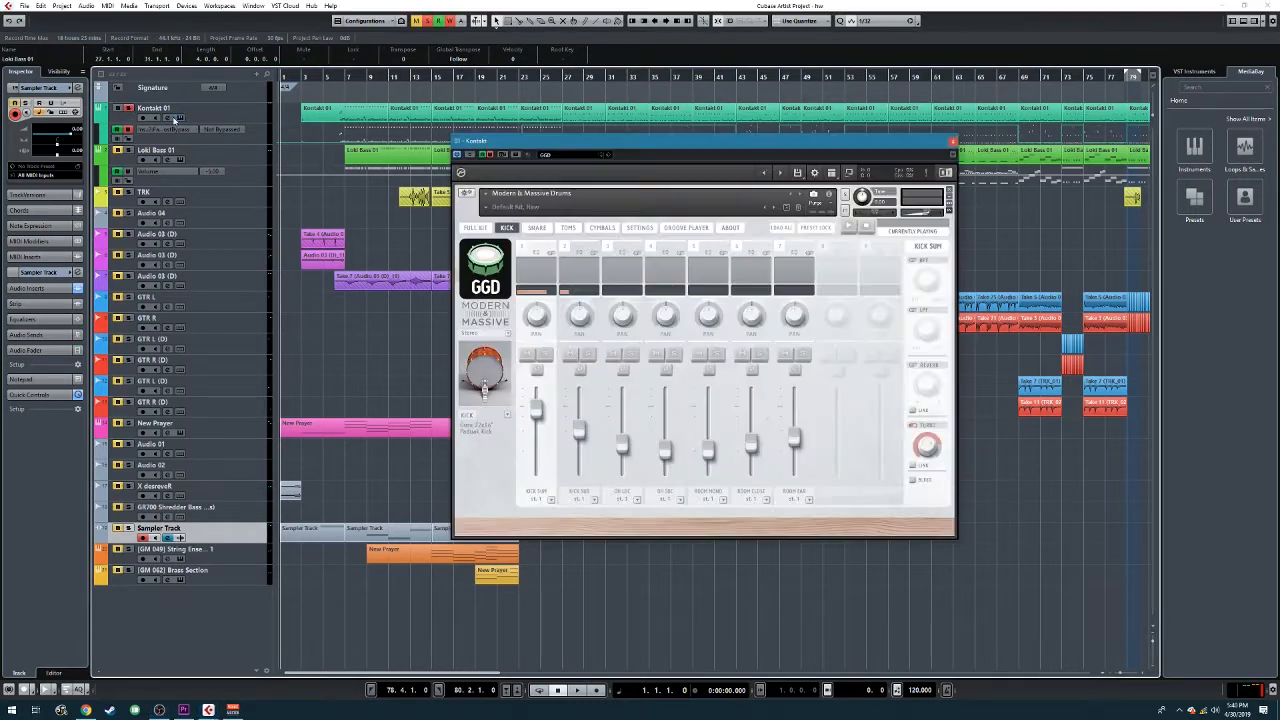
left_click(484, 228)
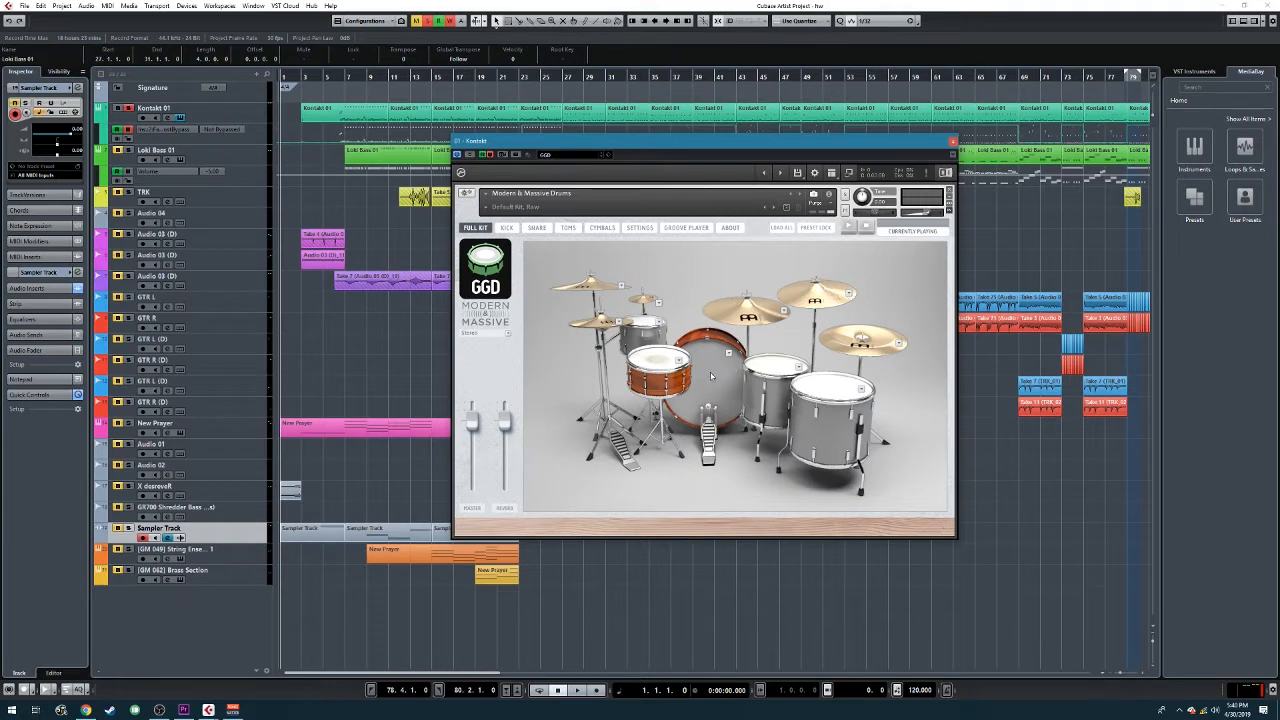
- Audition the kit's kick, snare and several cymbals, and look over the Kick mixer page before closing the instrument
left_click(711, 376)
left_click(664, 359)
left_click(822, 303)
left_click(657, 303)
left_click(755, 315)
left_click(872, 348)
left_click(507, 229)
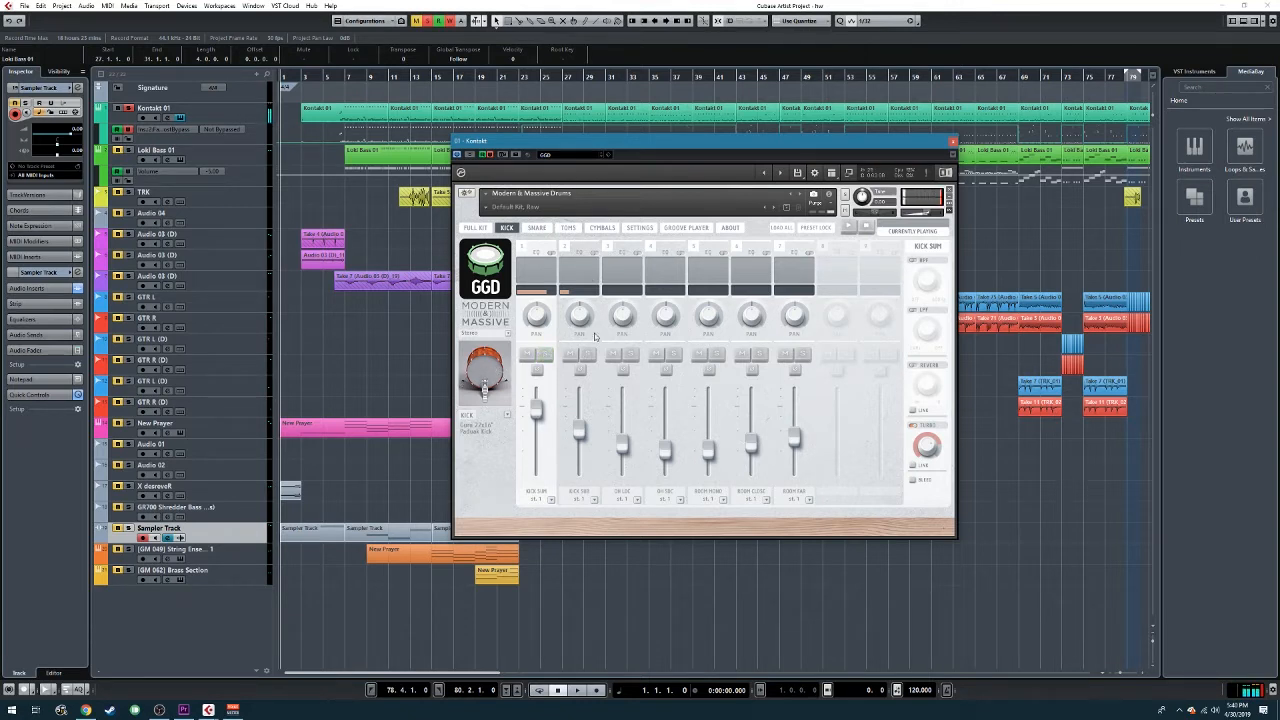
left_click(953, 142)
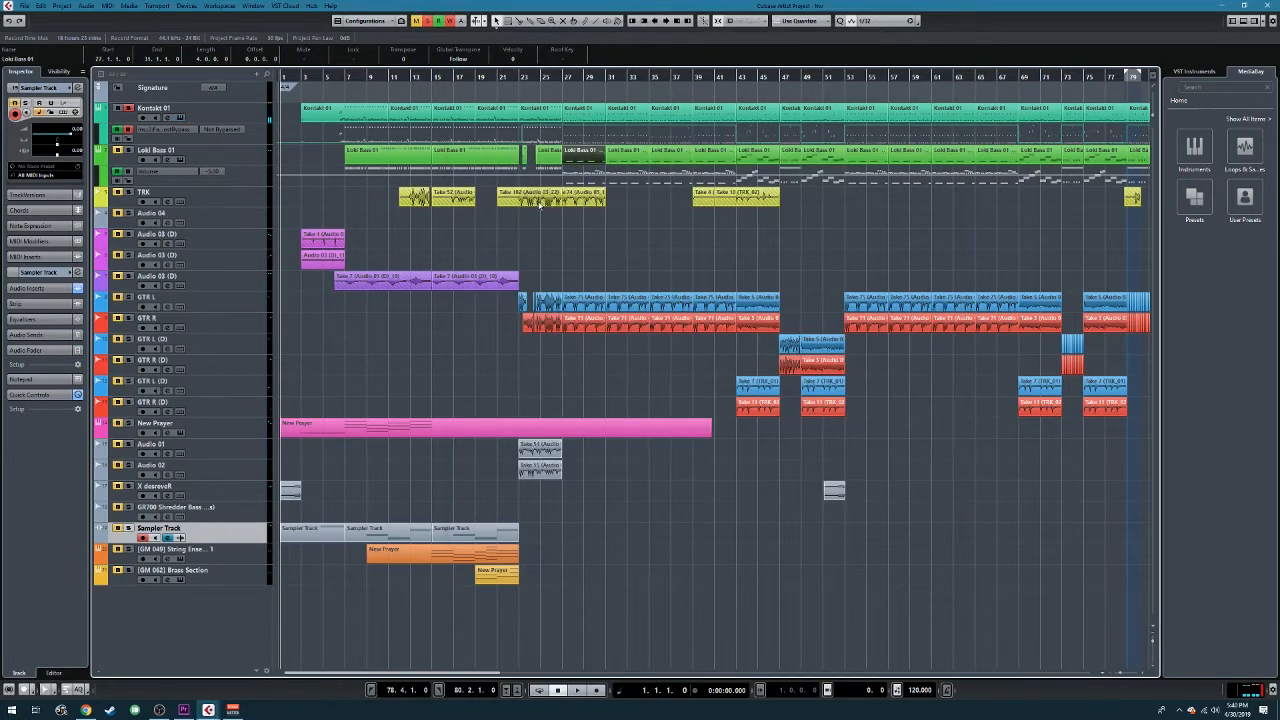
- Play back the soloed drums from about bar 38 and again from late in bar 5
left_click(690, 77)
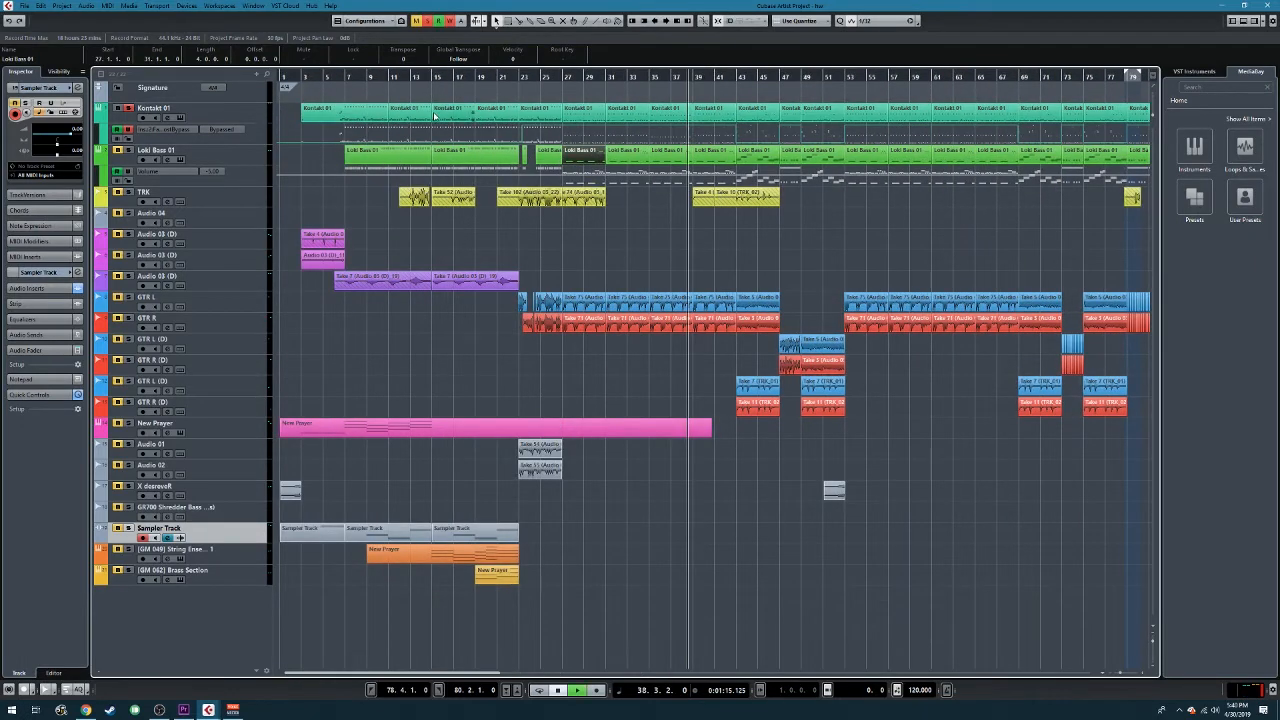
key("space")
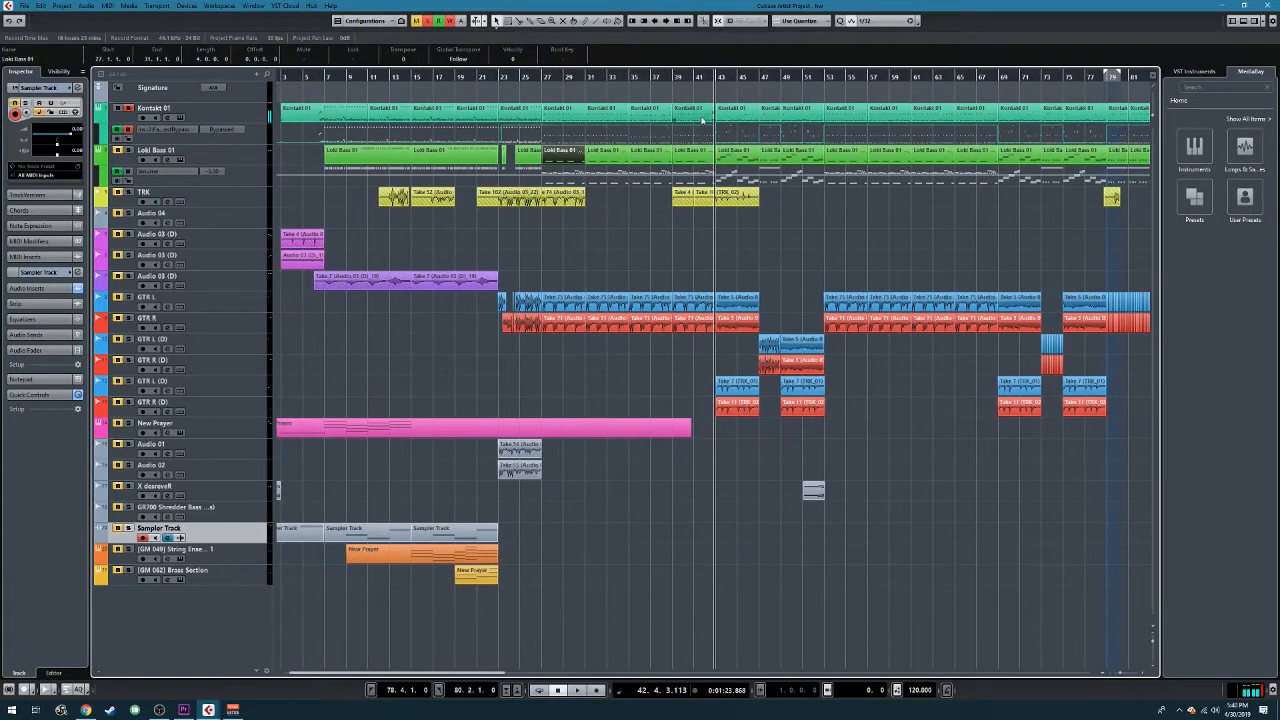
scroll(470, 135, "left", 2)
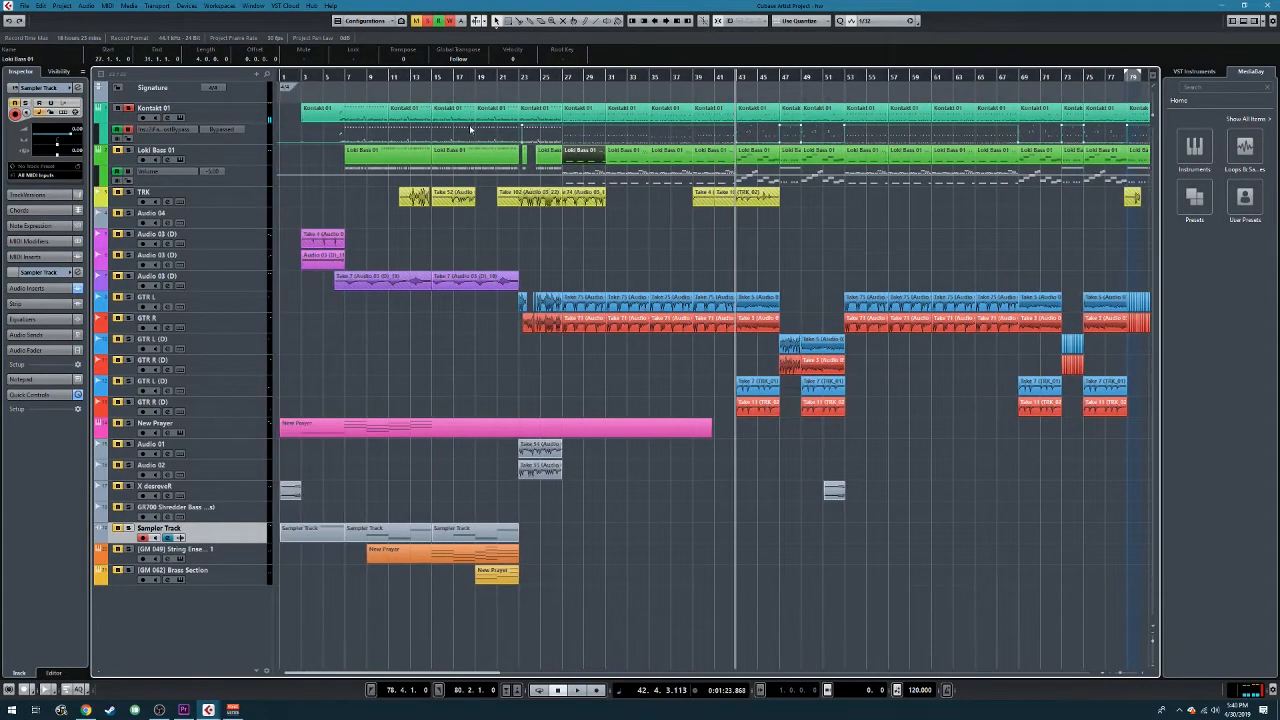
left_click(330, 77)
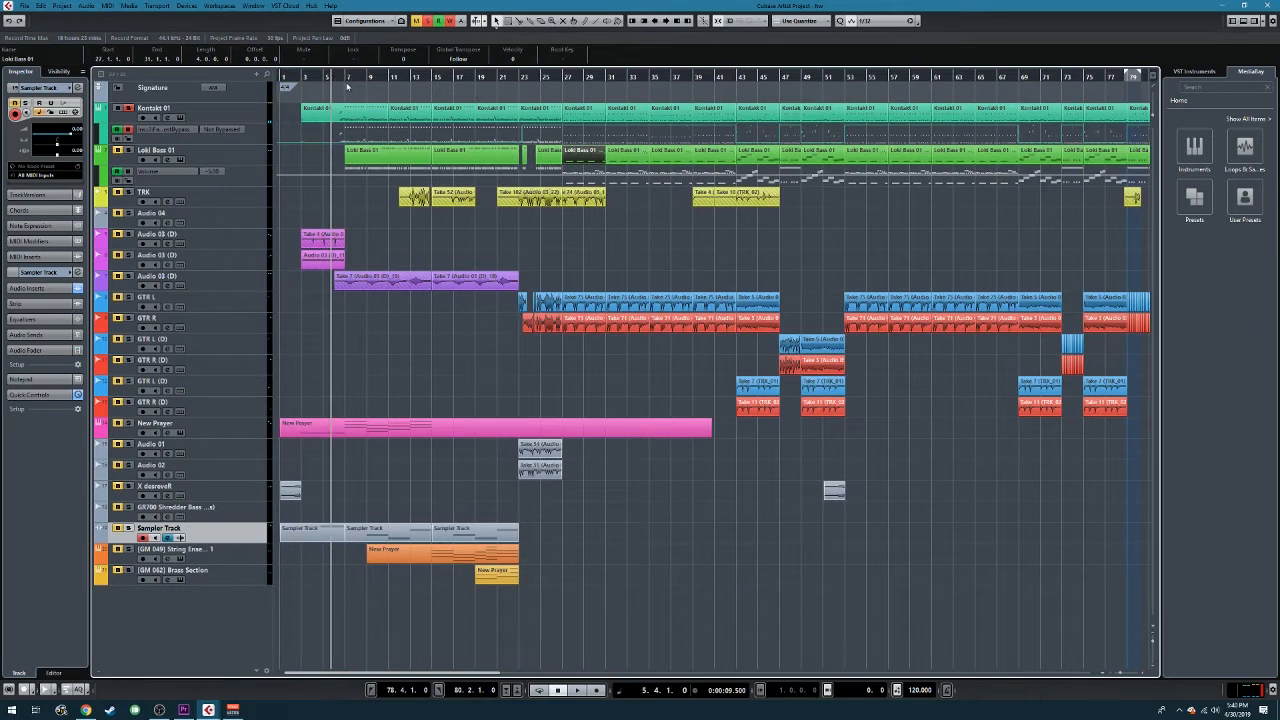
key("space")
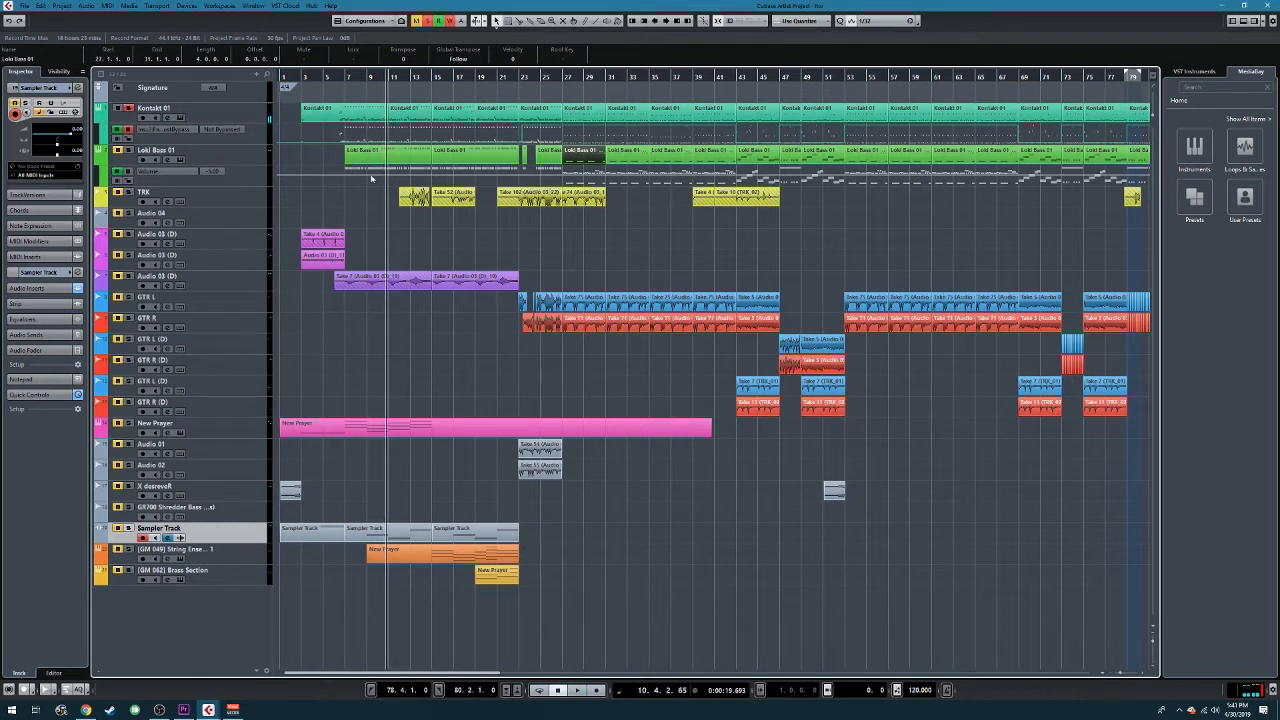
- Switch the solo from Kontakt 01 to Loki Bass 01 and look at the Loki Bass instrument window
left_click(128, 108)
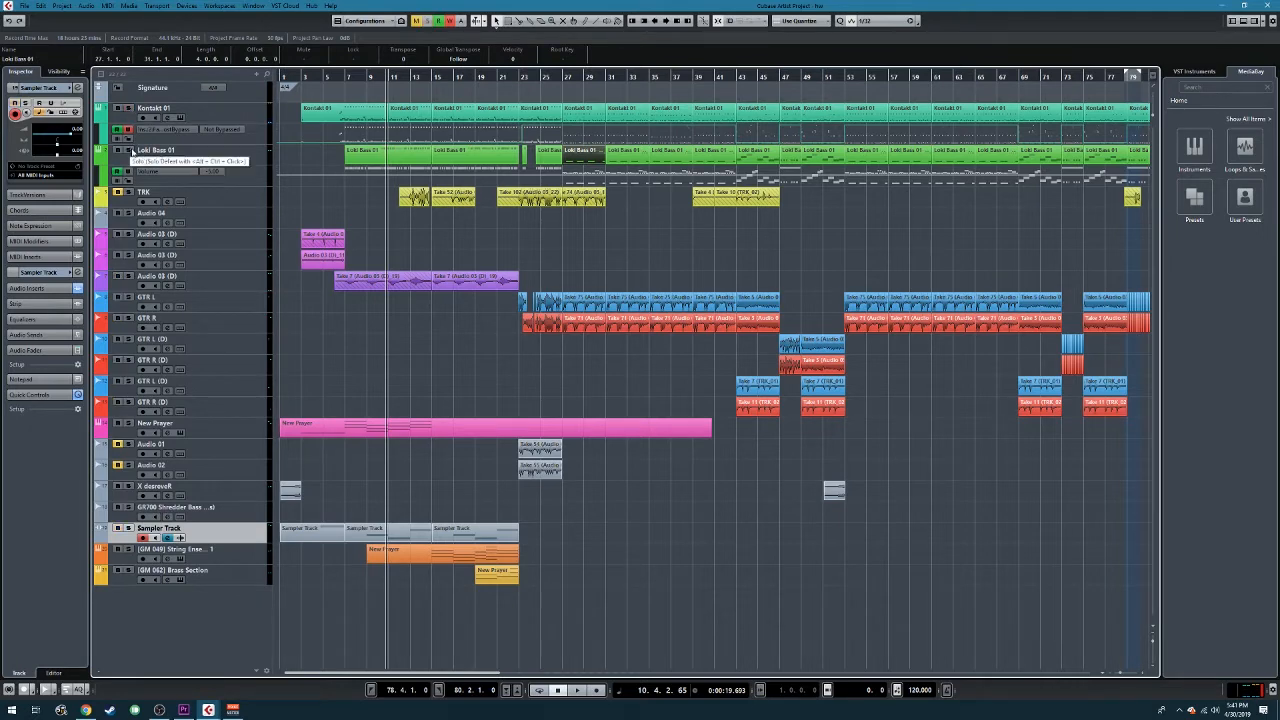
left_click(129, 151)
left_click(181, 157)
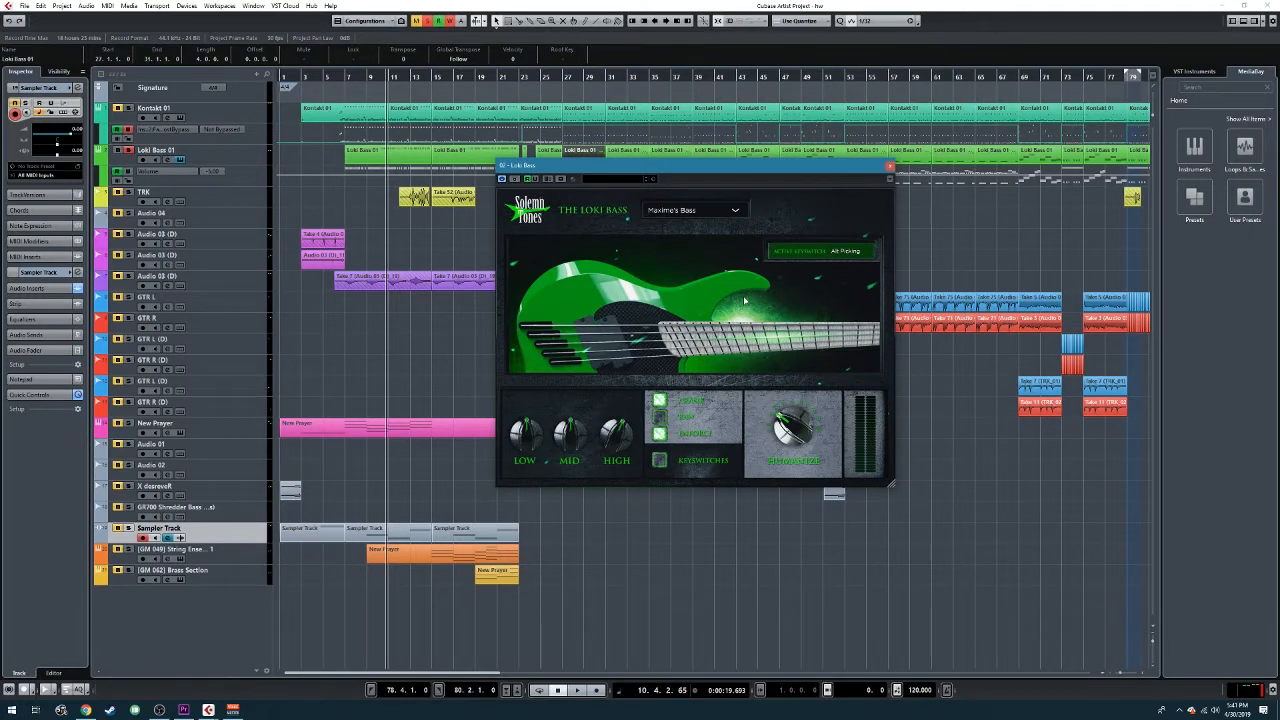
left_click(890, 167)
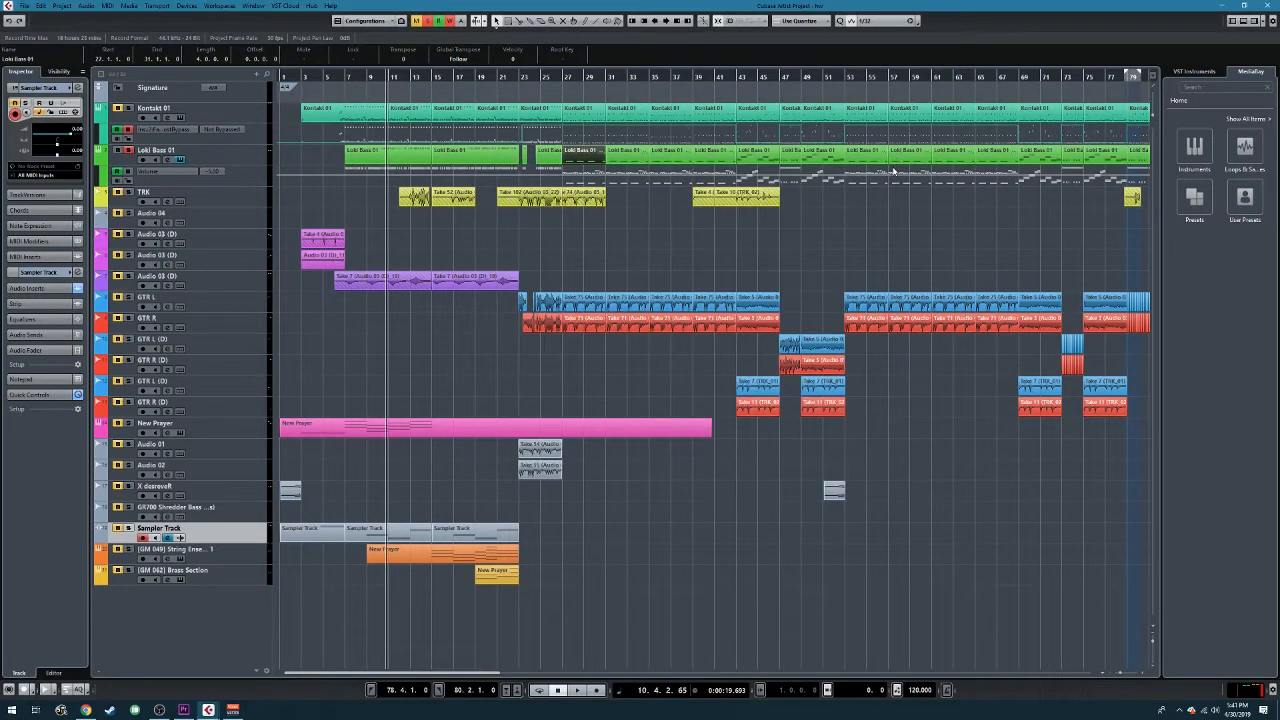
- Examine the notes of the first Loki Bass 01 part and of the part at bar 27, auditioning pitches on the piano keyboard
double_click(412, 163)
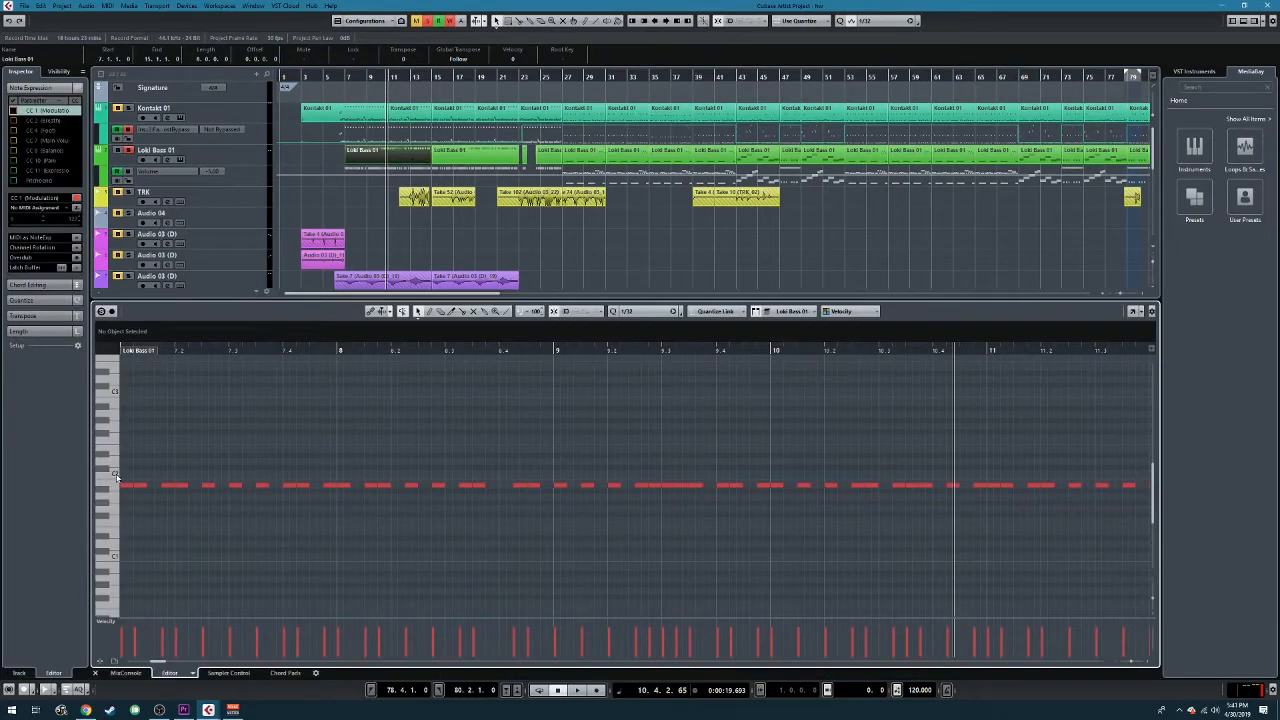
left_click_drag(115, 475, 113, 408)
scroll(335, 508, "down", 4)
scroll(385, 496, "down", 6)
scroll(438, 483, "up", 8)
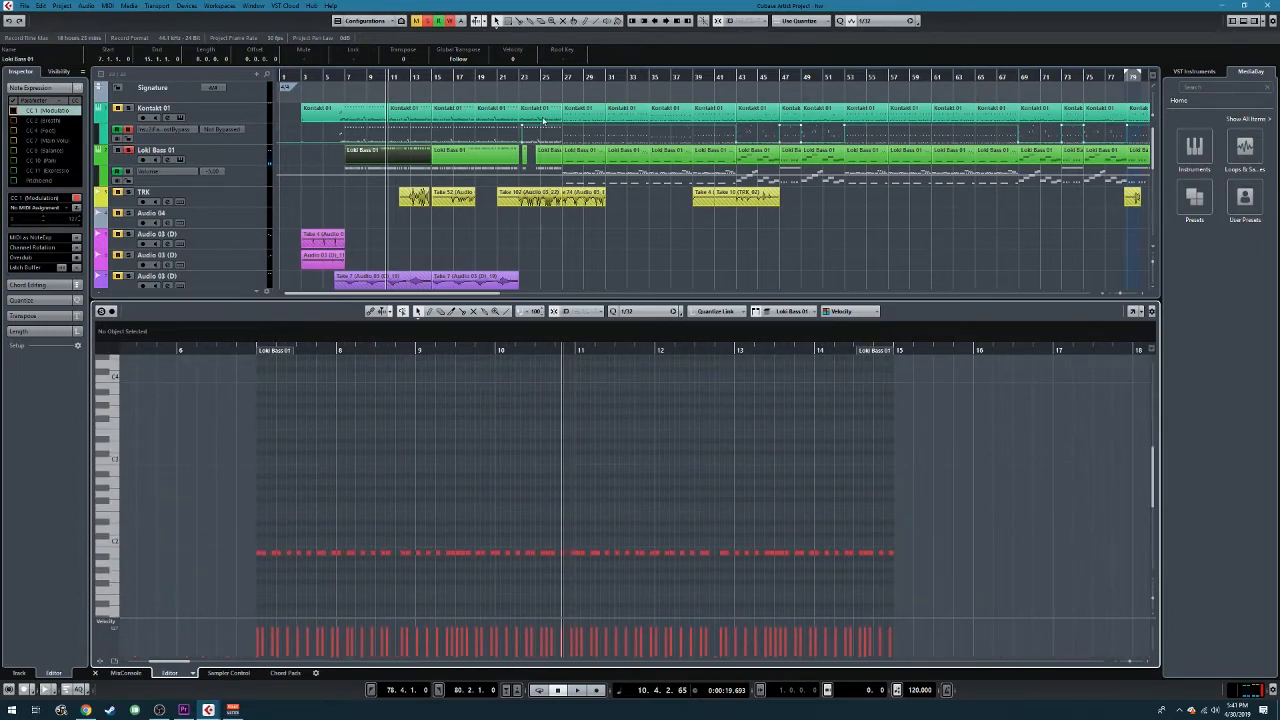
left_click(567, 151)
scroll(297, 491, "up", 5)
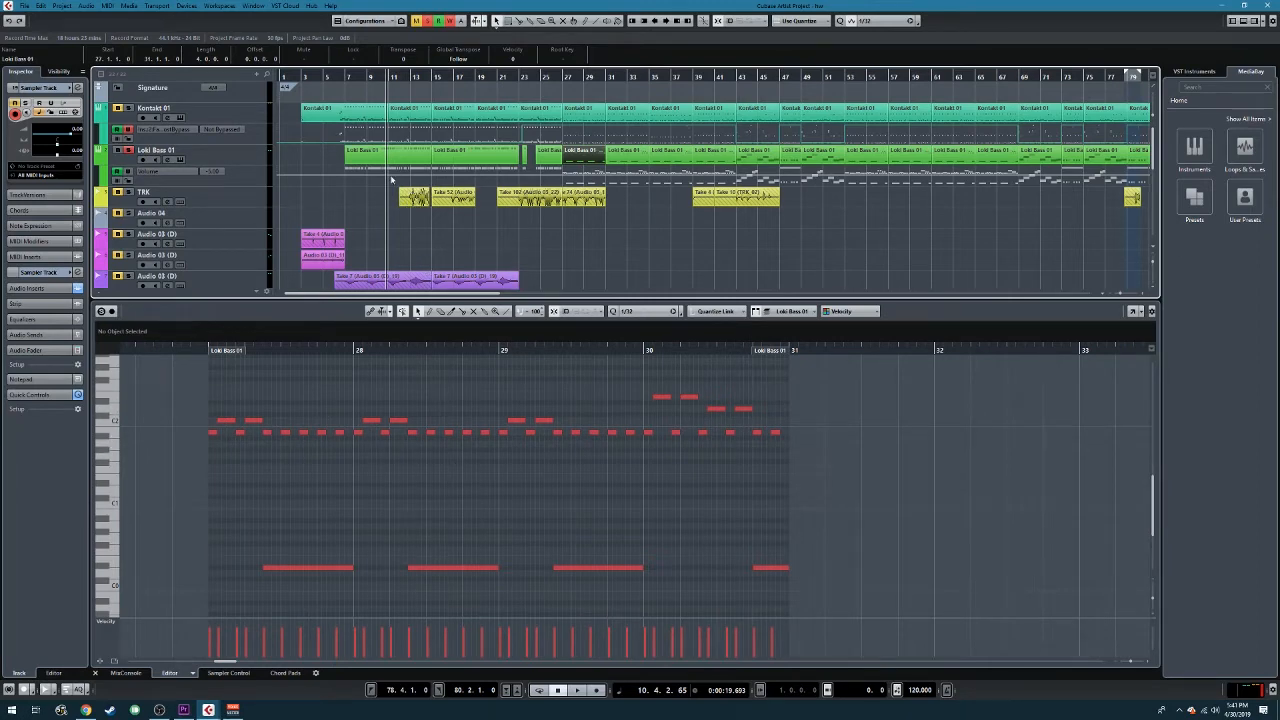
- Show the first Kontakt 01 part's drum notes around bars 6 to 8 and try the C0 key
left_click(366, 117)
scroll(600, 460, "down", 3)
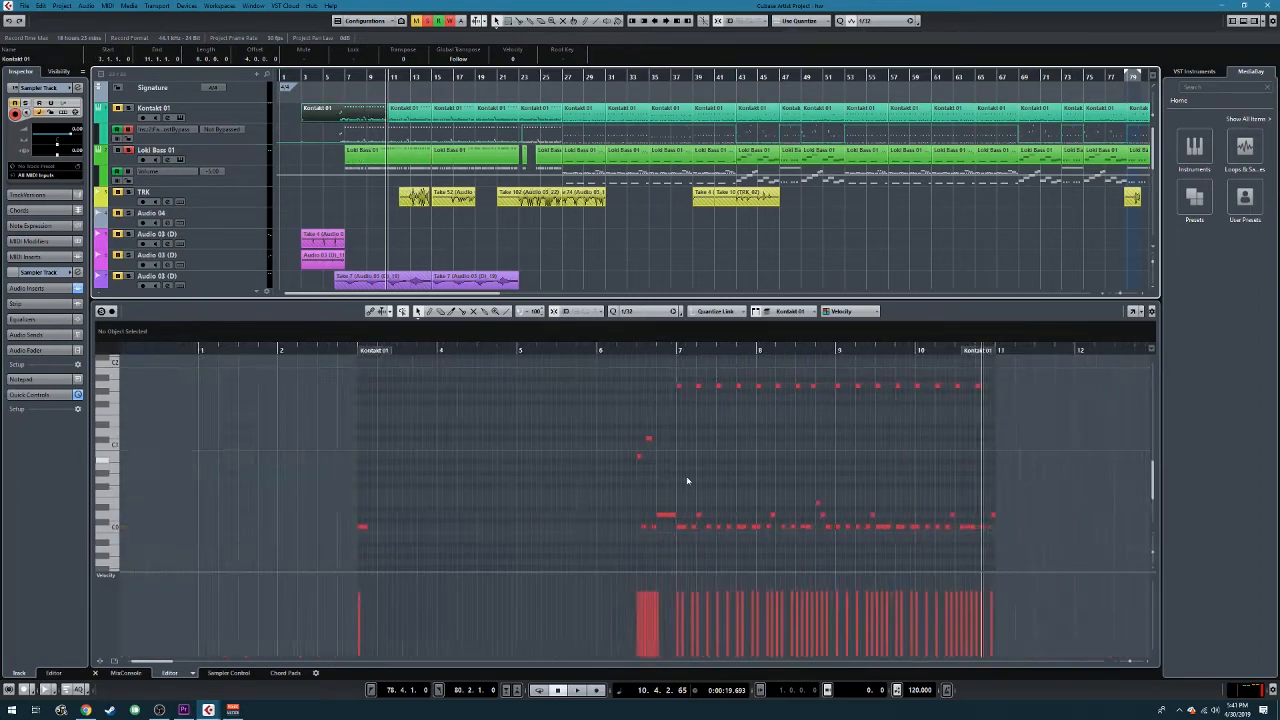
scroll(457, 500, "up", 4)
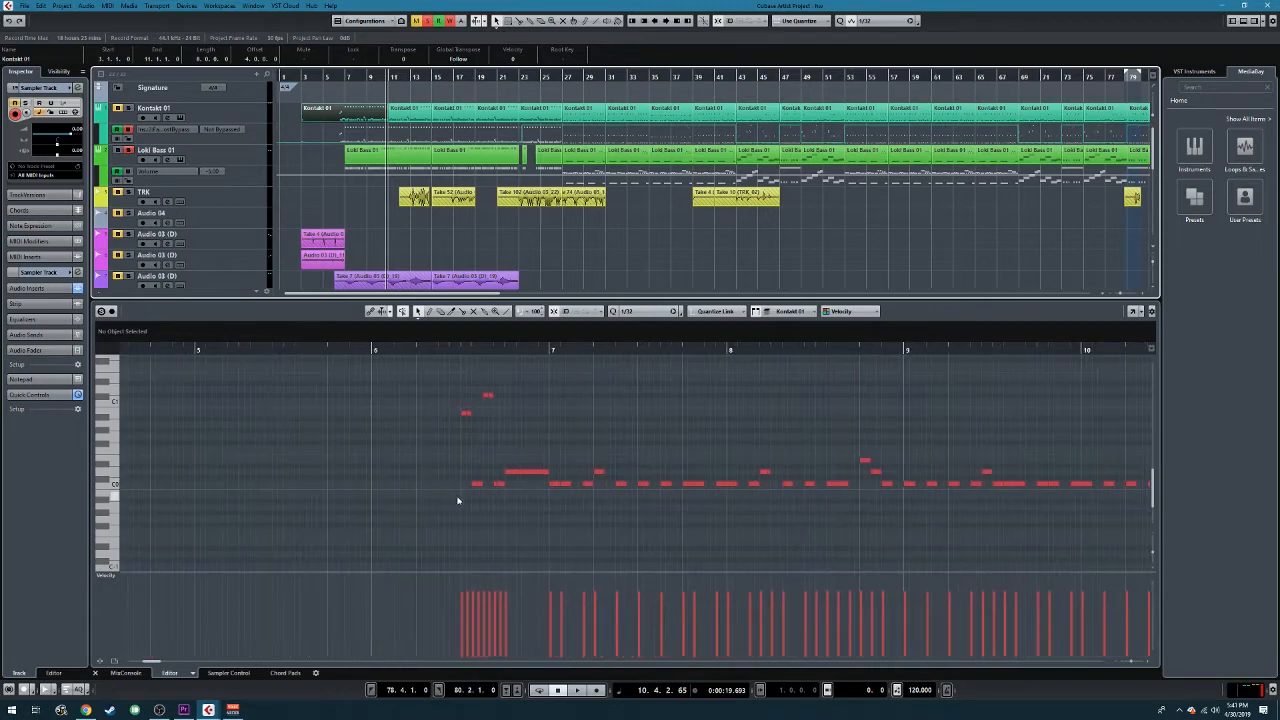
left_click(110, 489)
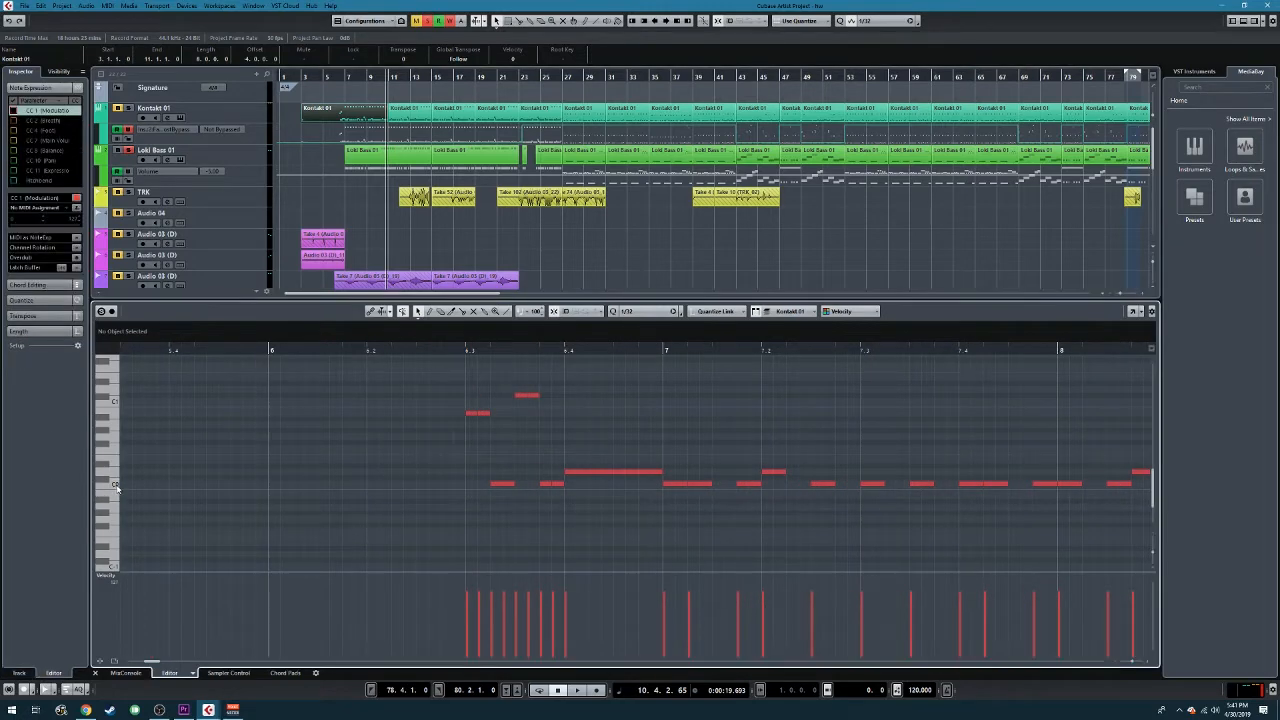
- Solo Kontakt 01 alongside Loki Bass 01 and audition the kick on the C0 key against the part's notes
left_click(131, 112)
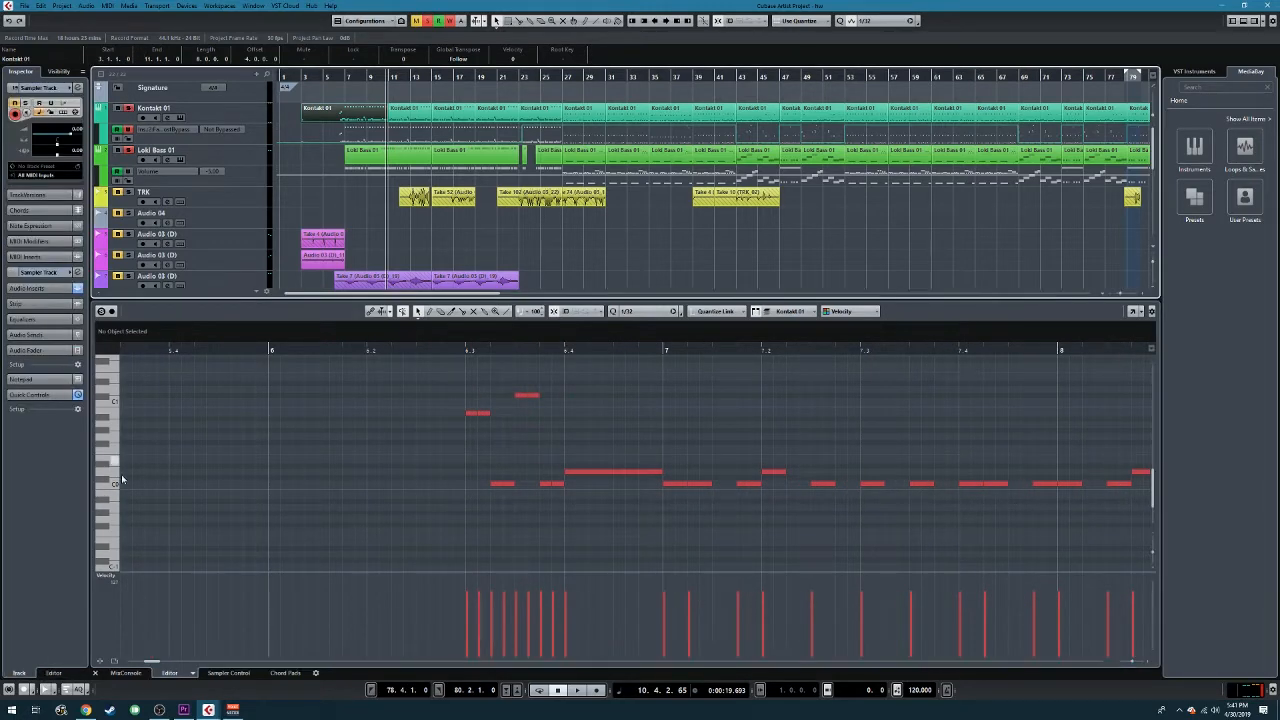
left_click(114, 487)
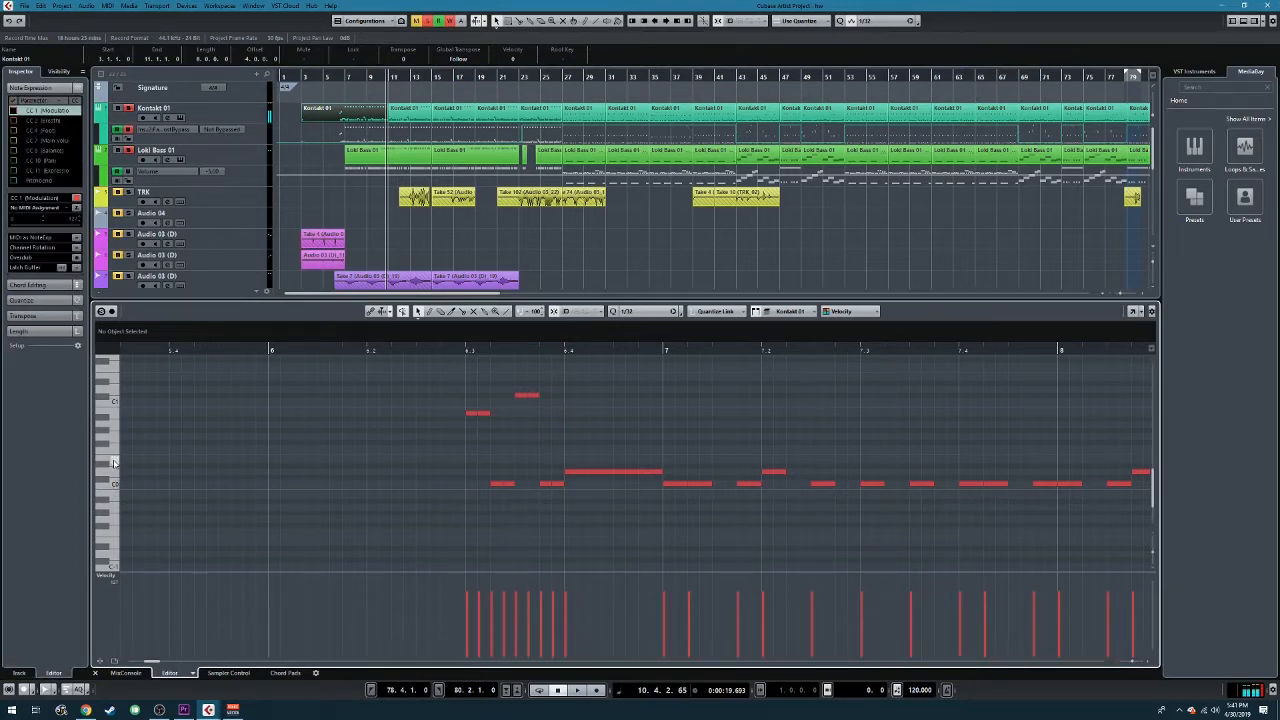
scroll(706, 492, "right", 2)
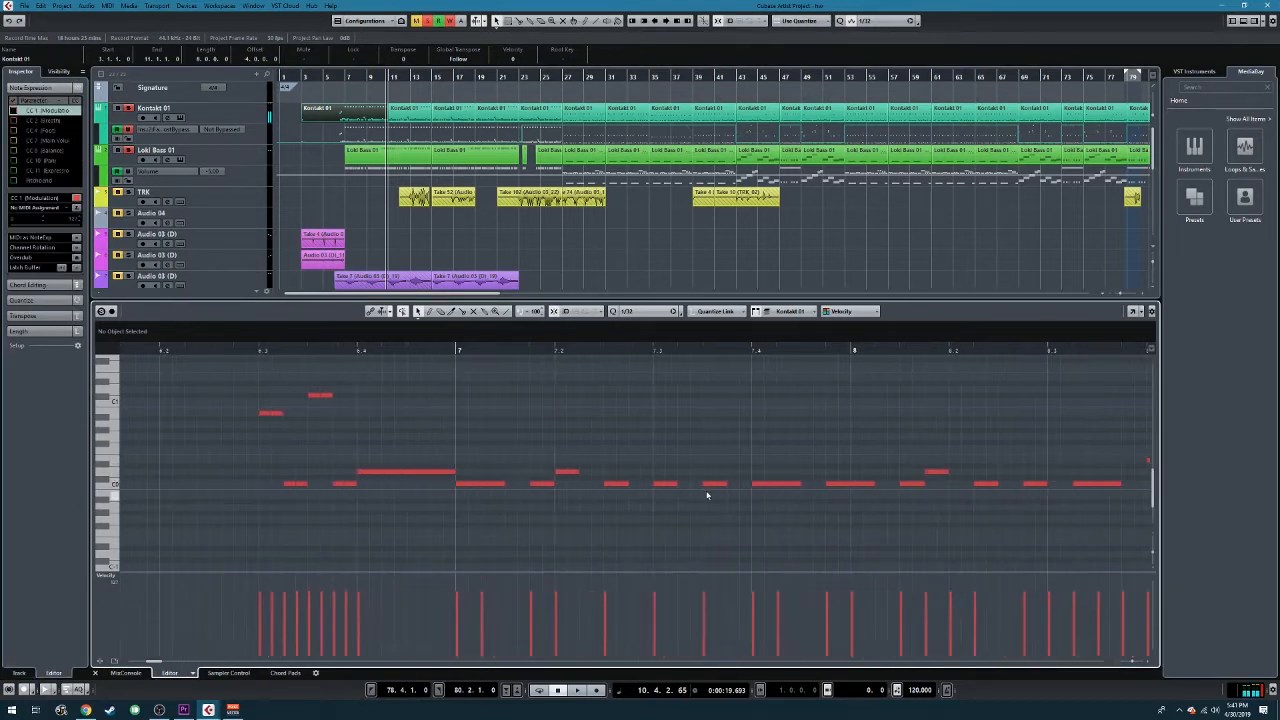
scroll(706, 492, "left", 1)
- Play back the bass and drums from just before bar 7 to compare the two parts
scroll(350, 163, "up", 2)
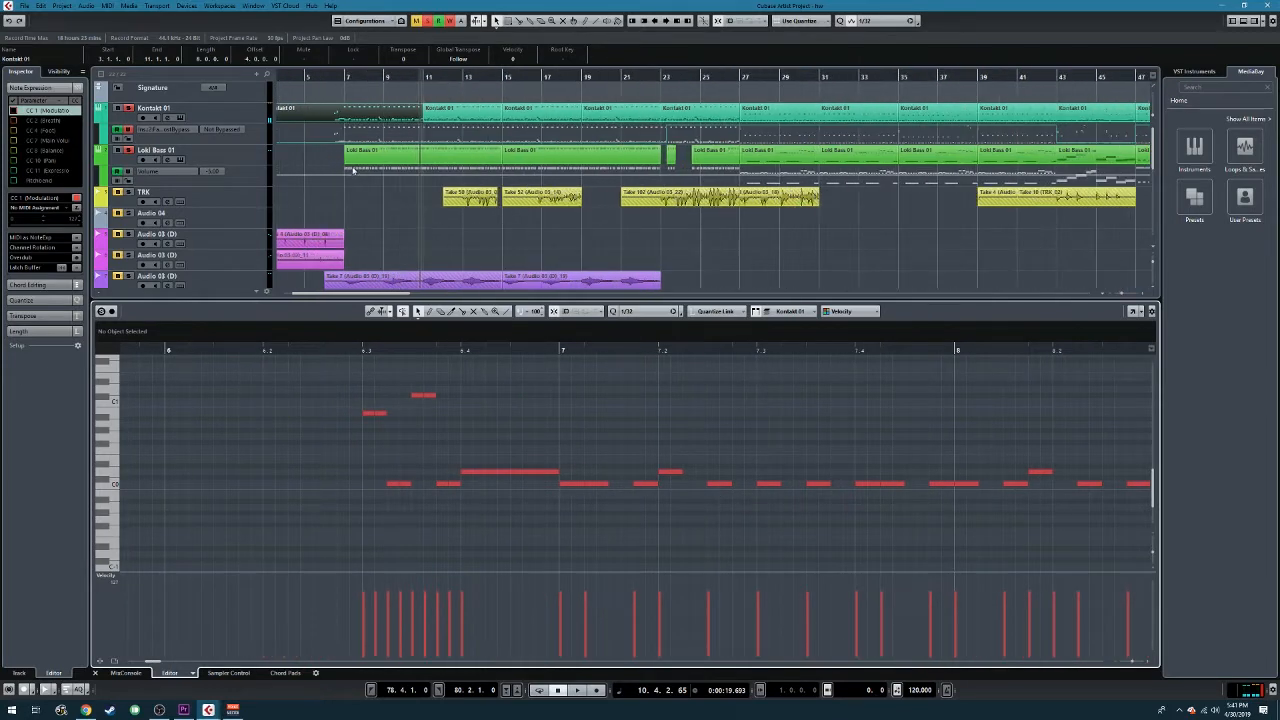
left_click(324, 75)
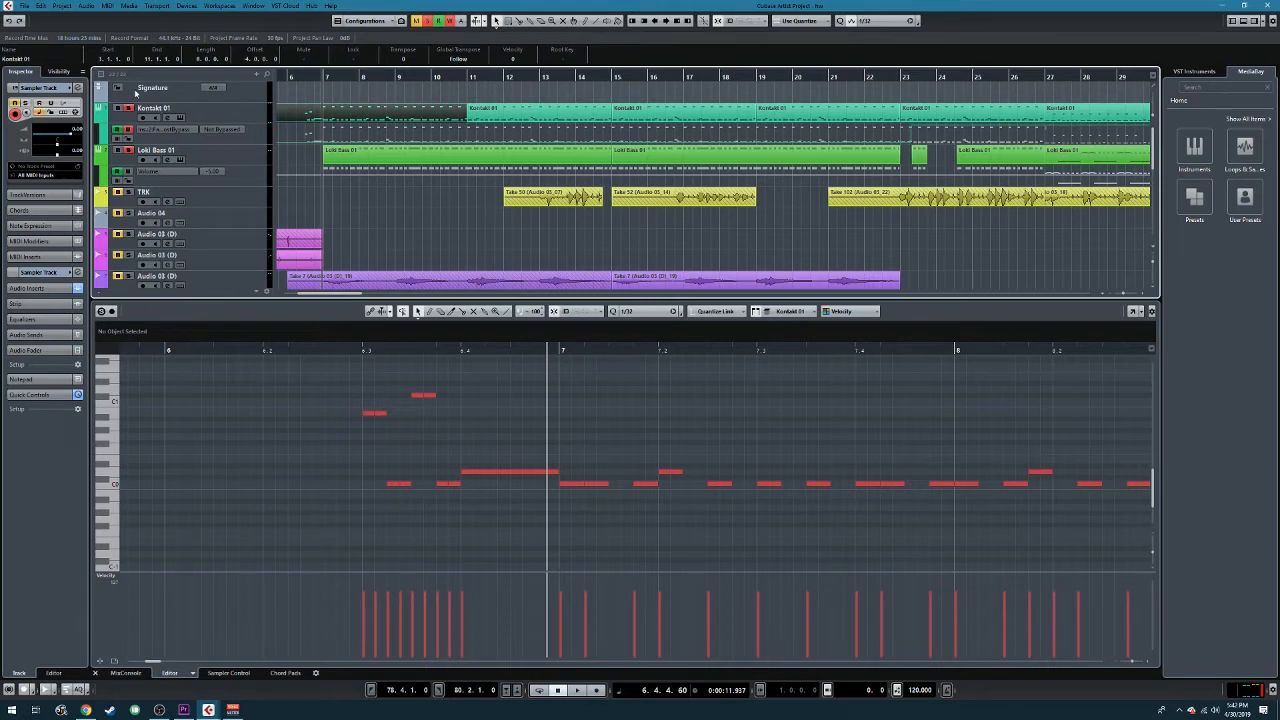
scroll(697, 160, "left", 3)
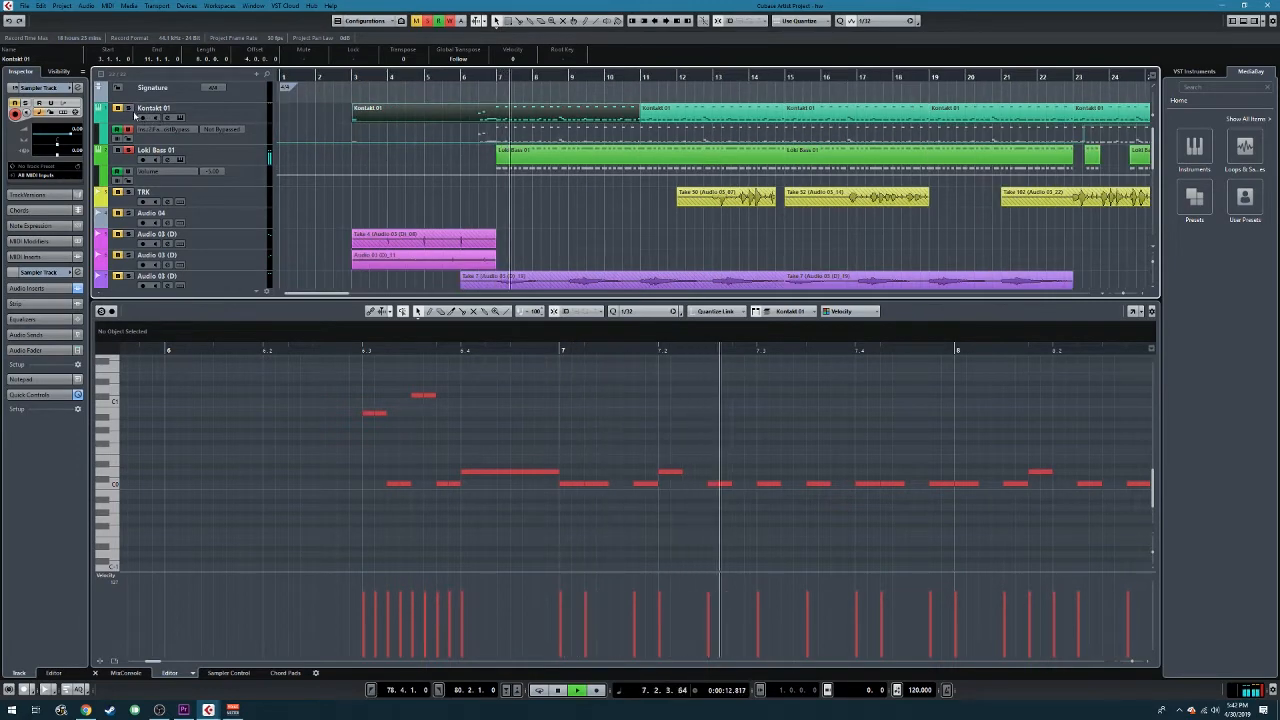
scroll(750, 183, "down", 1)
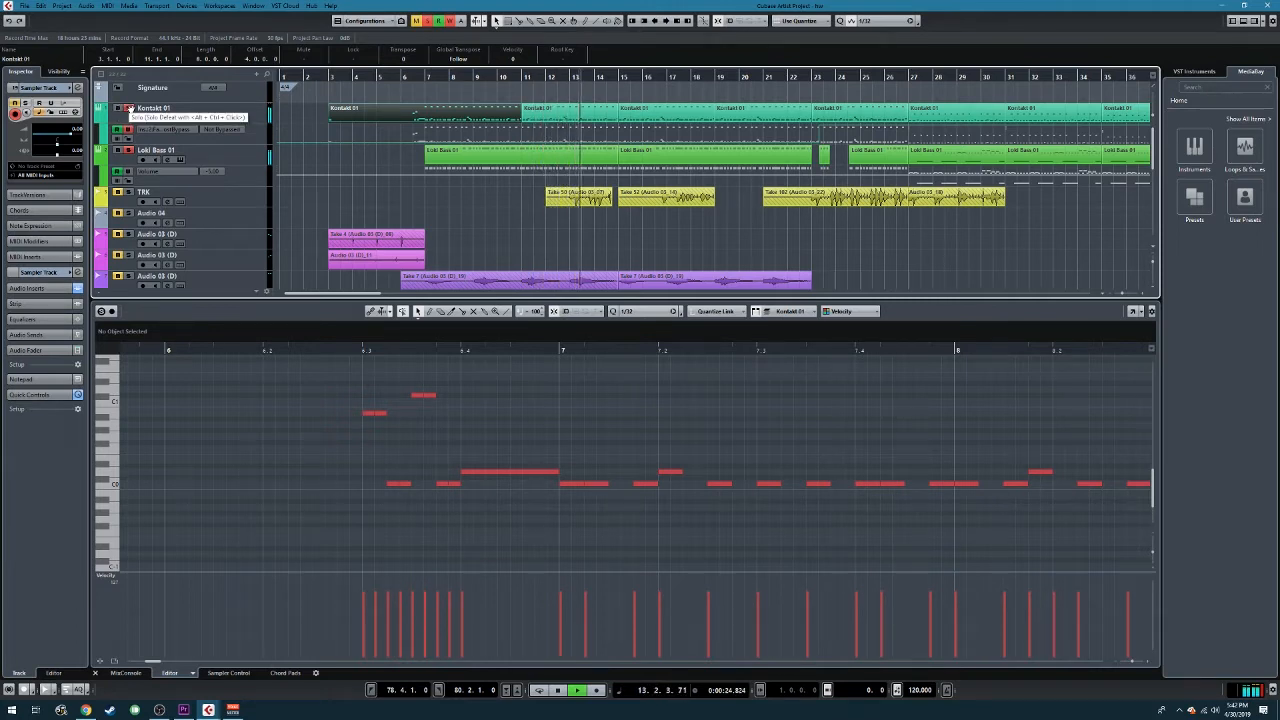
- Play back the bass and drums from about bar 48 and remove the solo from both tracks
scroll(645, 182, "right", 10)
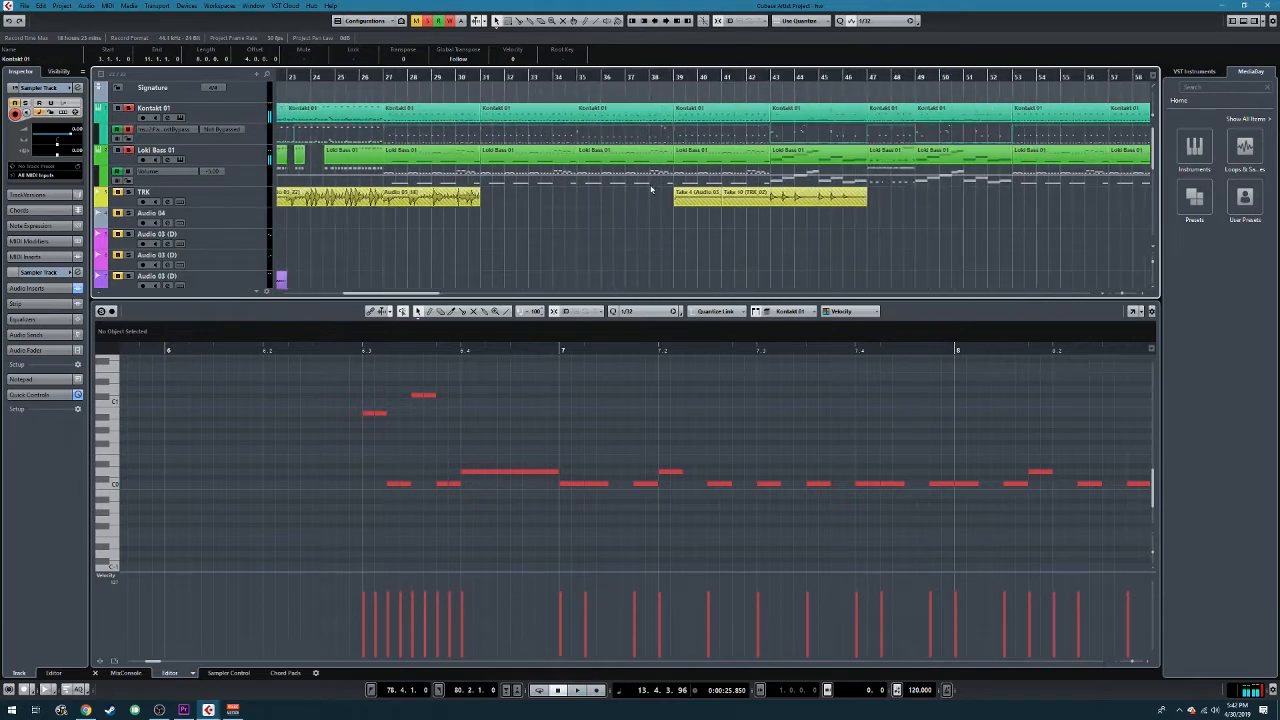
scroll(586, 92, "up", 4)
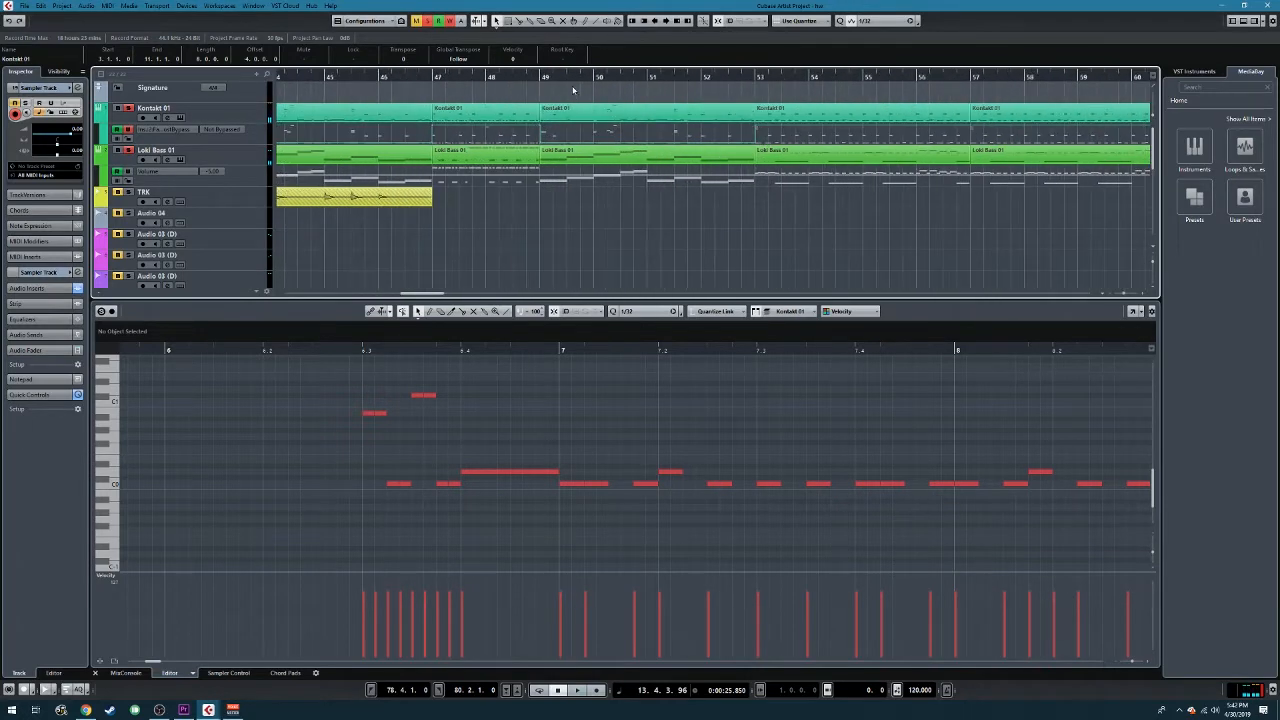
left_click(533, 79)
key("space")
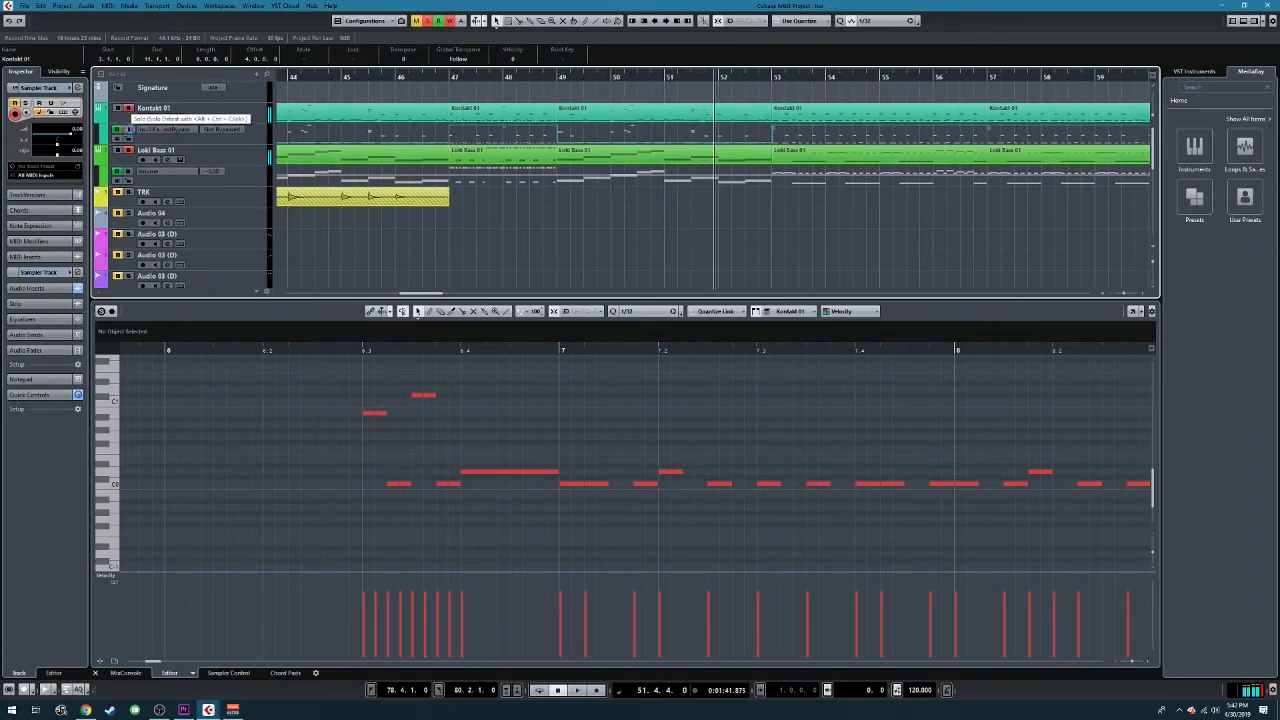
left_click(128, 151)
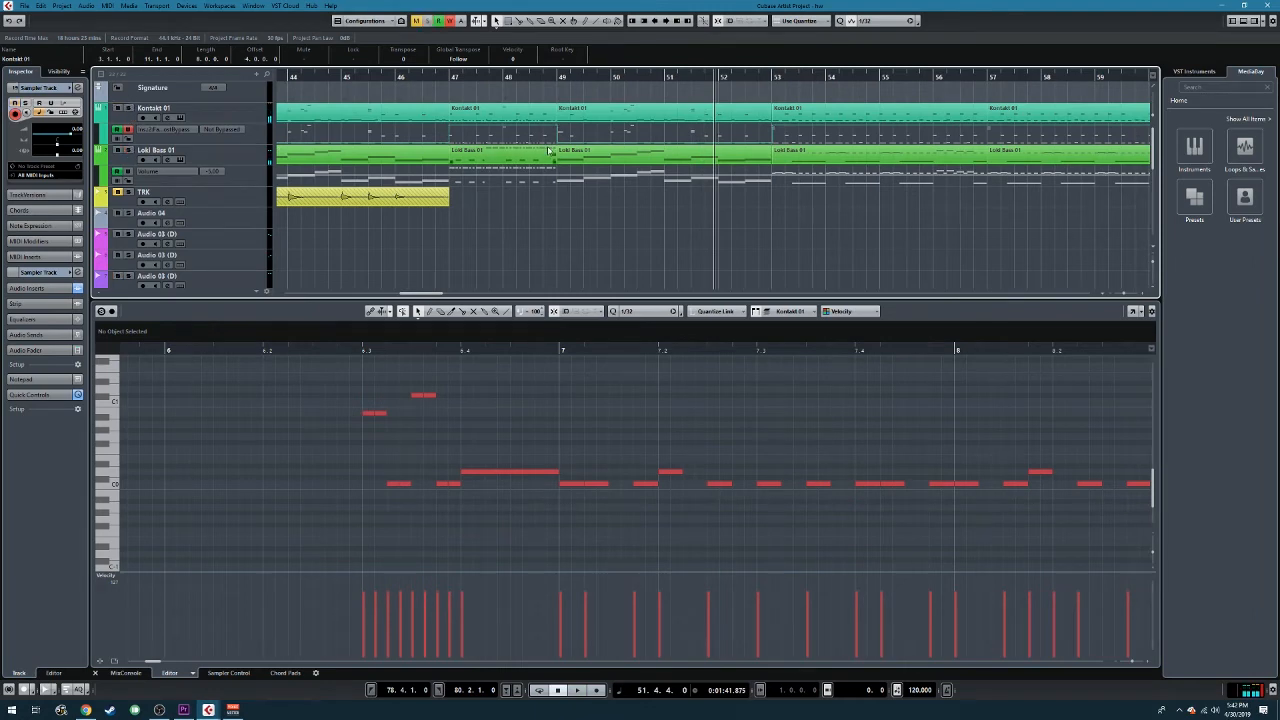
- Place the playhead just before bar 3 and select the first Audio 03 (D) track to show its inserts
scroll(510, 190, "down", 5)
scroll(508, 198, "down", 2)
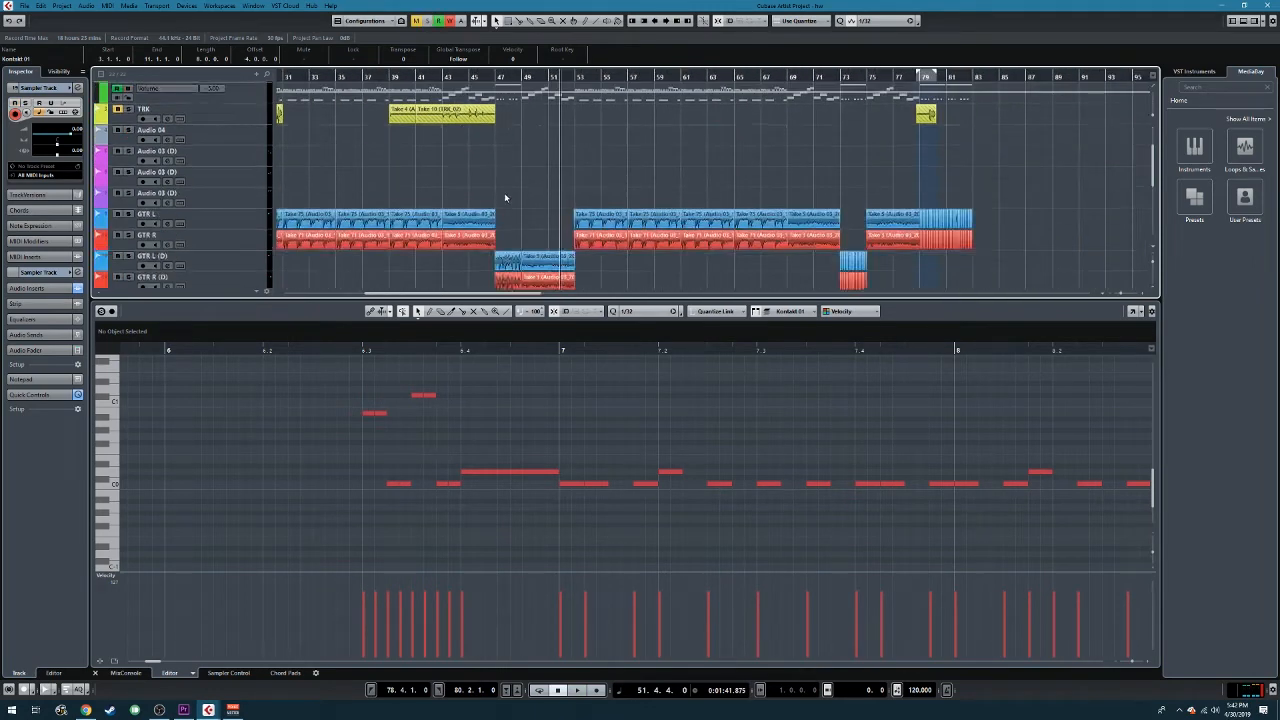
scroll(504, 195, "up", 2)
scroll(500, 192, "down", 2)
scroll(470, 200, "down", 6)
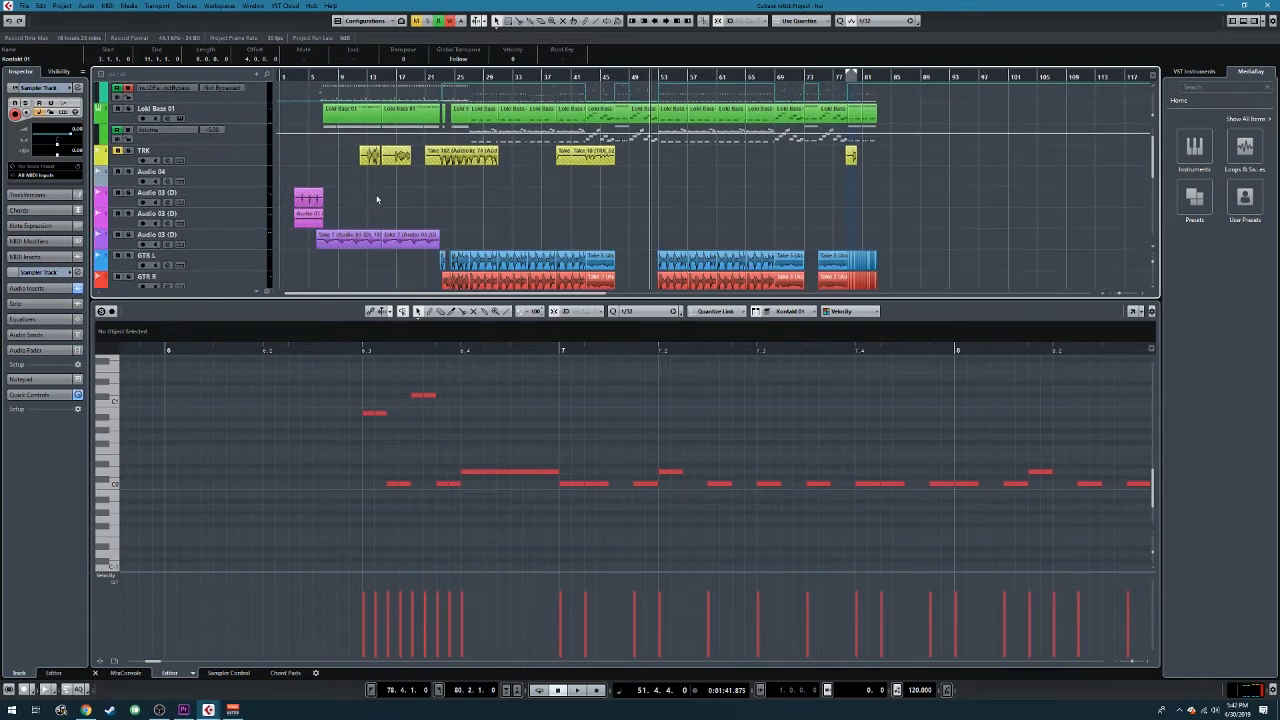
scroll(455, 165, "up", 3)
scroll(331, 176, "up", 5)
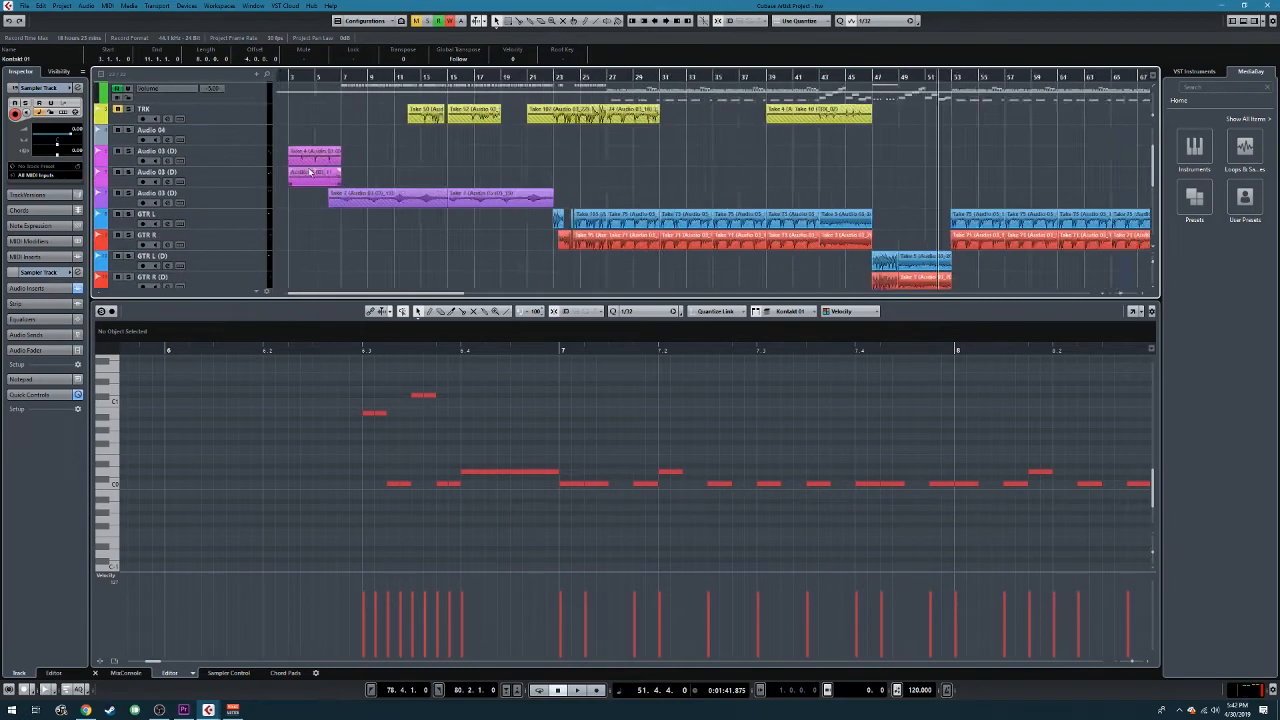
scroll(320, 182, "left", 3)
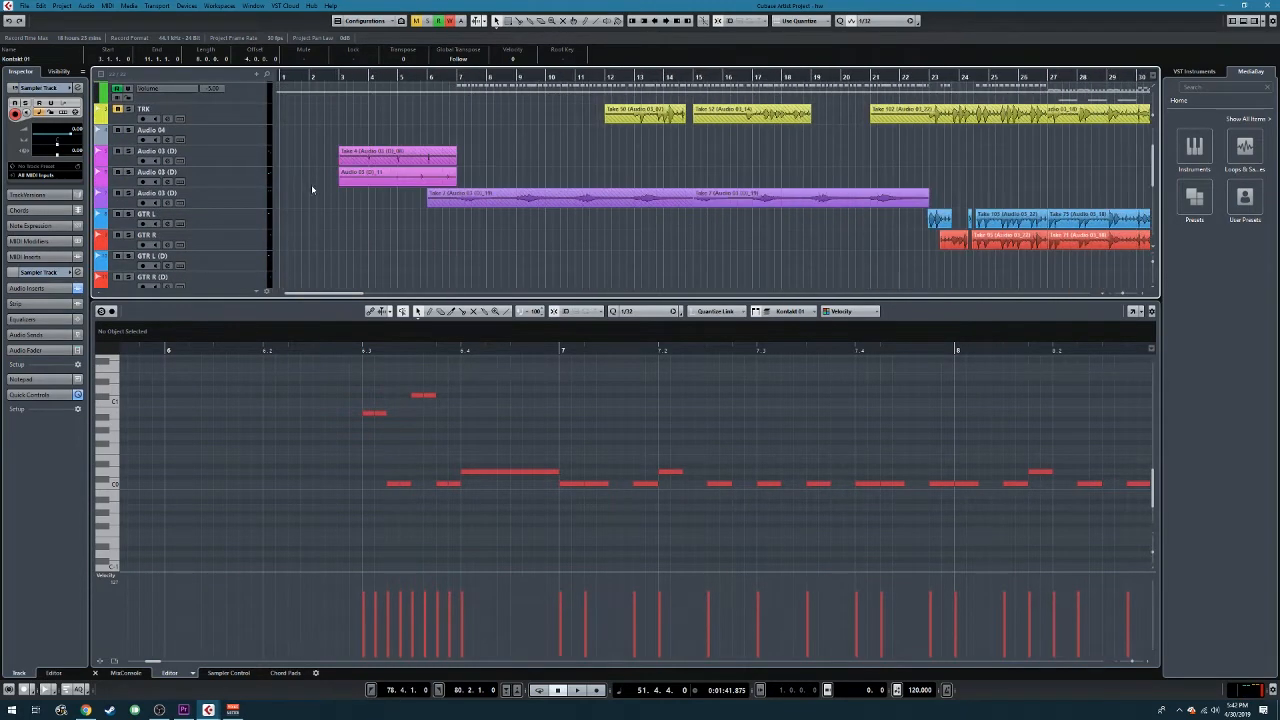
left_click(338, 79)
left_click(239, 160)
left_click(233, 184, "shift")
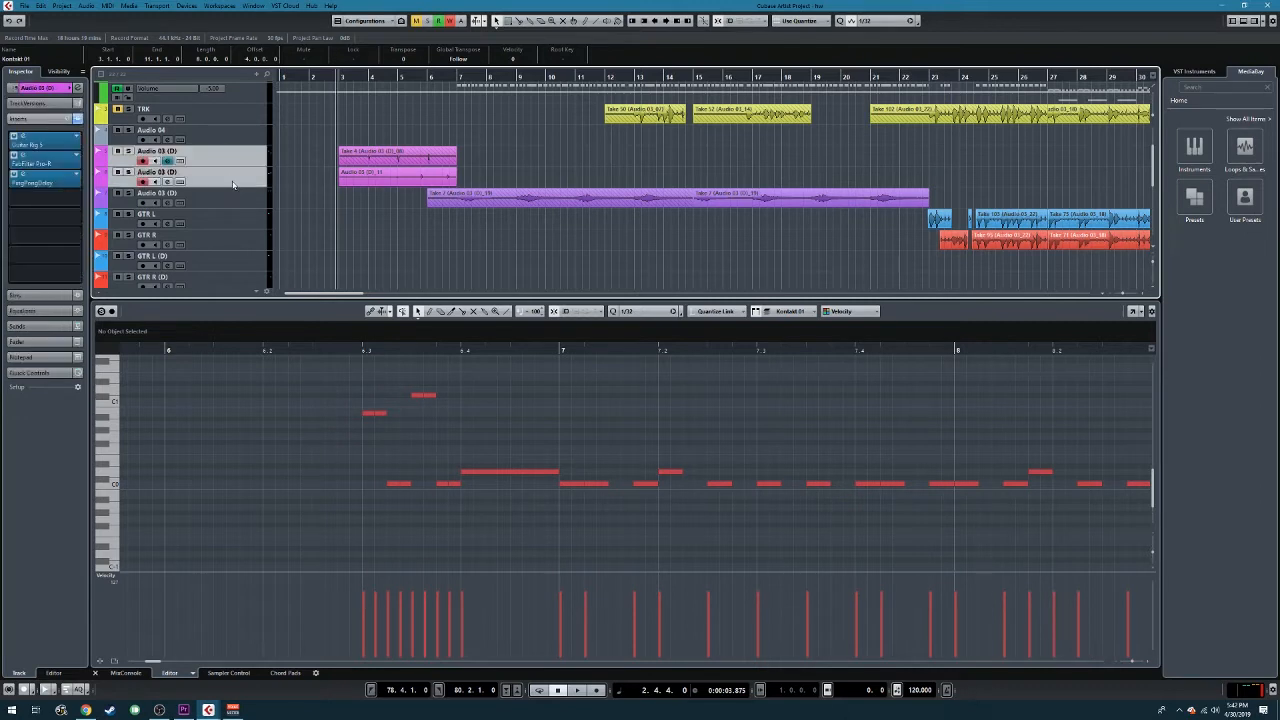
left_click(239, 160)
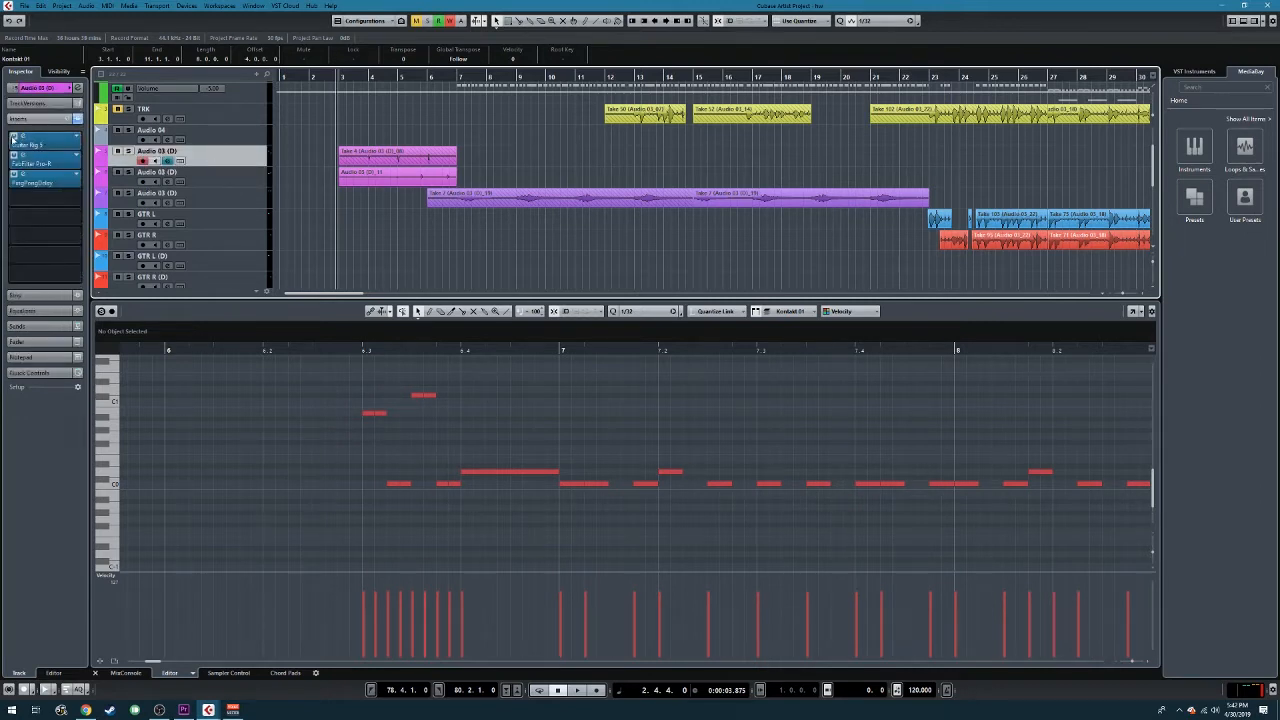
- Bypass the remaining inserts on the first Audio 03 (D) track and inspect its Guitar Rig 5 effects rack
left_click(15, 155)
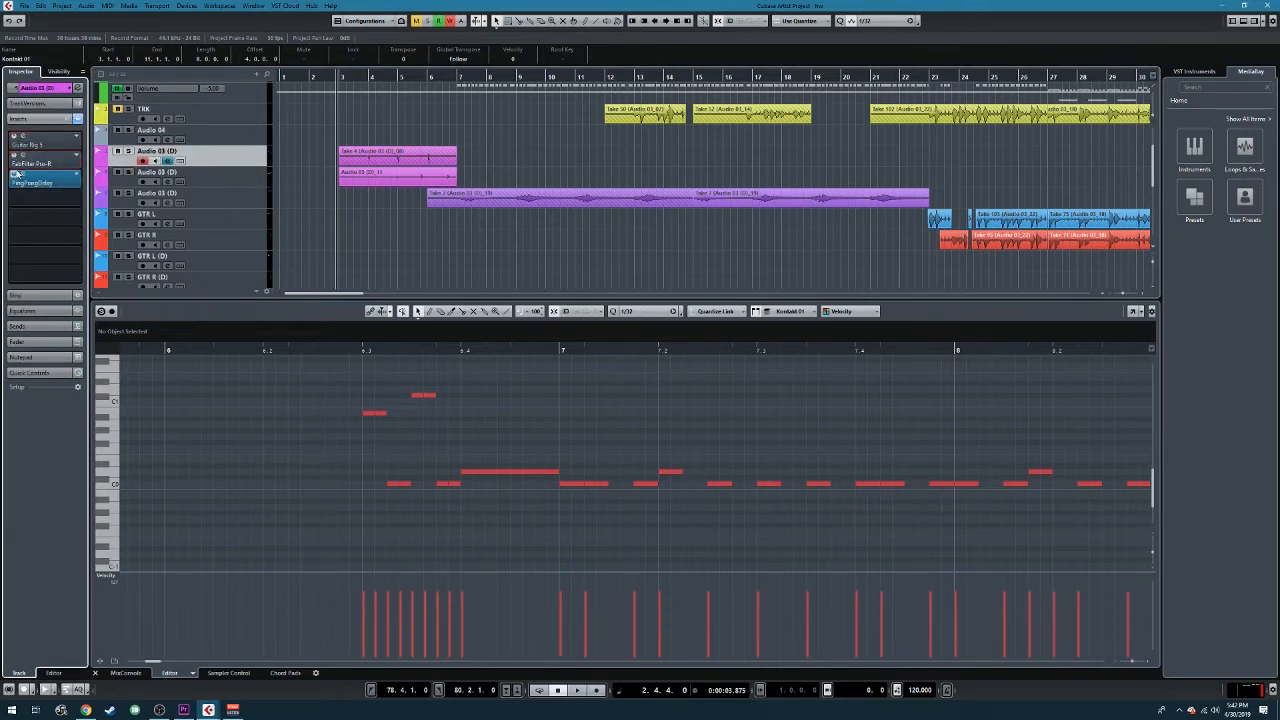
left_click(15, 174)
left_click(45, 145)
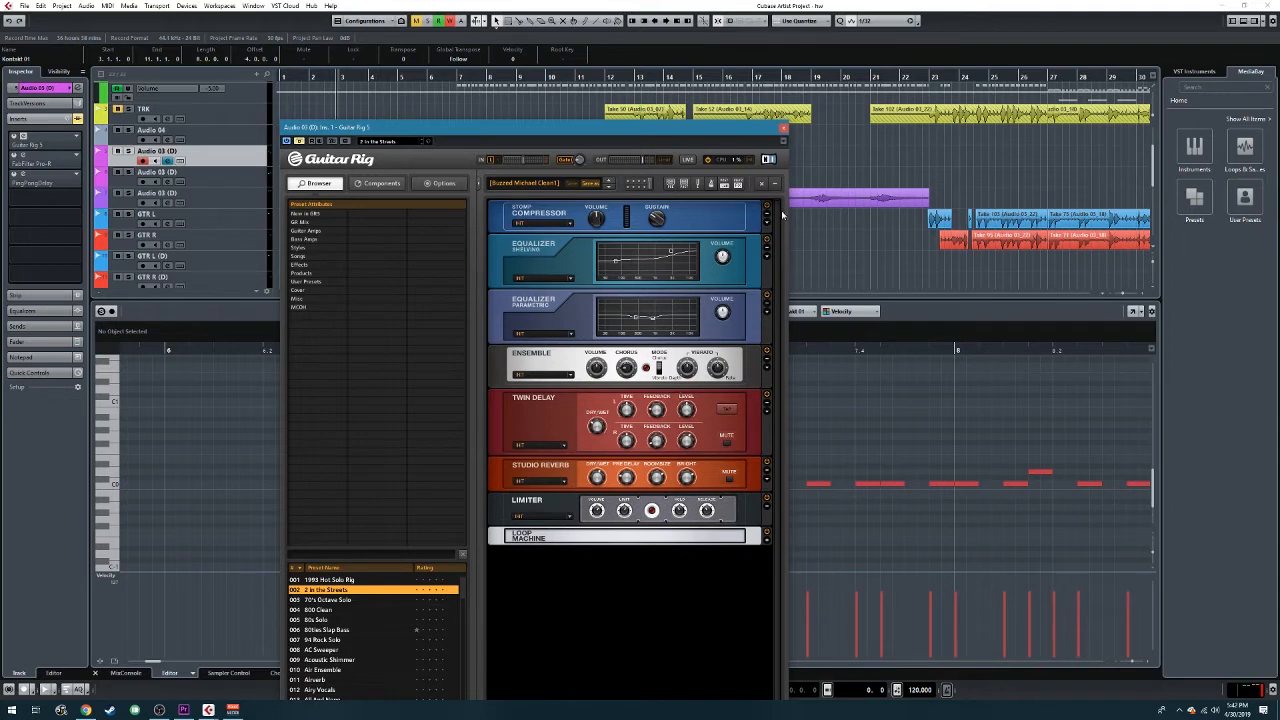
left_click(785, 129)
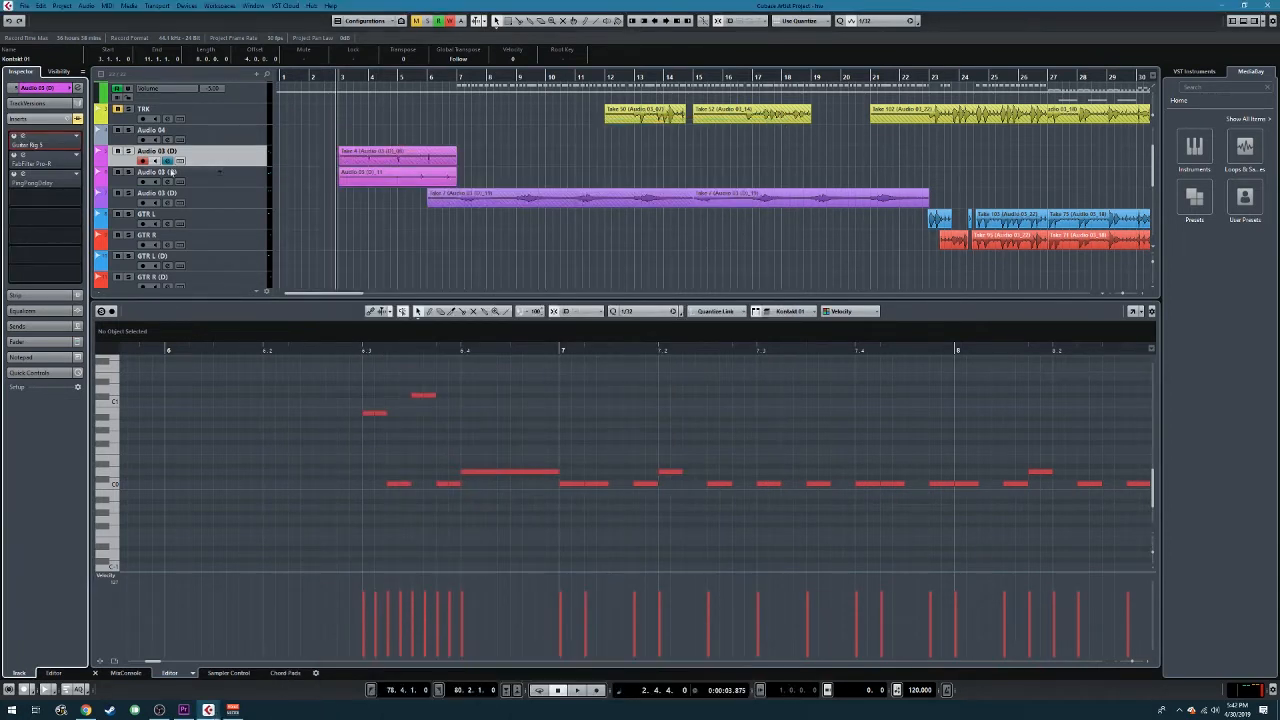
- Solo the first two Audio 03 (D) tracks and play them back with their inserts bypassed
left_click(236, 182)
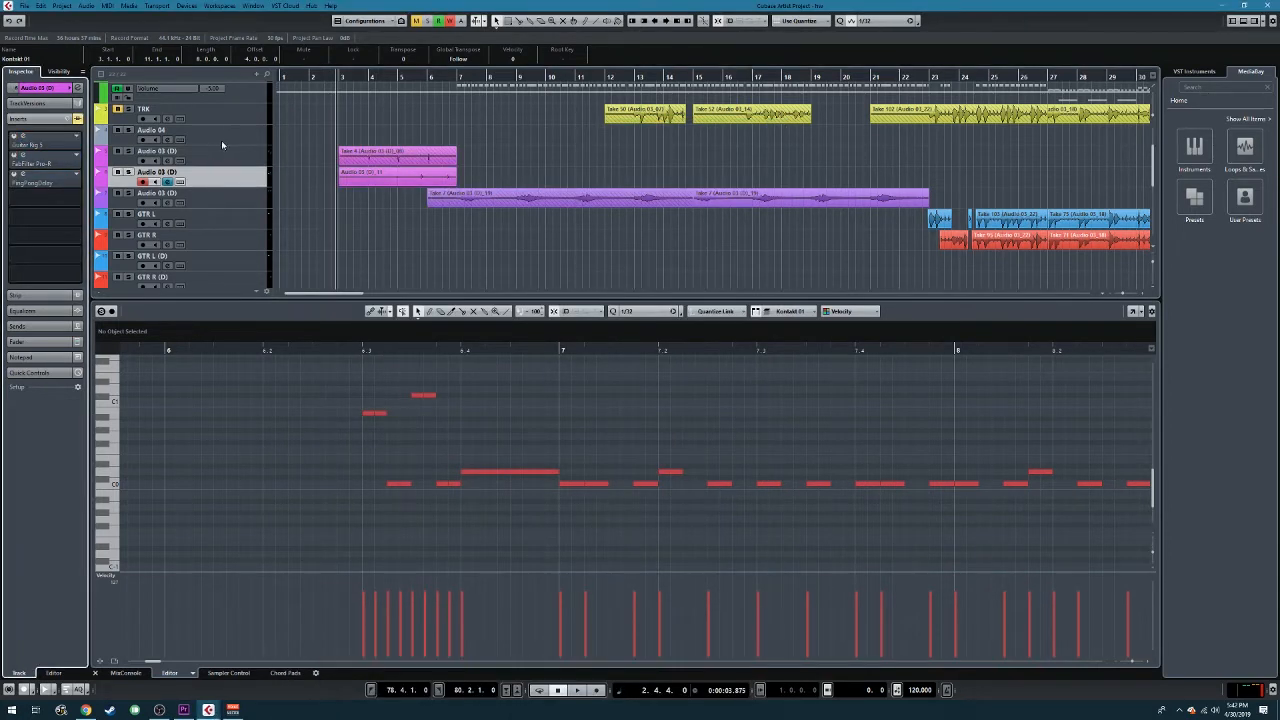
key("Up")
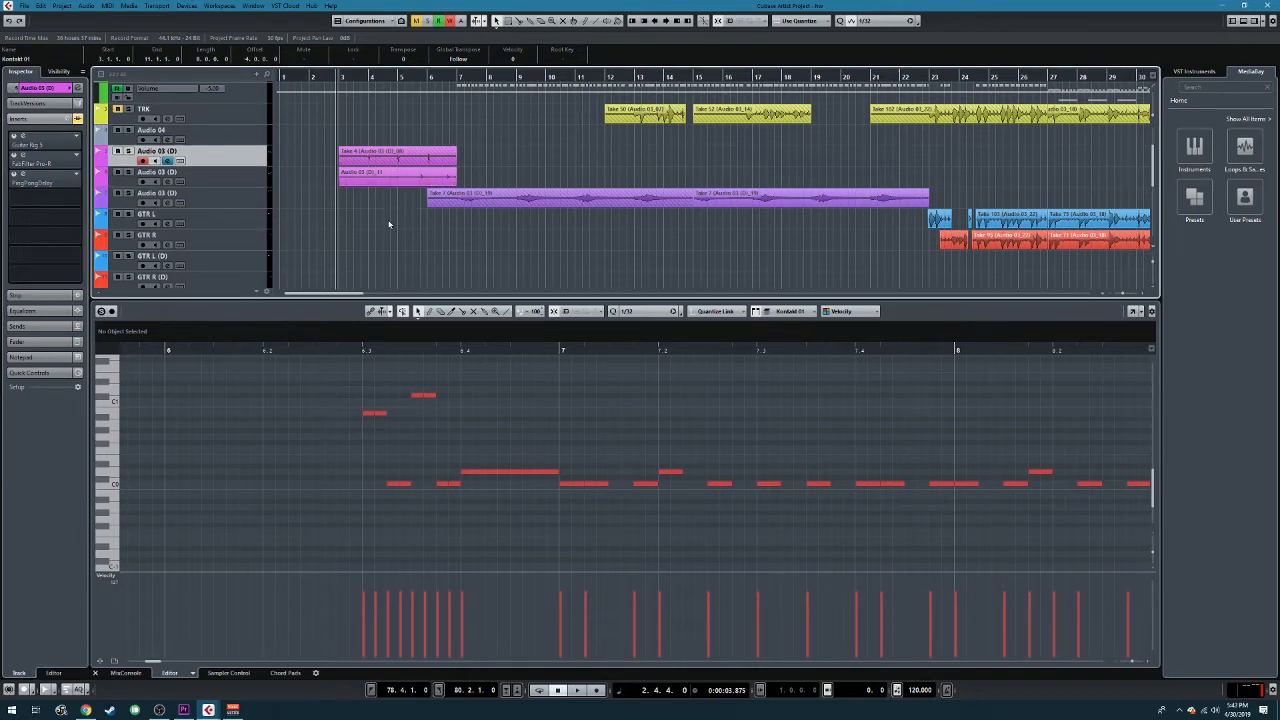
left_click(128, 151)
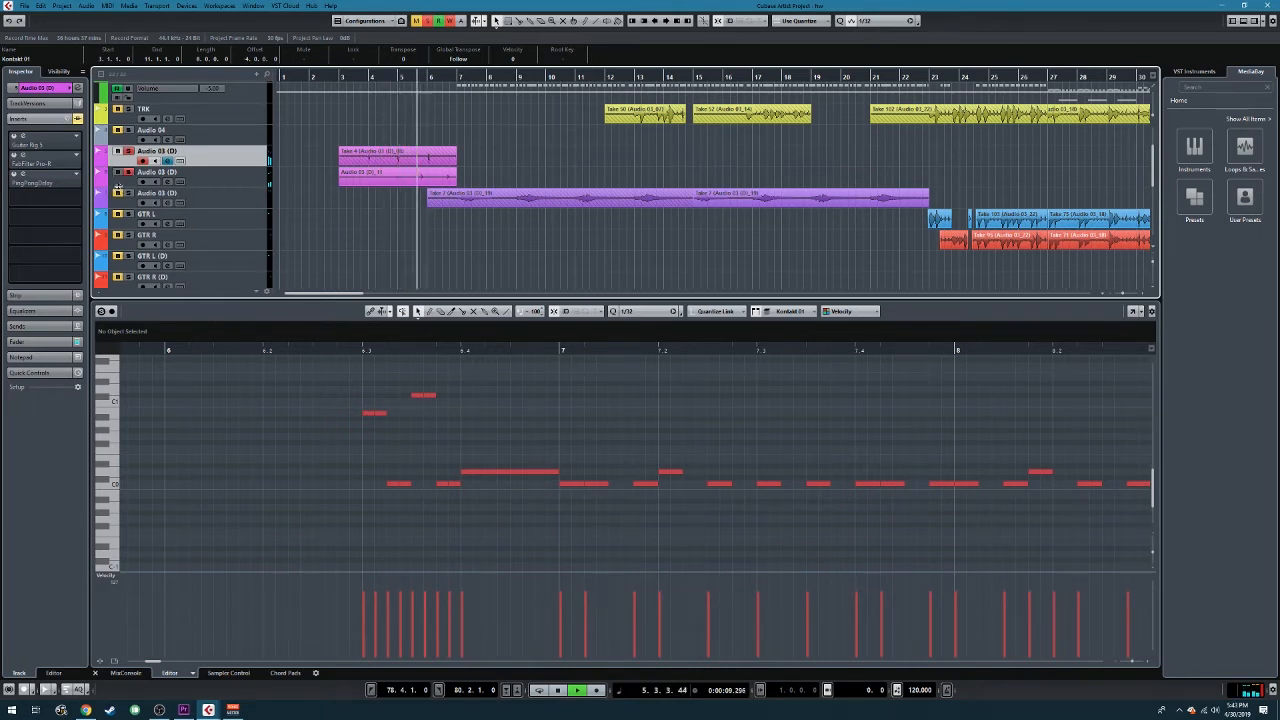
- Turn the inserts of the two soloed Audio 03 (D) tracks back on and replay them from just before bar 3
left_click(77, 120)
left_click(223, 177)
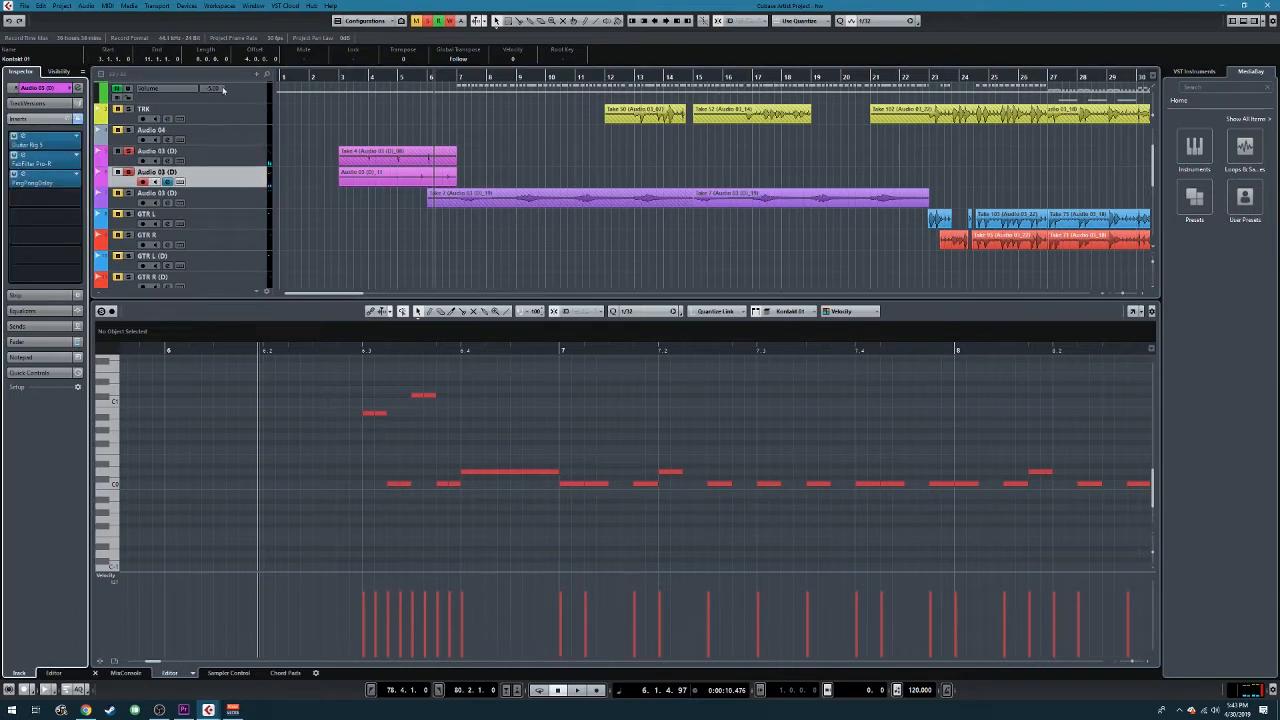
left_click(325, 78)
key("space")
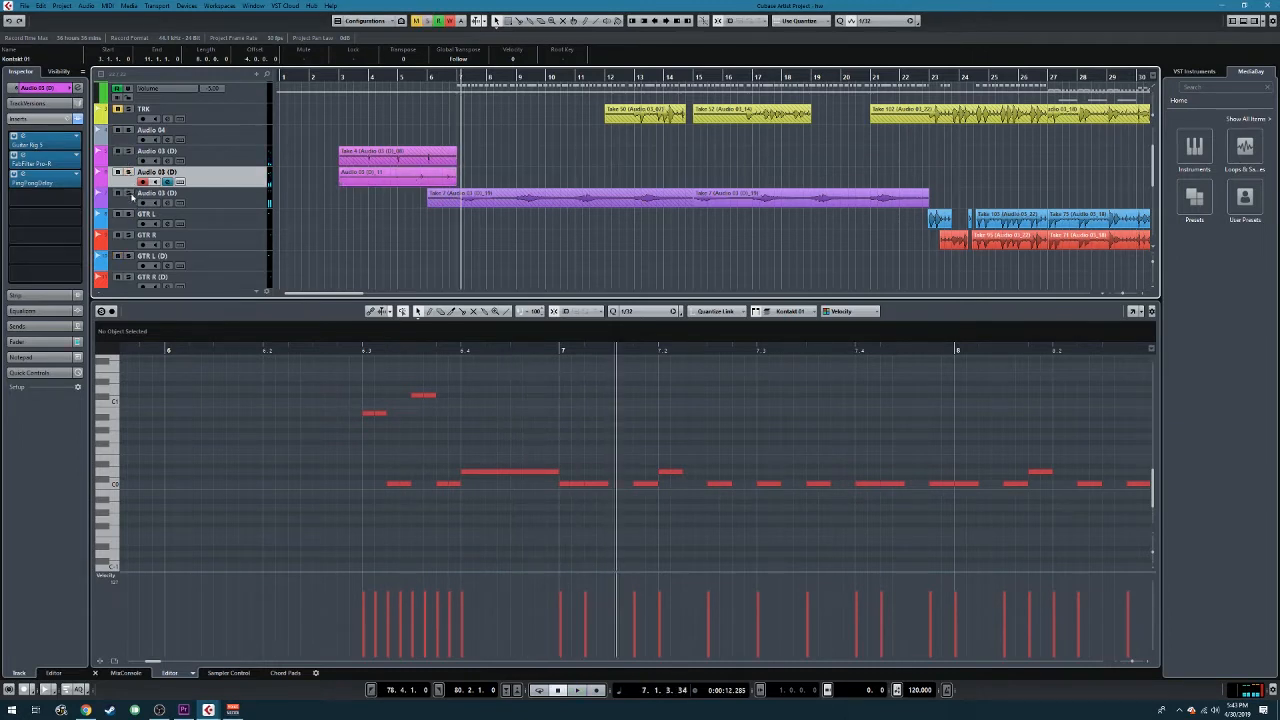
- Solo the third Audio 03 (D) track and play it from bar 6 with its inserts bypassed
left_click(428, 77)
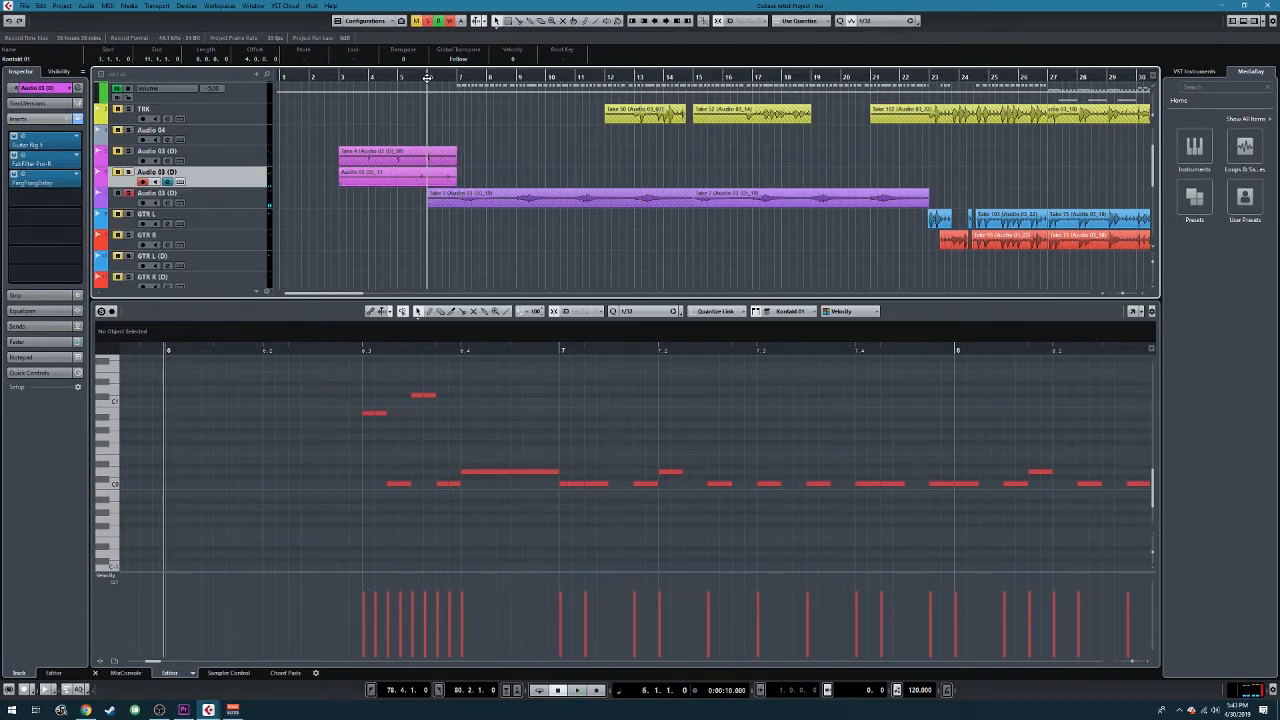
left_click(14, 137)
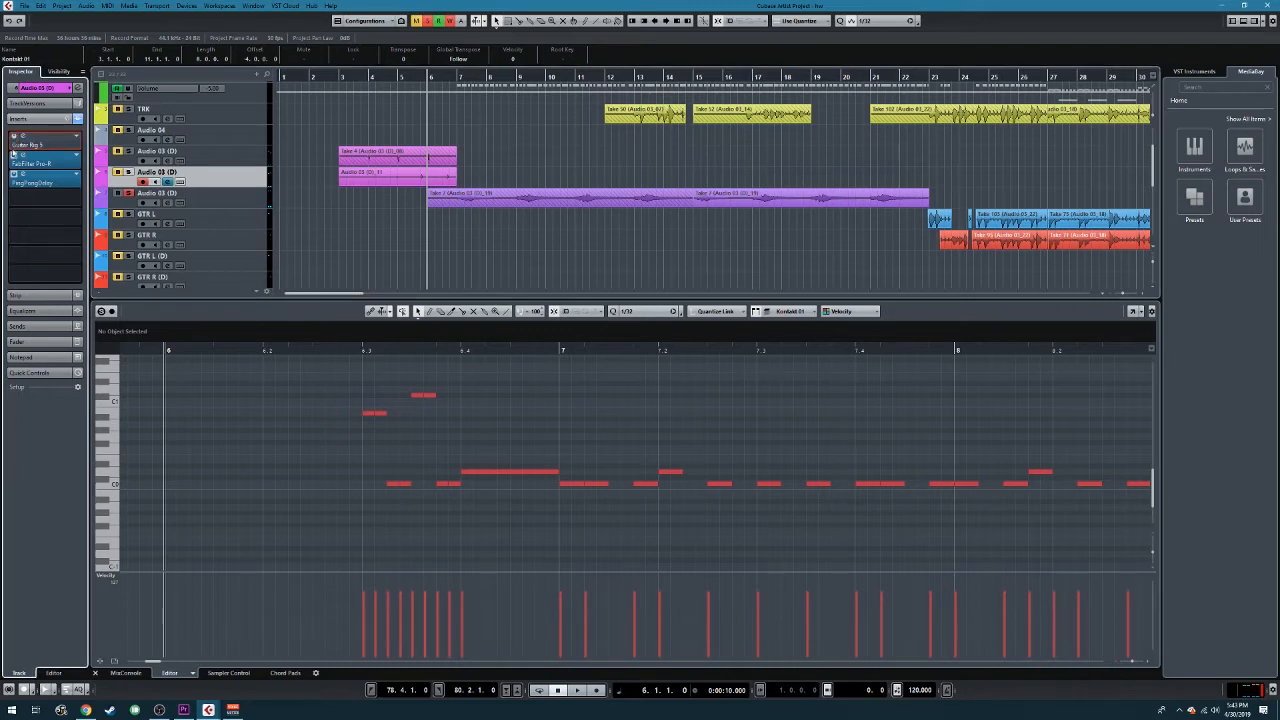
left_click(14, 156)
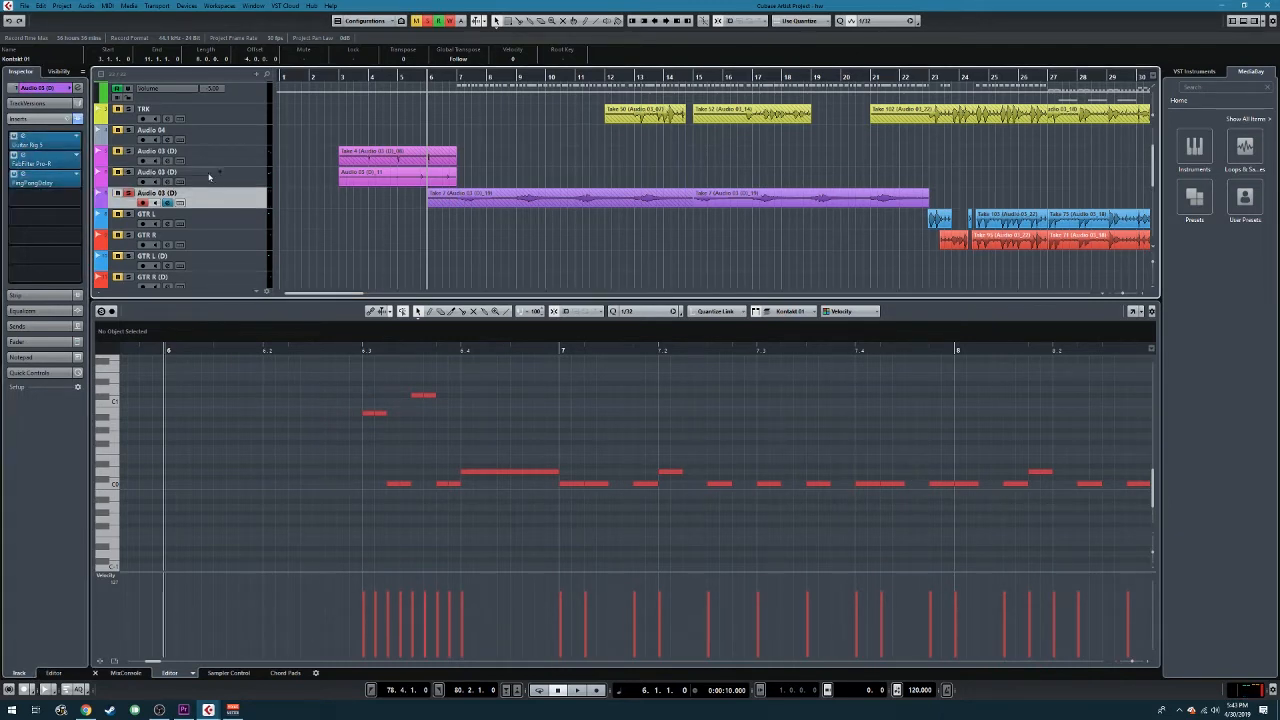
key("Down")
key("space")
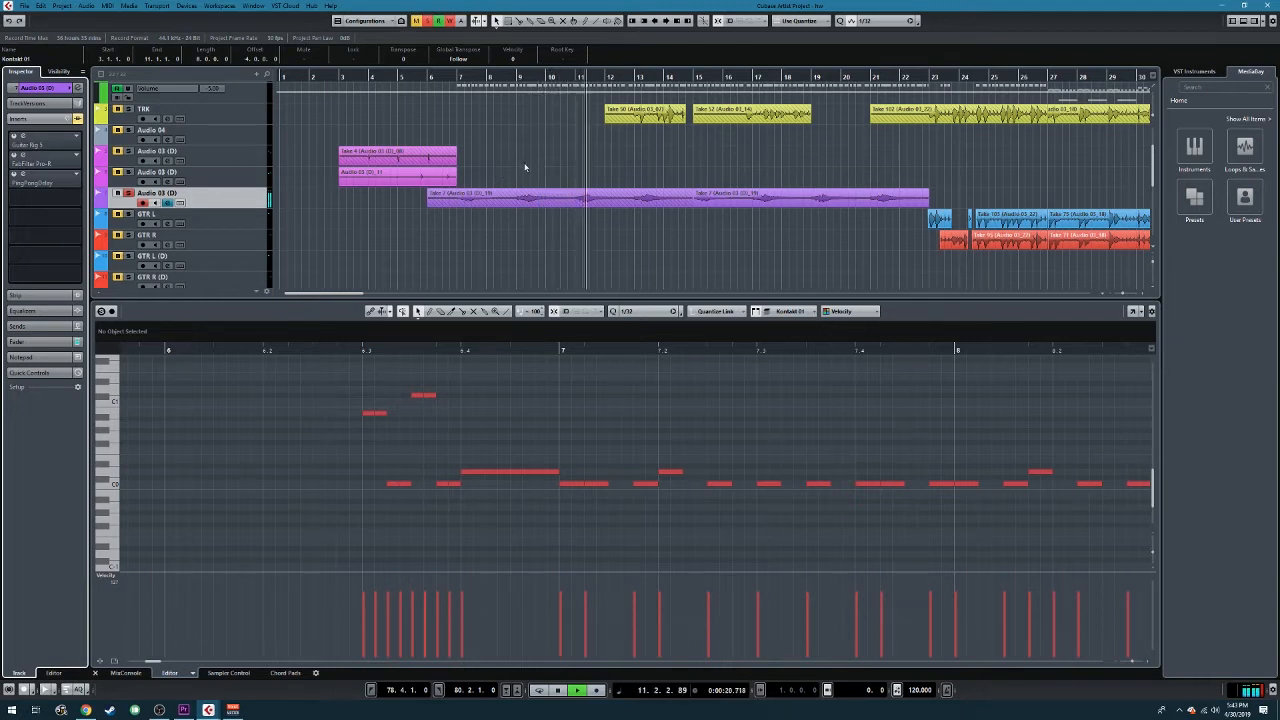
- Re-enable the inserts on the third Audio 03 (D) track and replay it from just before bar 6
left_click(425, 77)
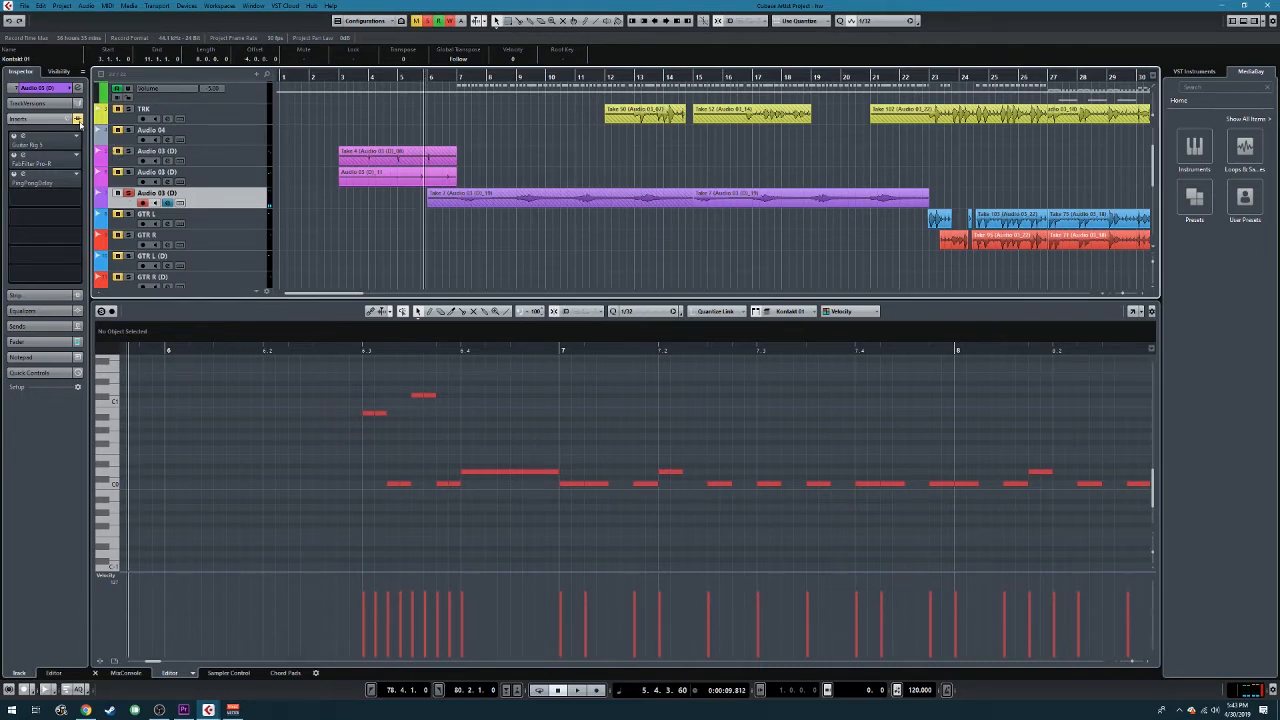
left_click(78, 119)
key("space")
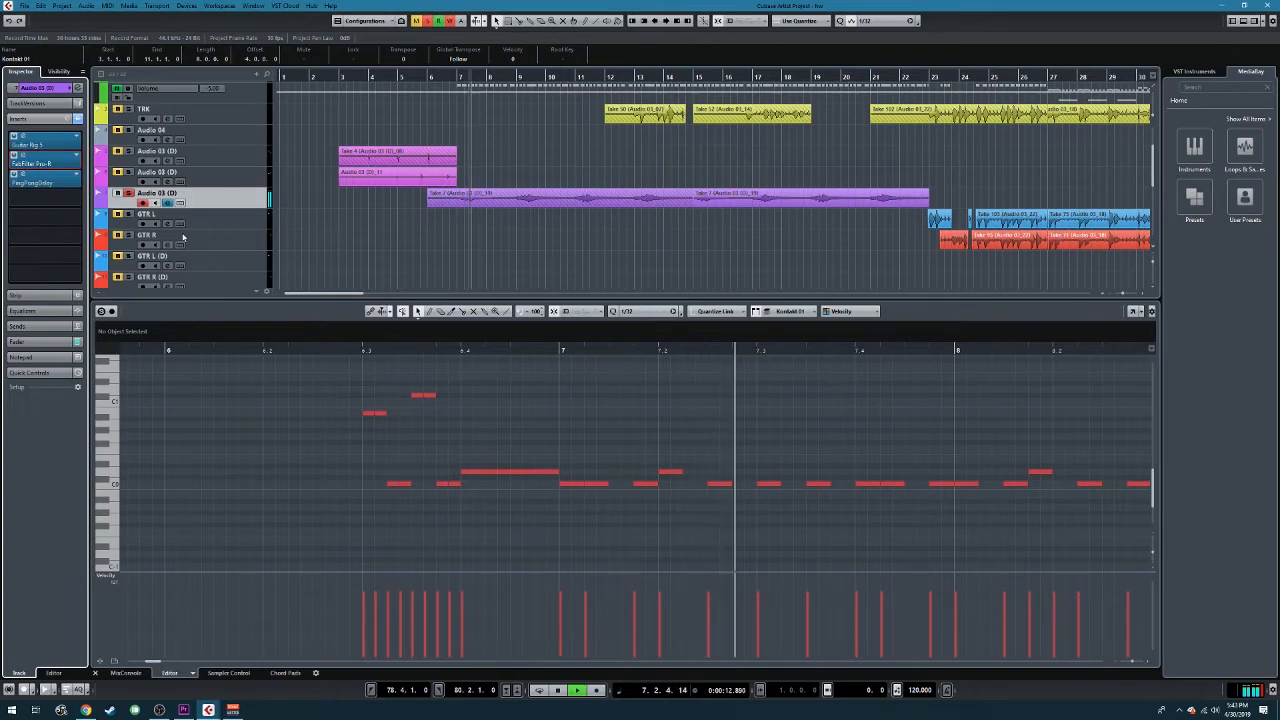
- Inspect the FabFilter Pro-R reverb settings on the third Audio 03 (D) track during playback, and close the plug-in
left_click(30, 163)
left_click_drag(324, 163, 479, 269)
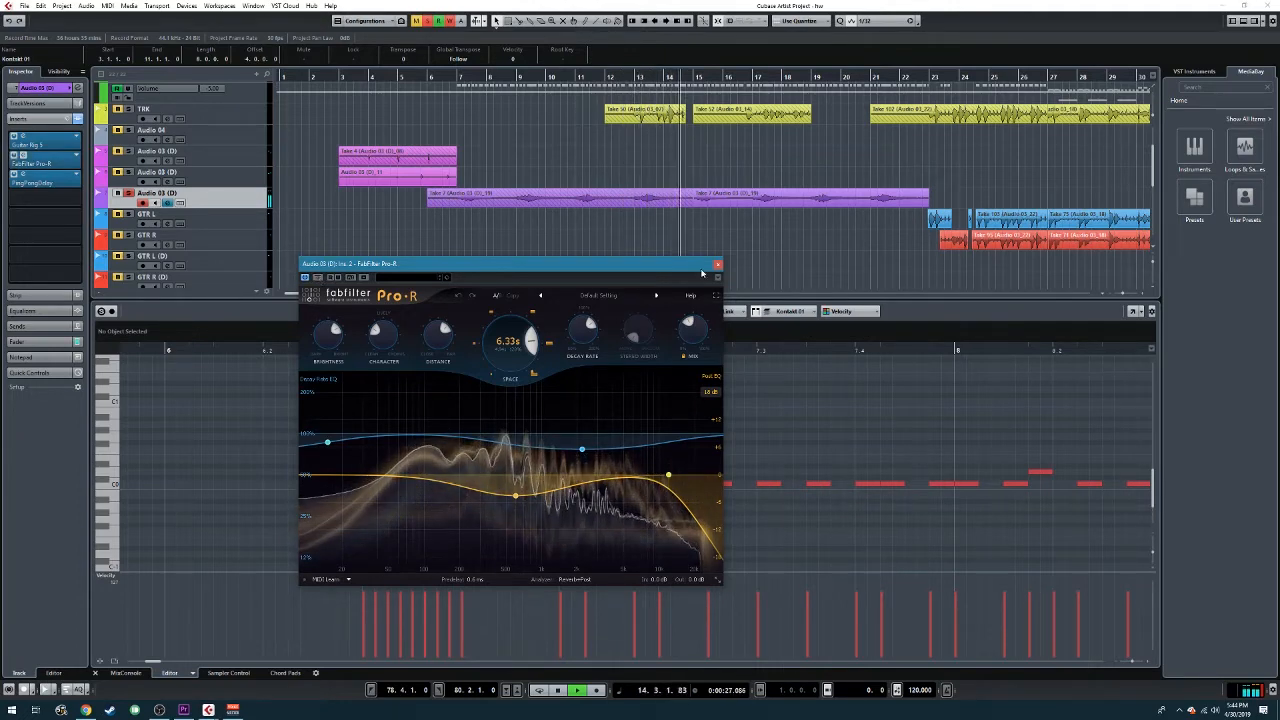
key("space")
left_click(717, 264)
- Remove the solo from the third Audio 03 (D) track and look through the remaining tracks down to New Prayer
scroll(600, 210, "down", 3)
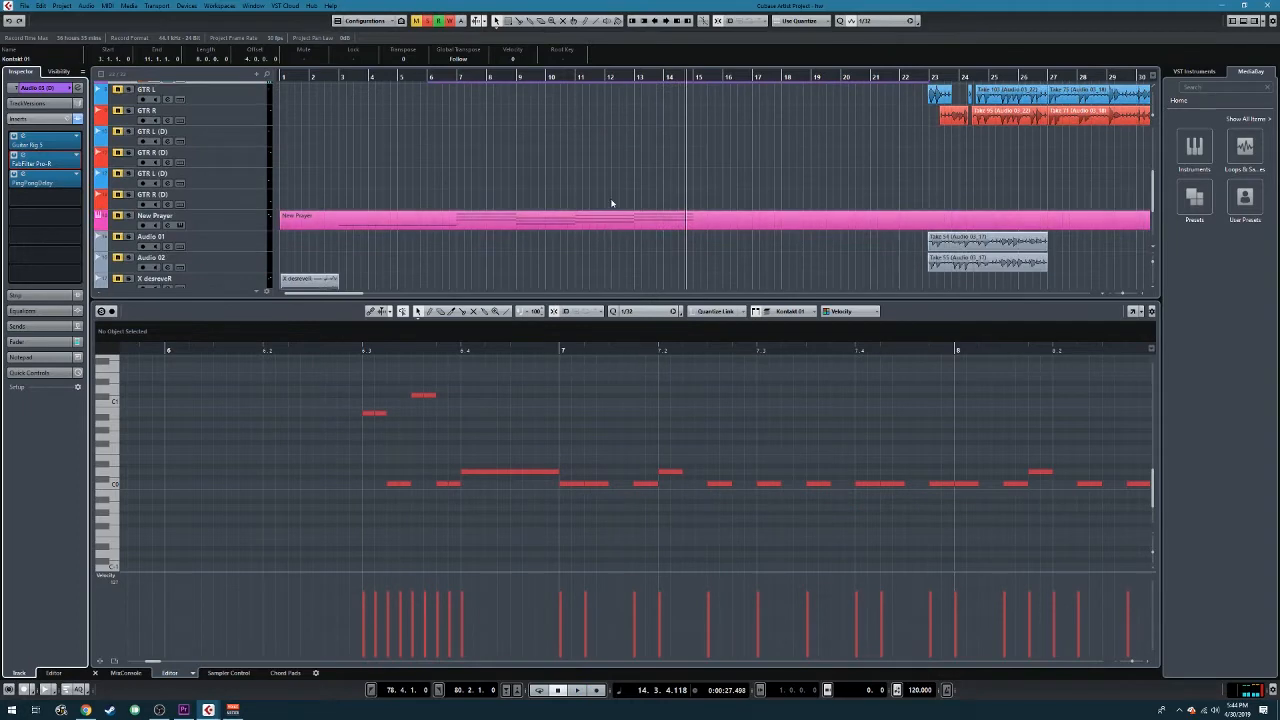
scroll(578, 210, "down", 2)
scroll(428, 215, "up", 4)
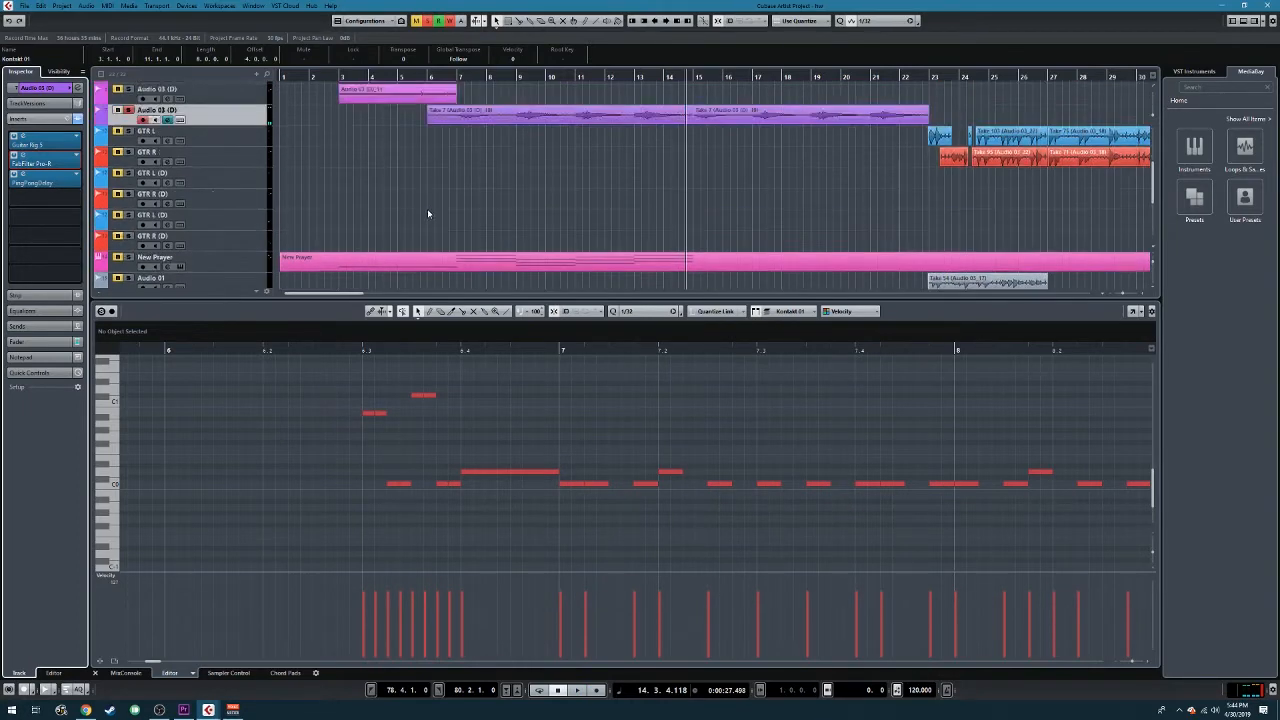
scroll(427, 208, "down", 4)
scroll(225, 173, "up", 6)
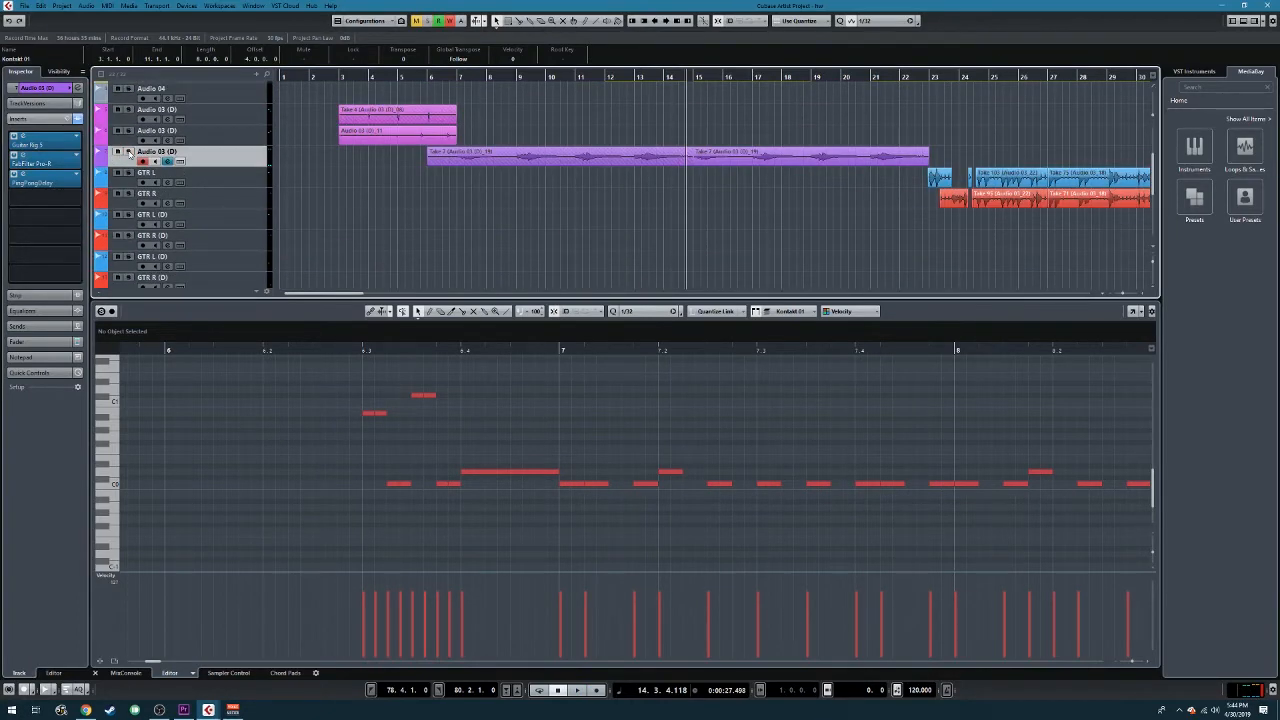
scroll(115, 165, "up", 6)
scroll(117, 172, "down", 12)
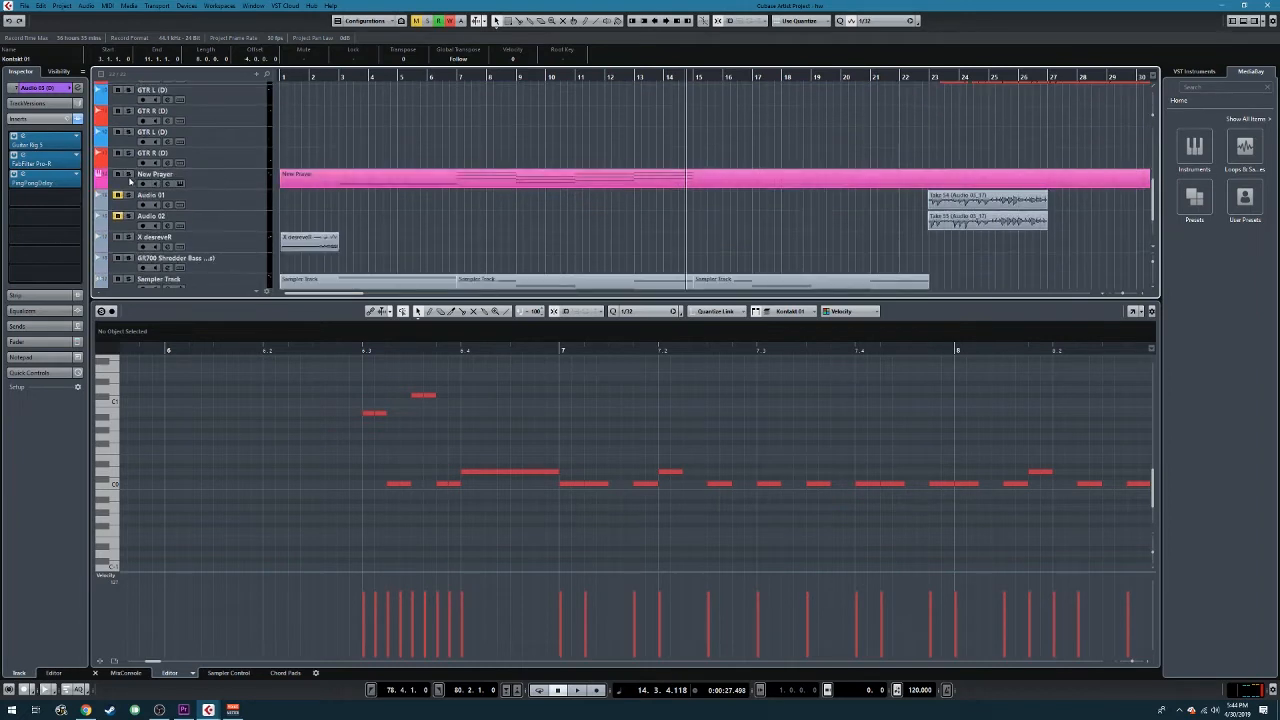
- Solo the New Prayer track and play it from just before bar 7, then select it and remove its solo
left_click(128, 174)
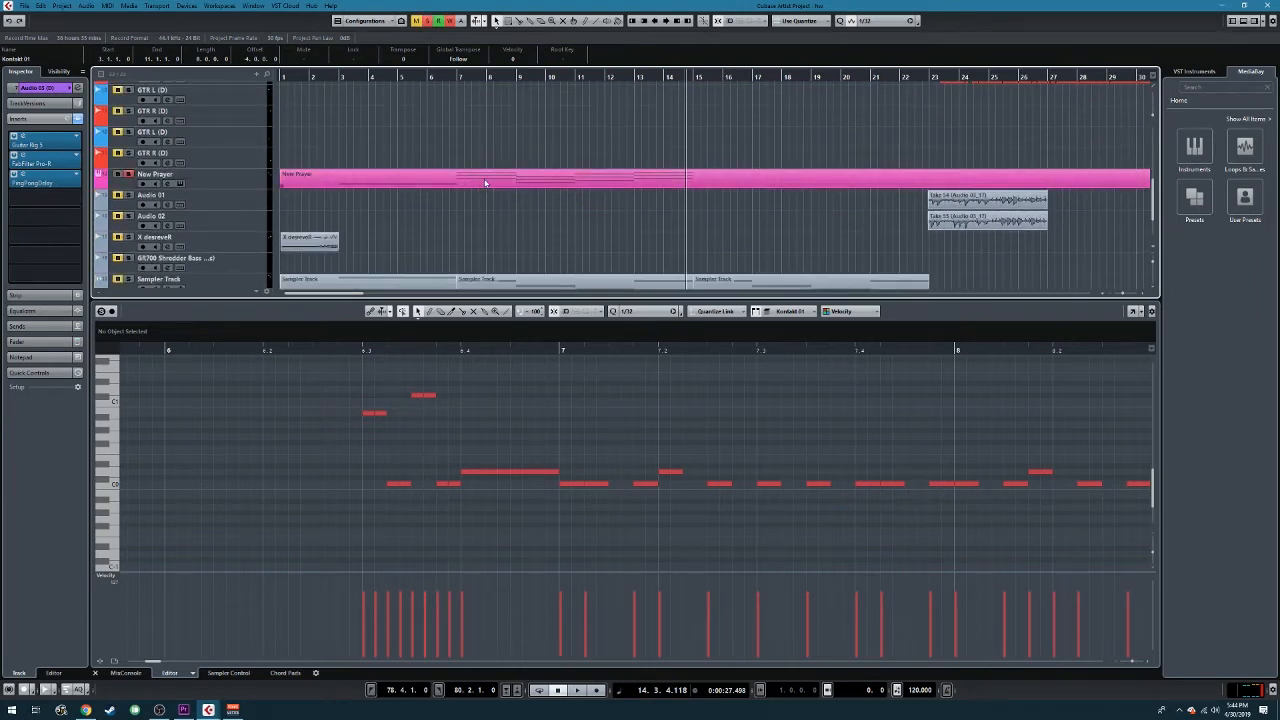
left_click(453, 78)
key("space")
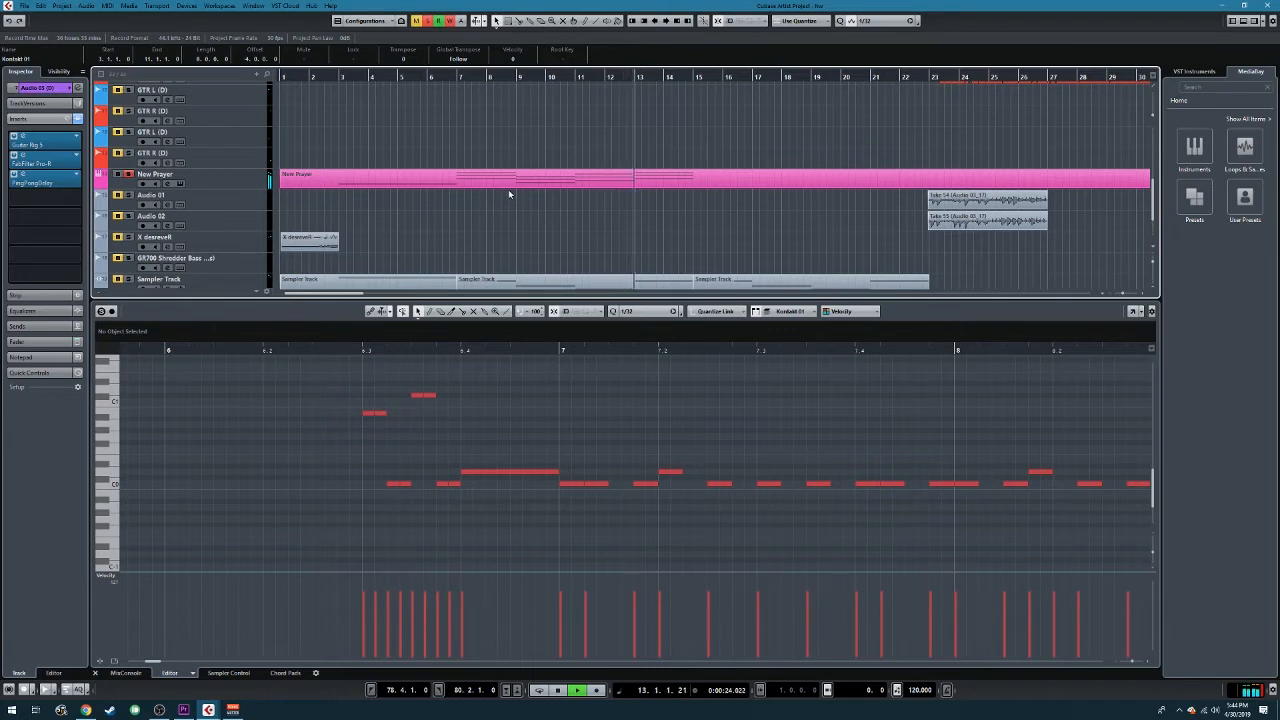
left_click(238, 182)
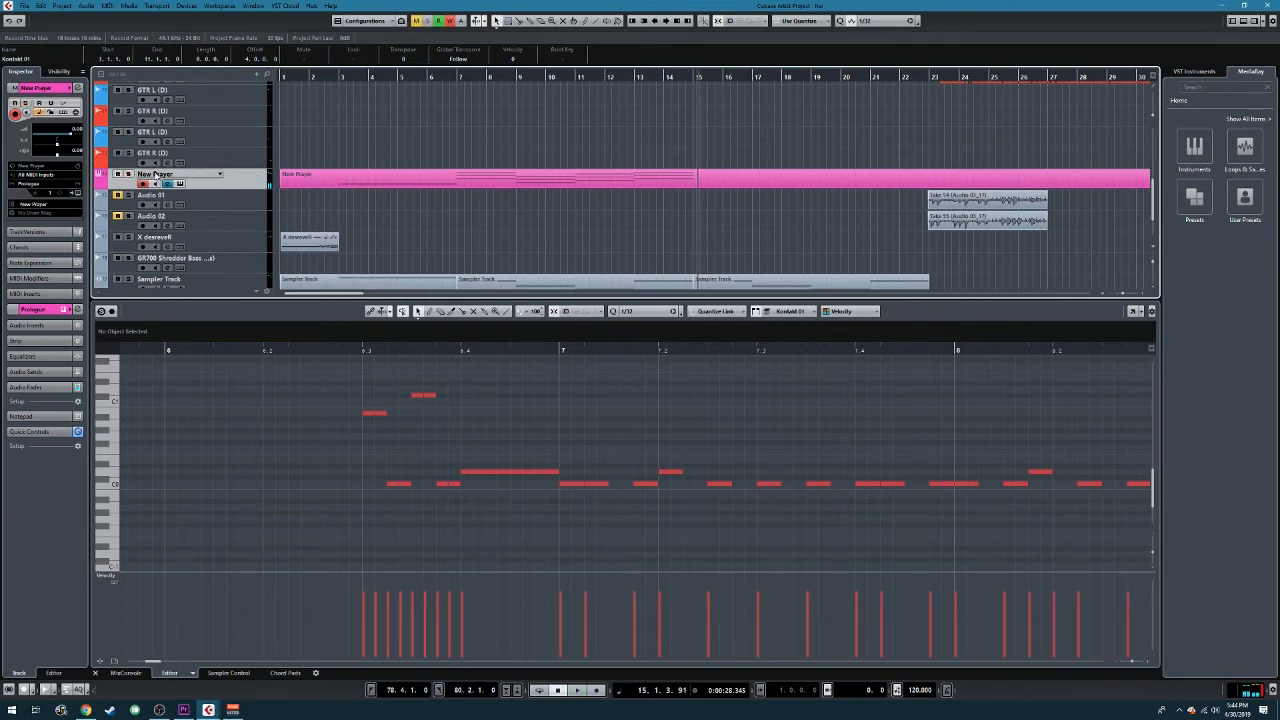
- Play the string ensemble and brass section tracks soloed from just before bar 15, then remove their solo
scroll(432, 193, "down", 3)
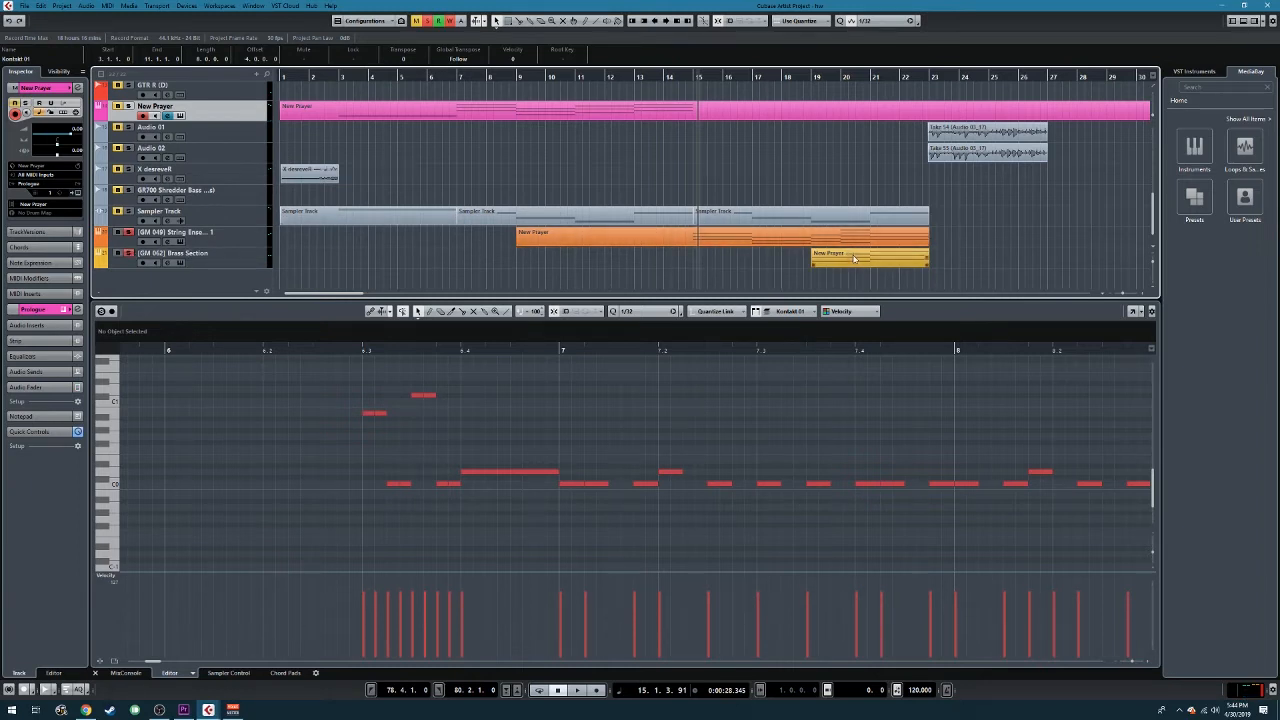
left_click(691, 76)
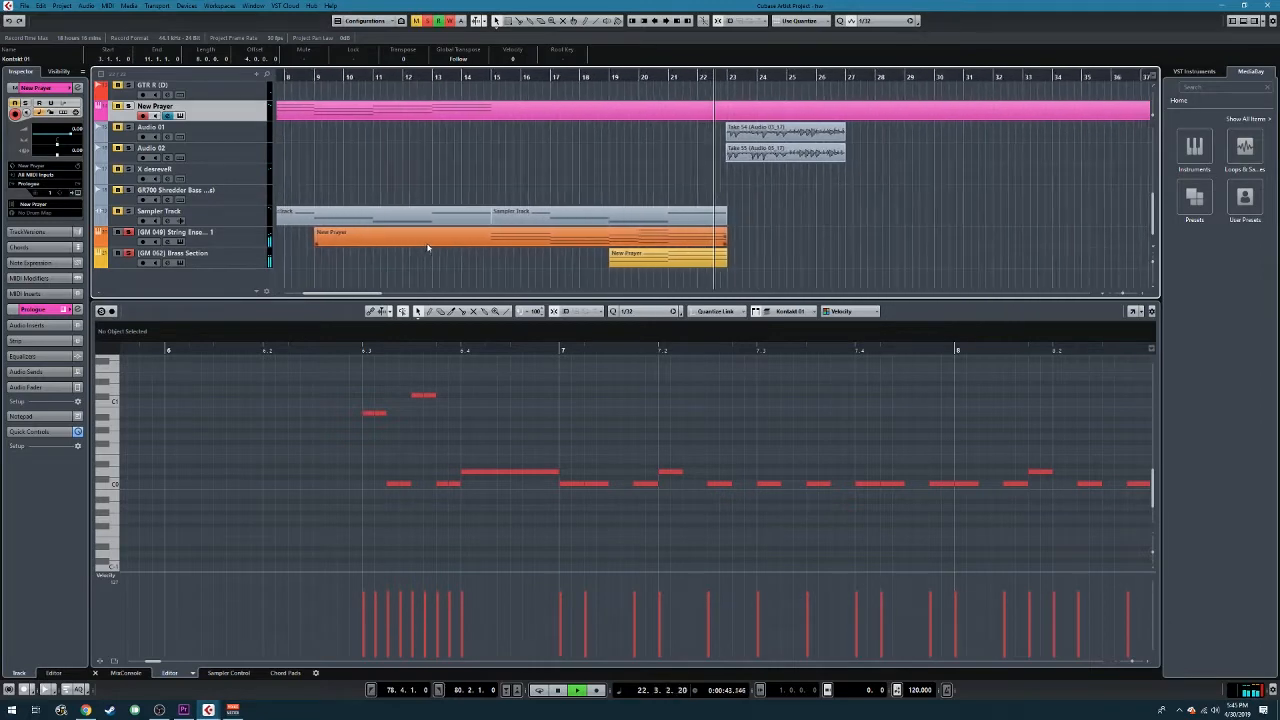
key("space")
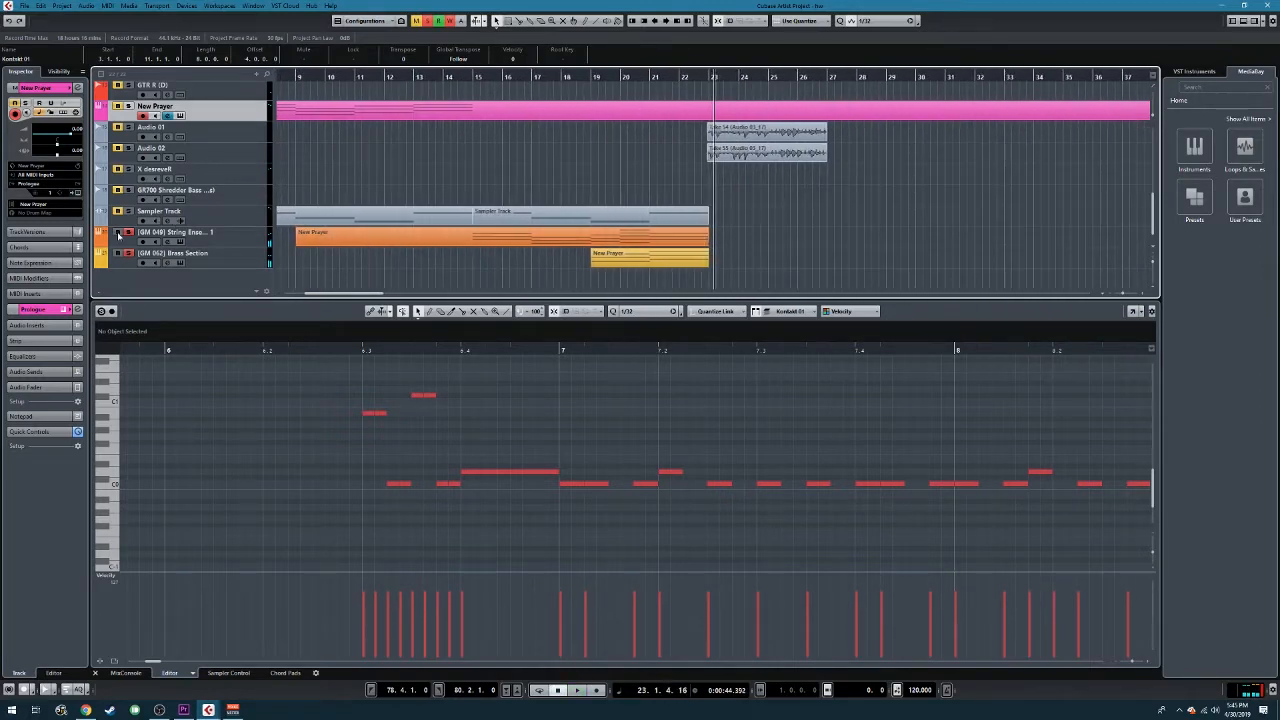
scroll(400, 277, "left", 5)
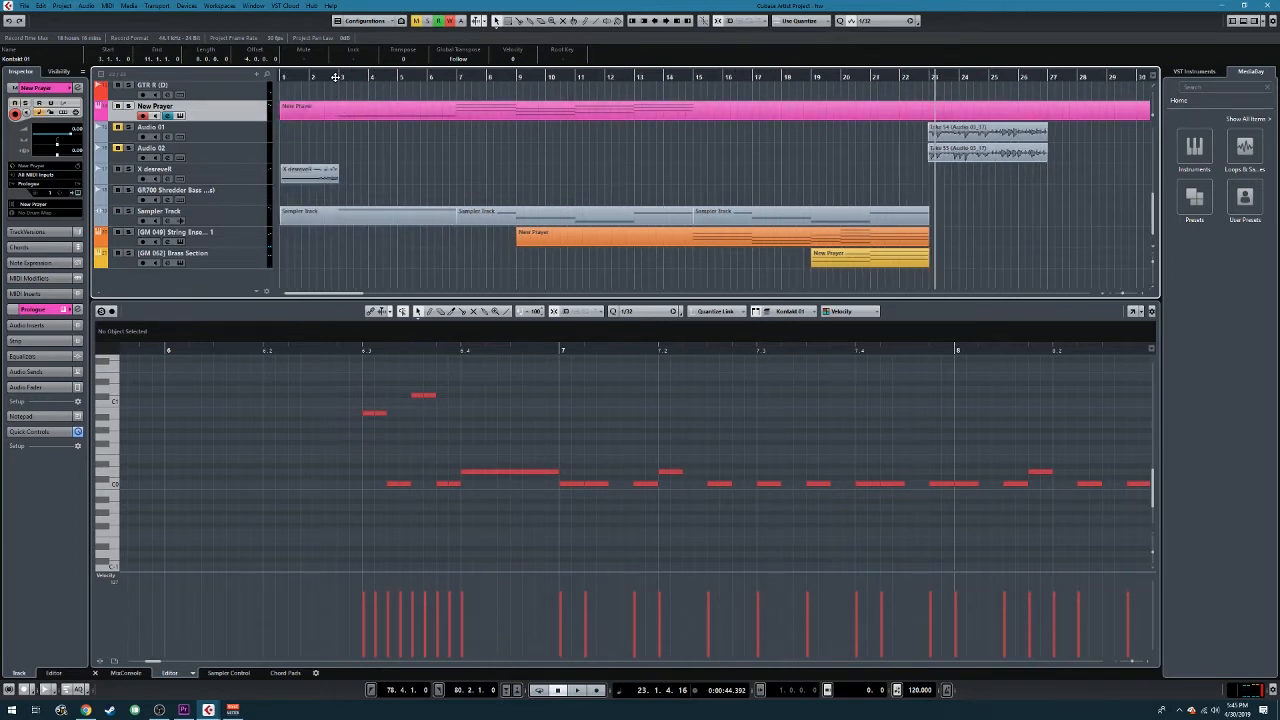
- Place the playhead just before bar 3, bypass FabFilter Pro-Q 3 on the Sampler Track and inspect its EQ curve
left_click(335, 77)
left_click(200, 217)
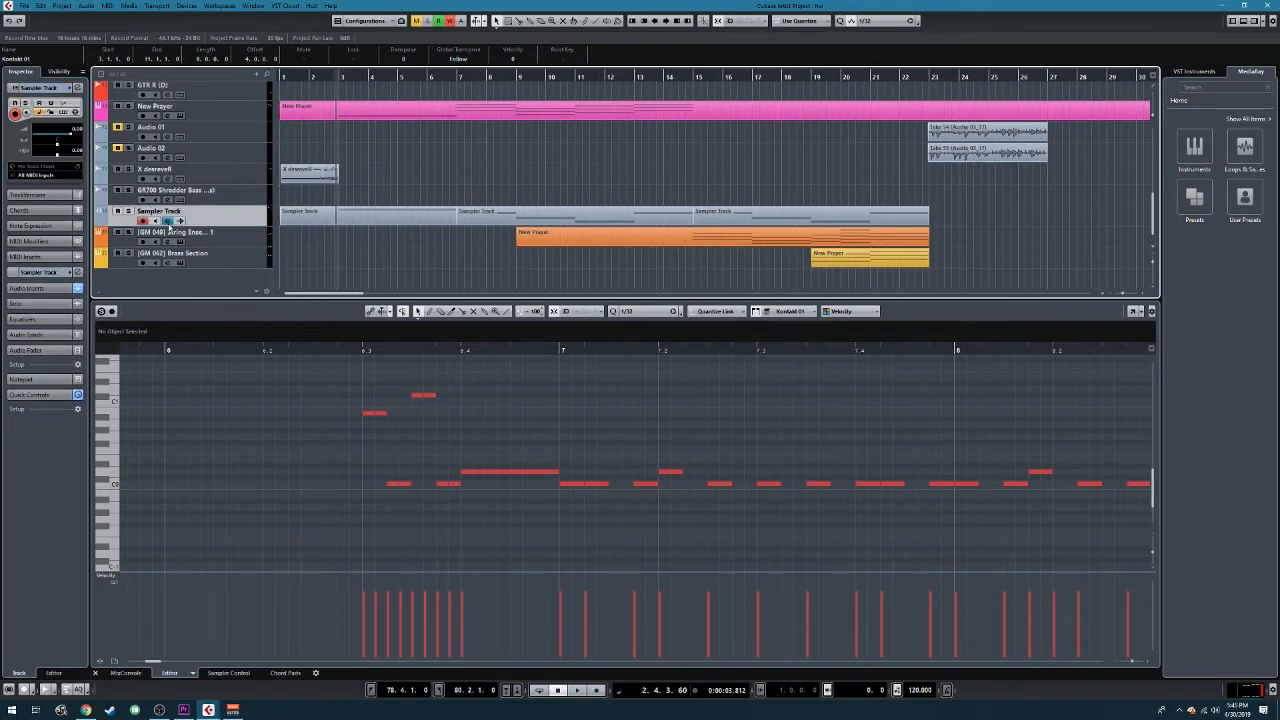
left_click(168, 221)
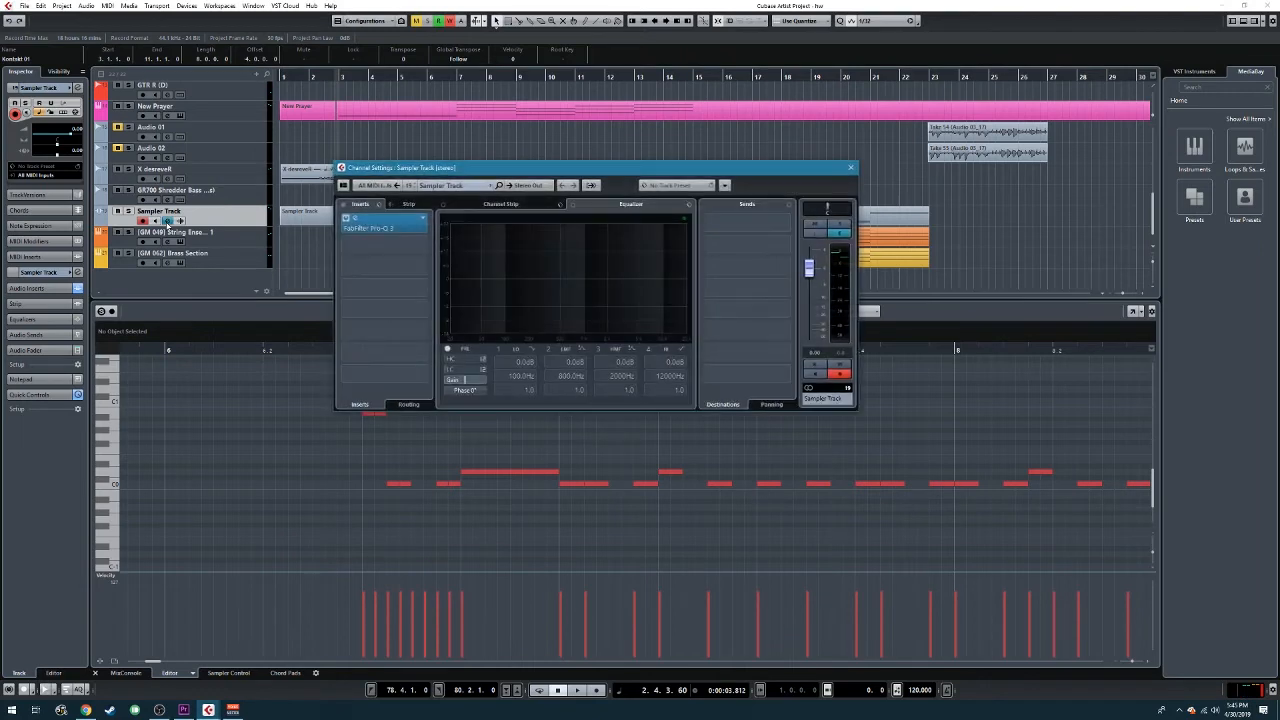
left_click(346, 220)
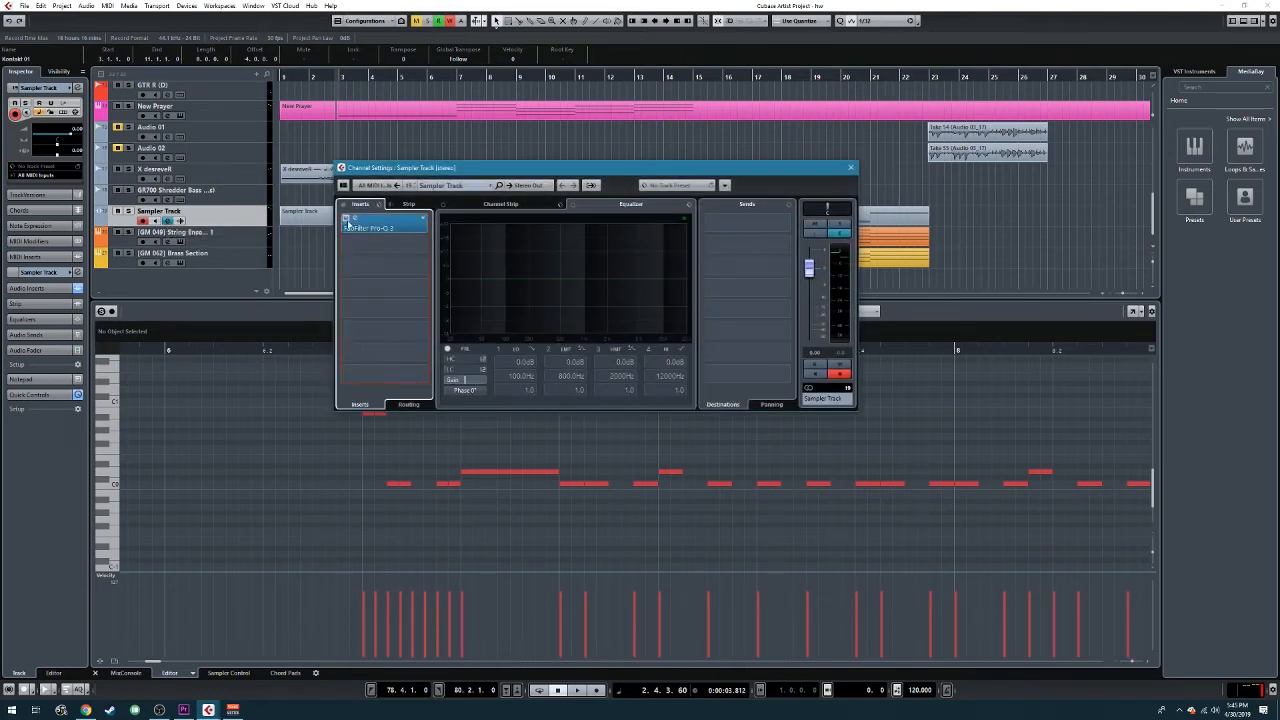
left_click(346, 219)
left_click(359, 229)
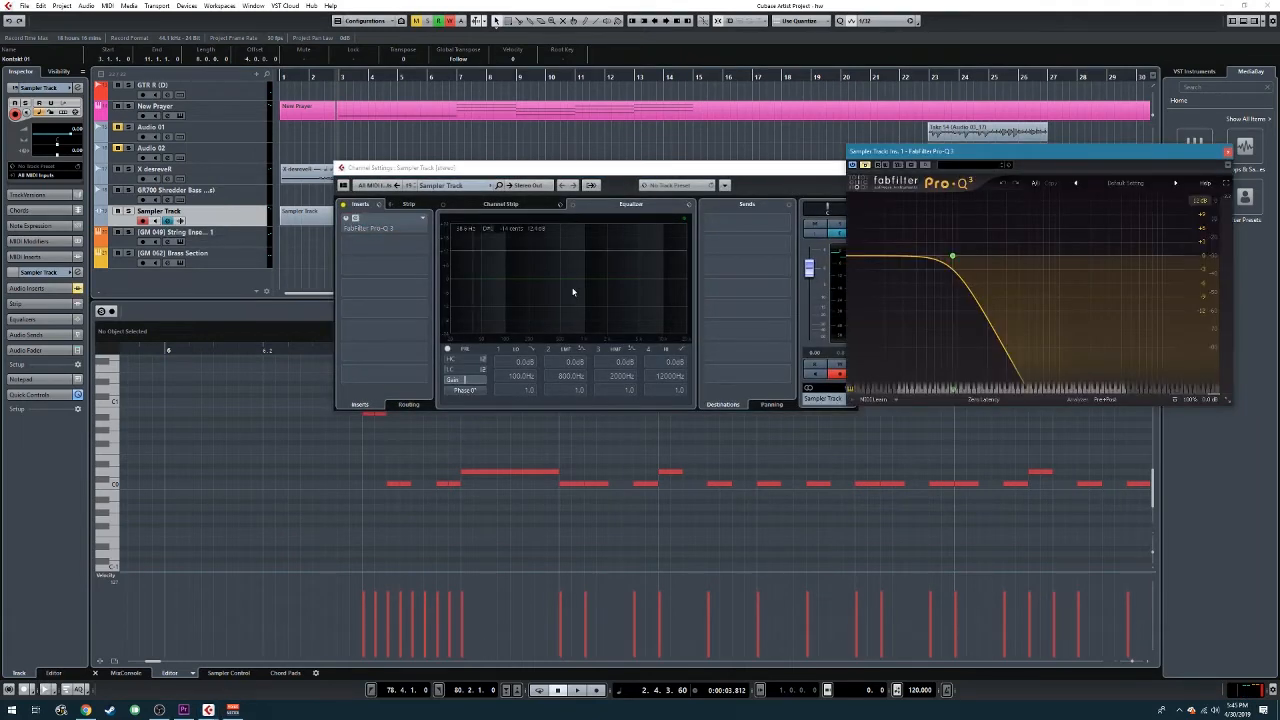
left_click(1227, 153)
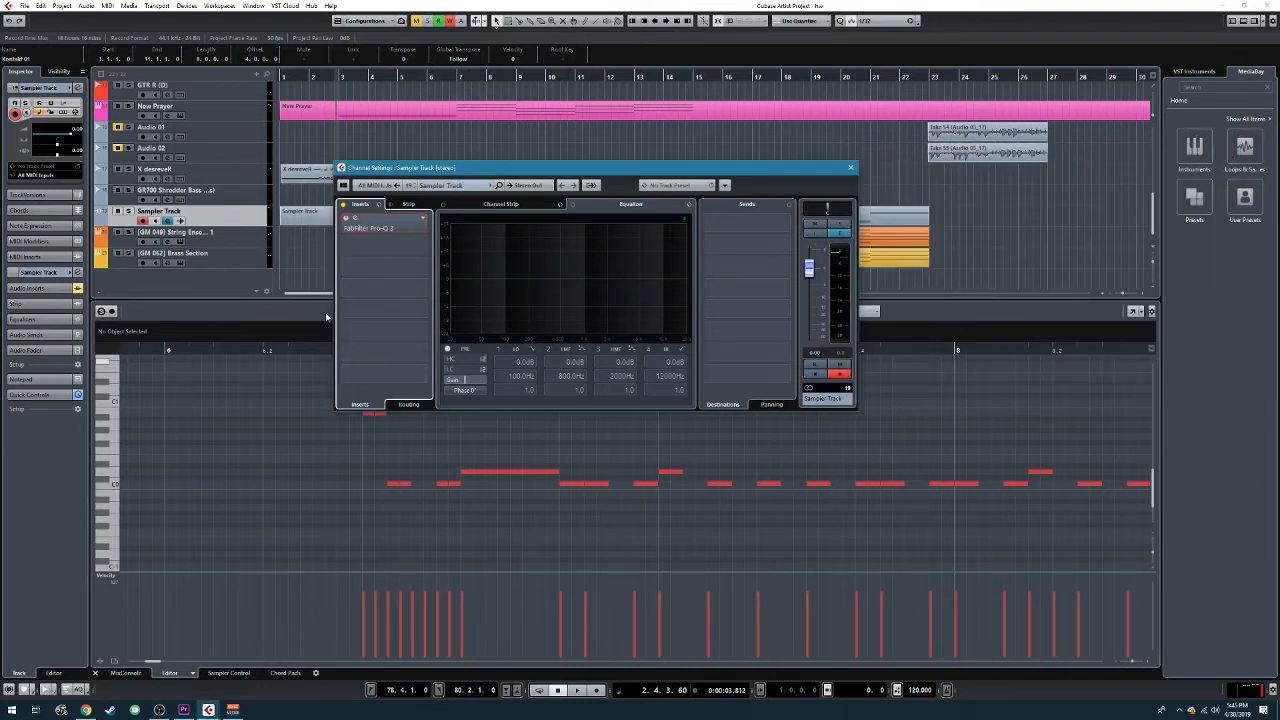
- Show the first Sampler Track part in the key editor and audition its sample on the C2 key
left_click(114, 478)
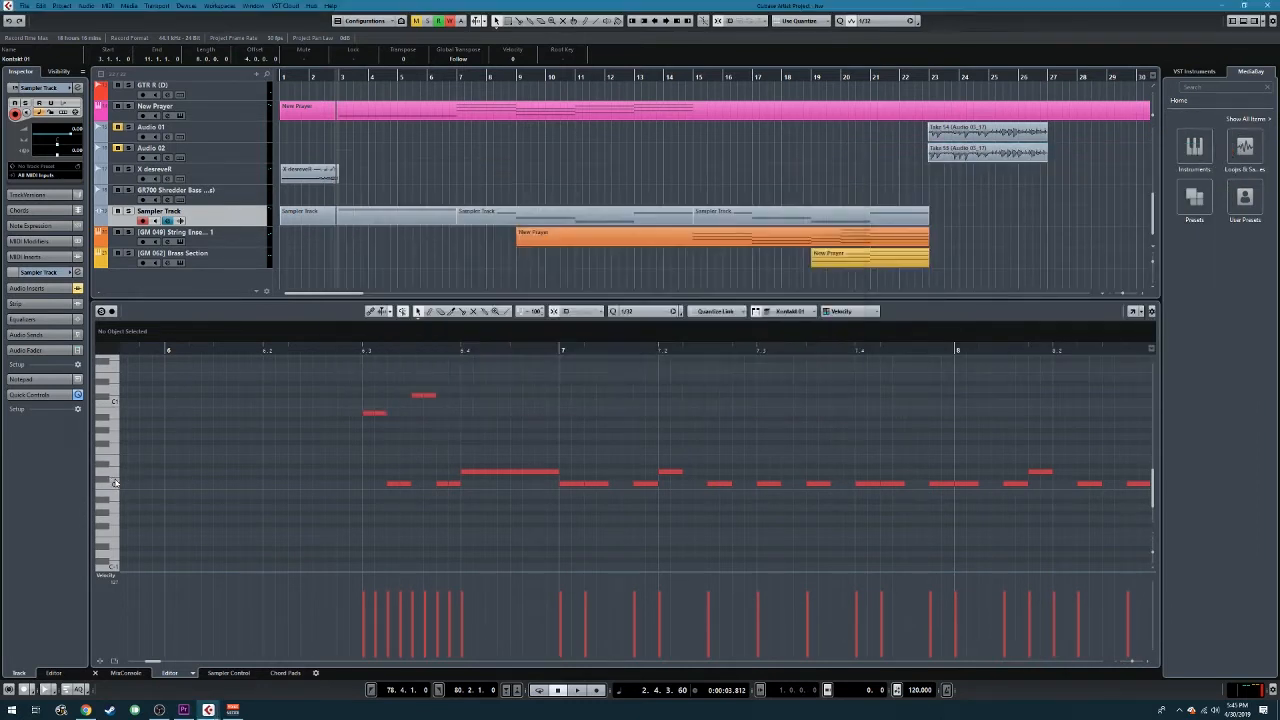
left_click(385, 219)
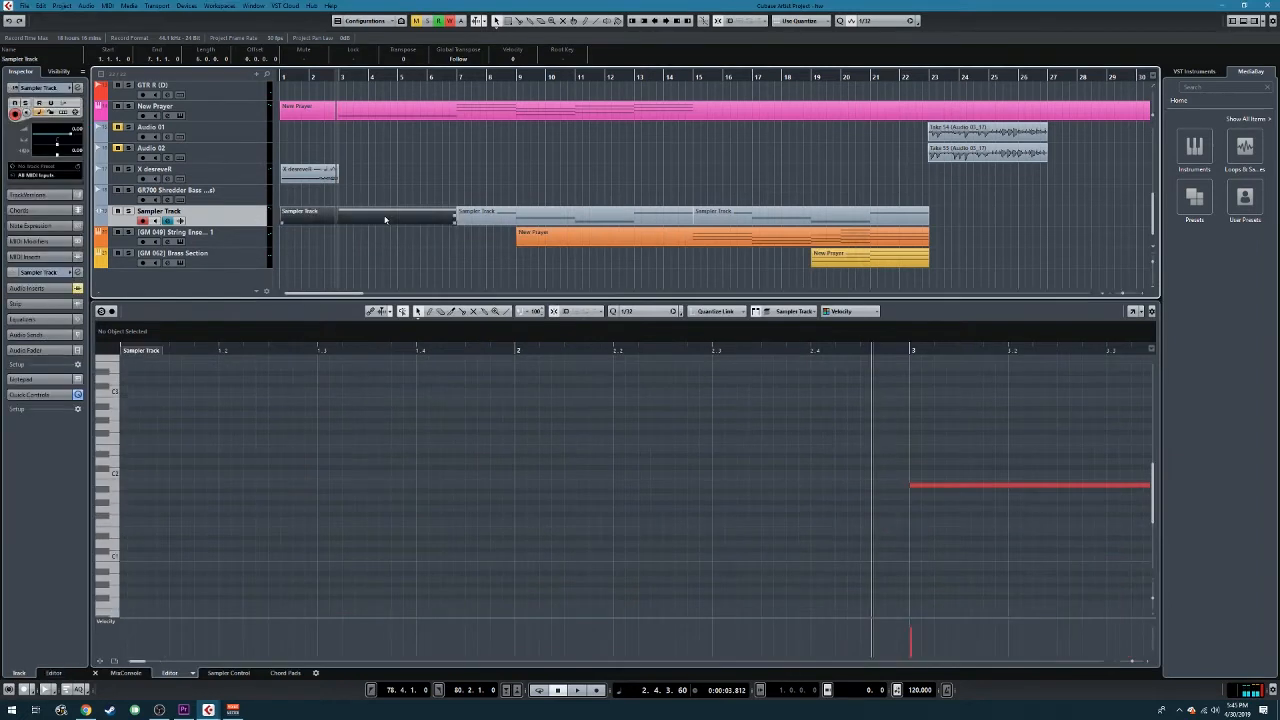
left_click(116, 476)
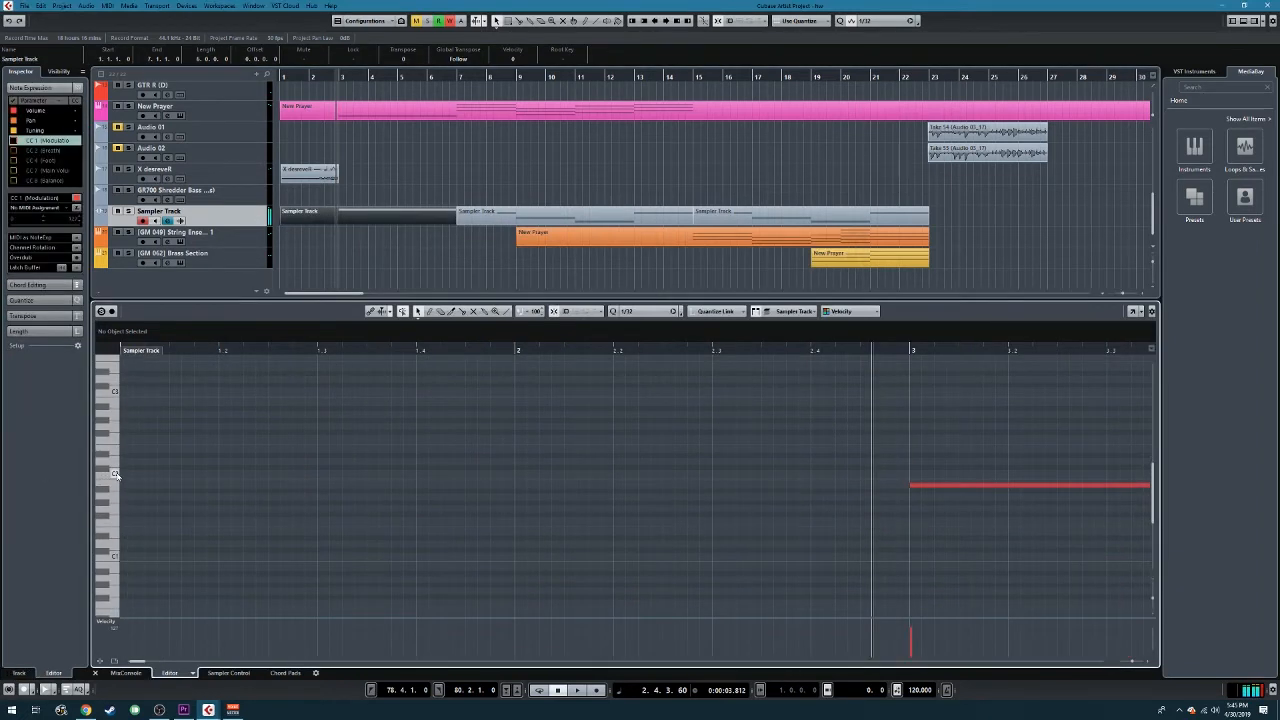
left_click(178, 221)
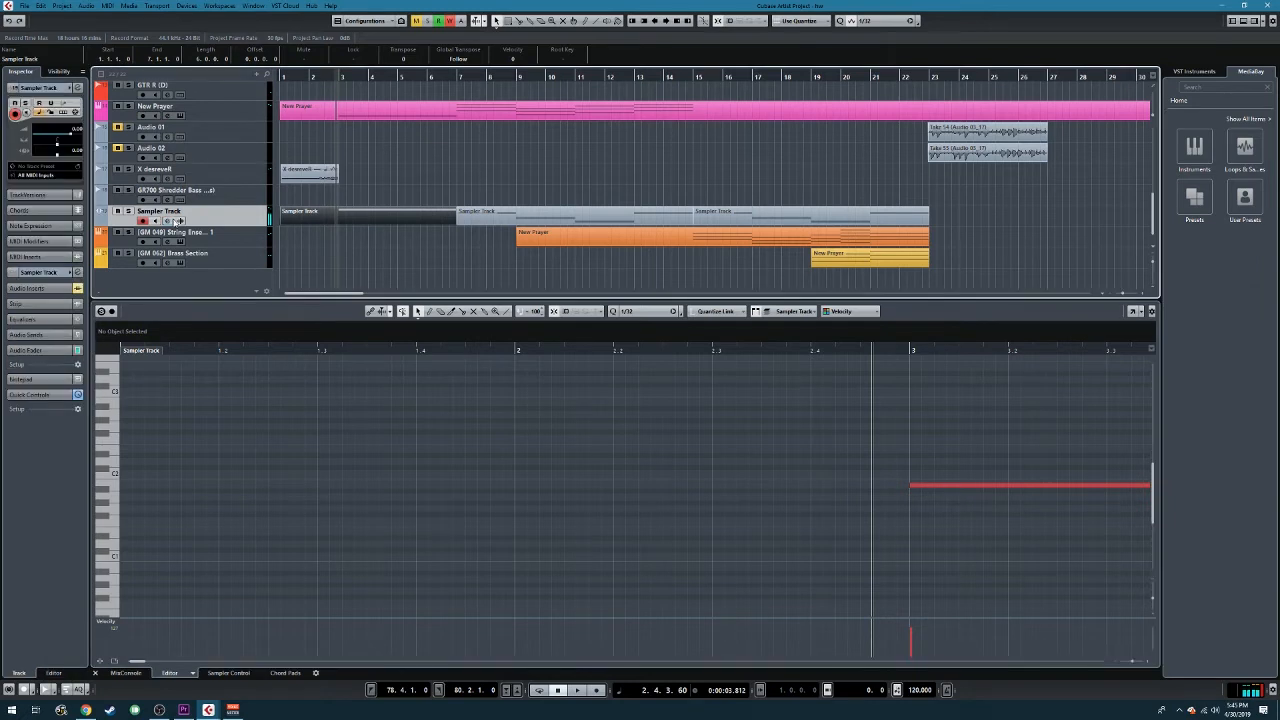
- Re-enable FabFilter Pro-Q 3 on the Sampler Track and audition the processed sample on the C2 key
left_click(348, 218)
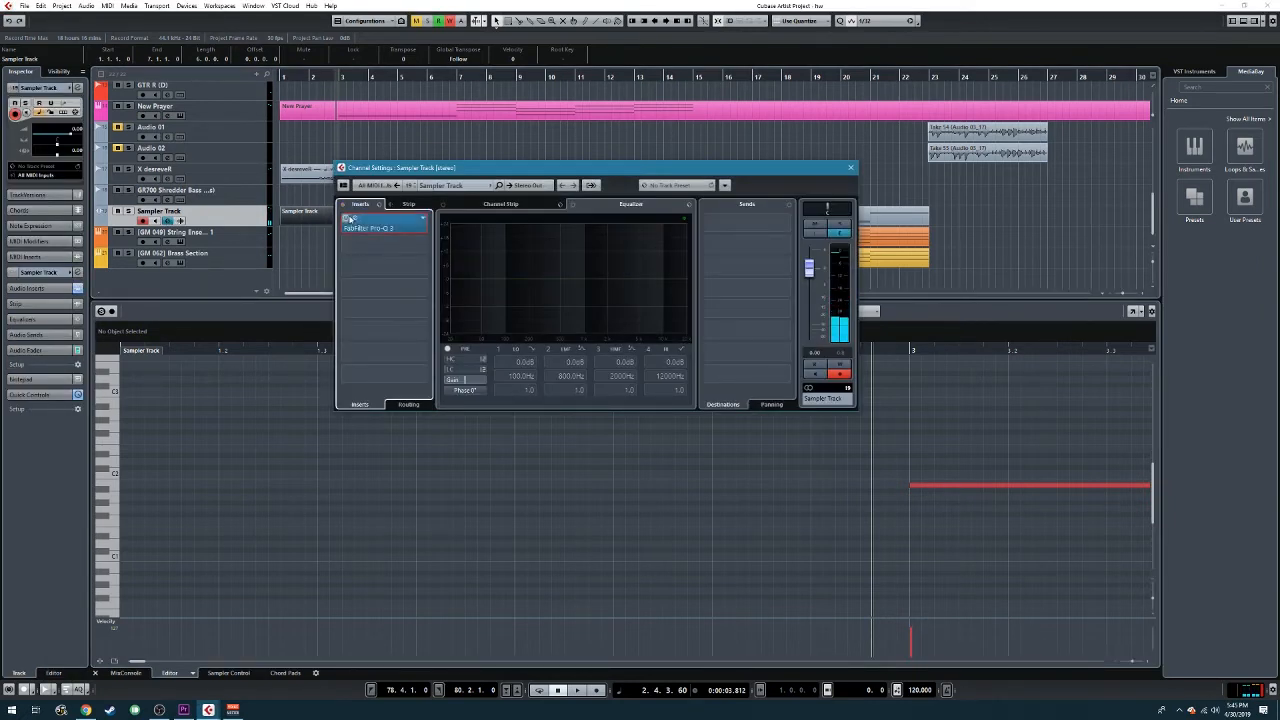
left_click(116, 476)
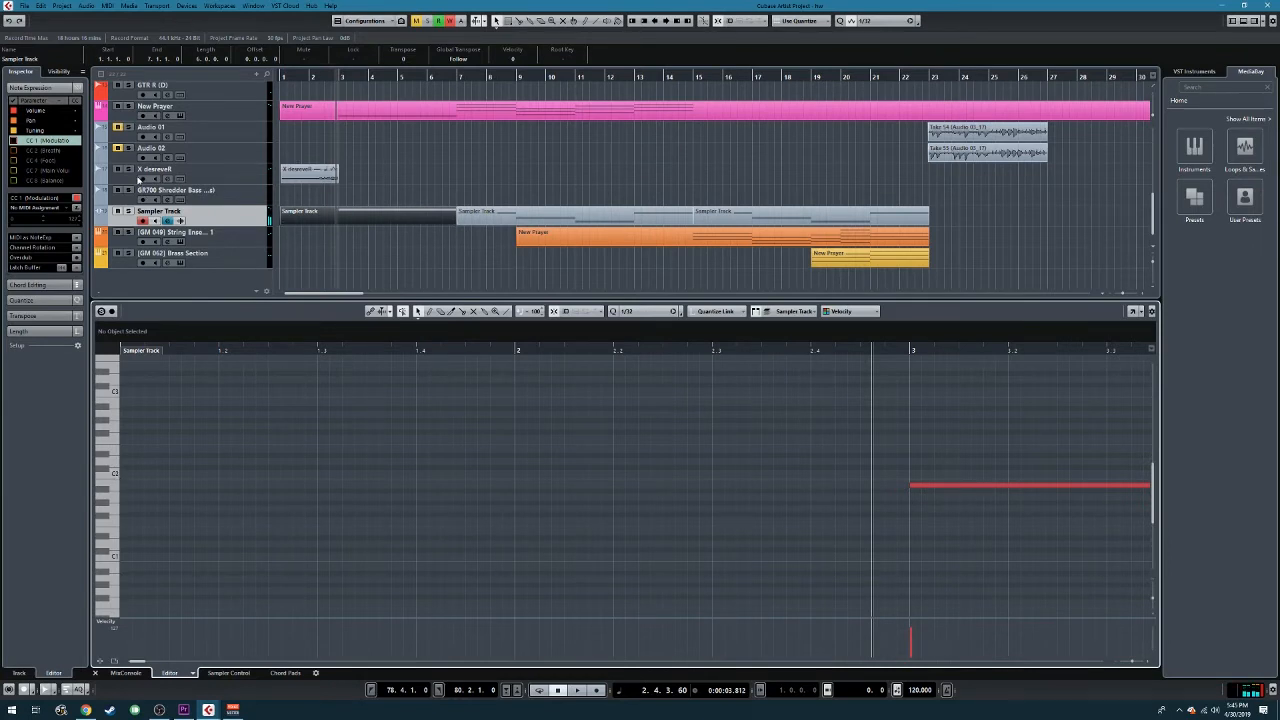
- Solo the X desreveR track and play its reversed clip from the start of bar 1, then remove the solo
left_click(128, 170)
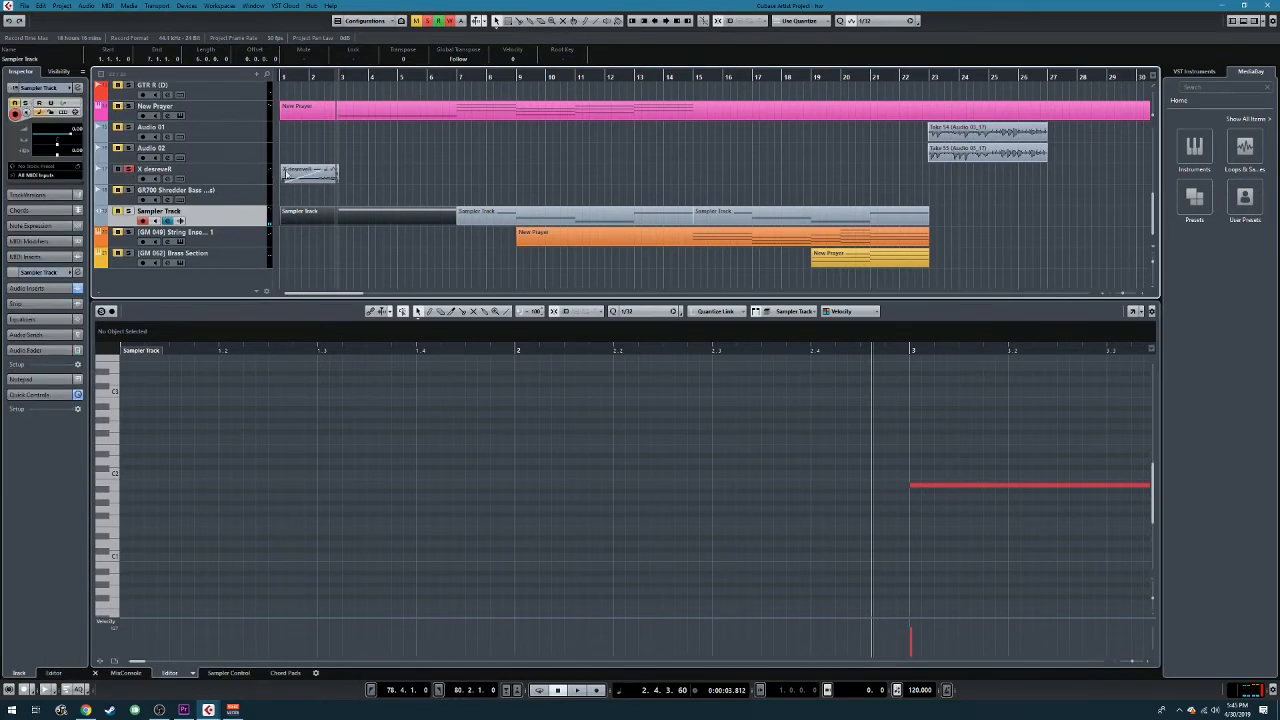
key("Home")
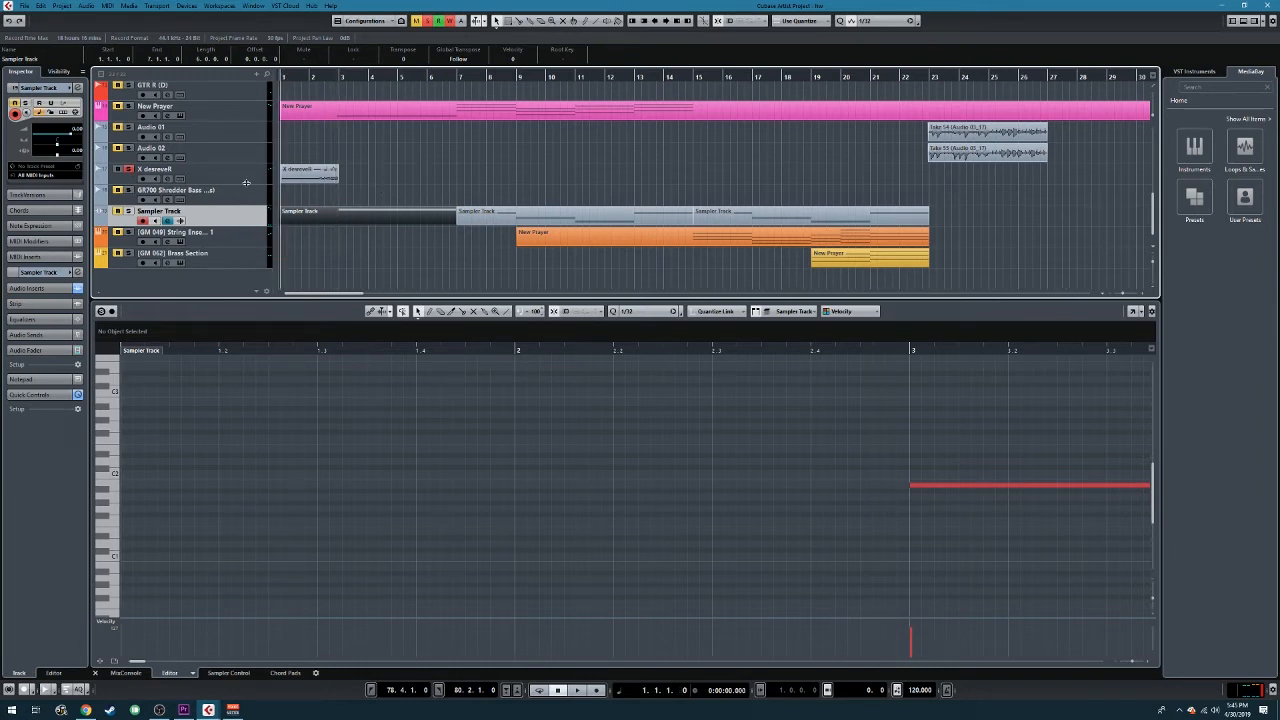
key("space")
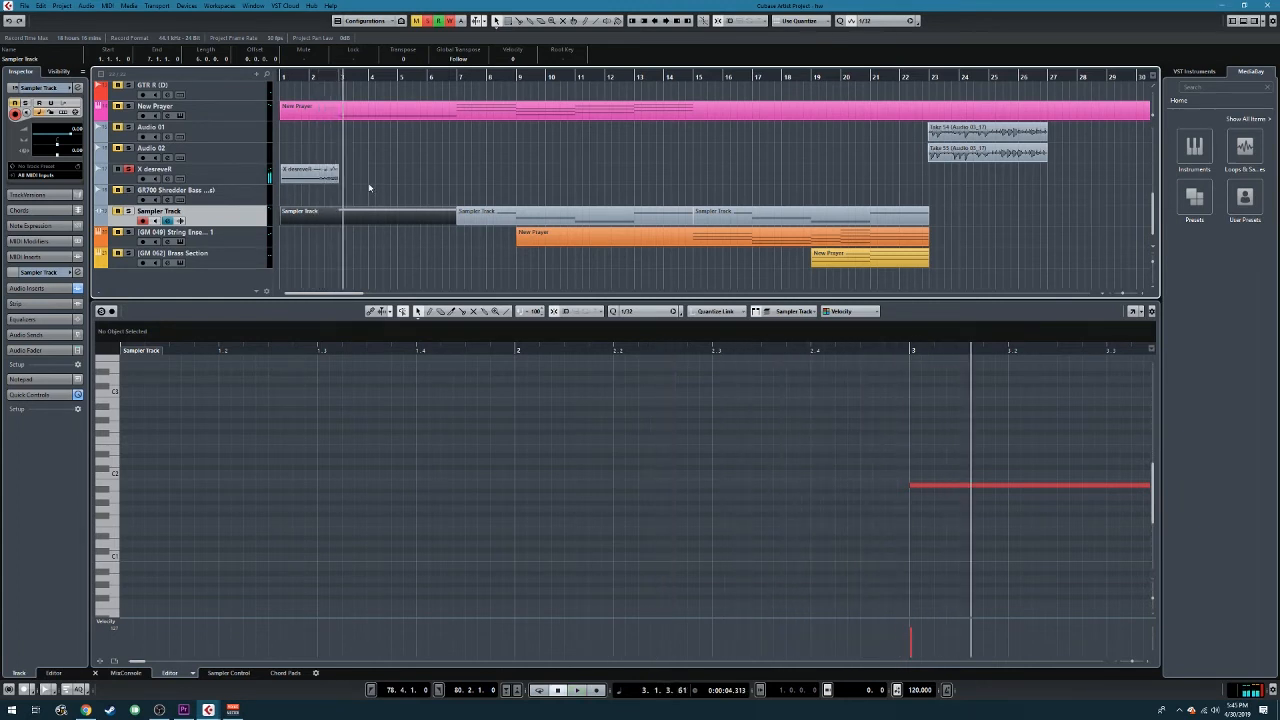
key("space")
- Play the full mix from bar 1 to about bar 31 while looking over the drum, bass, guitar, synth and sampler tracks
scroll(364, 171, "down", 5)
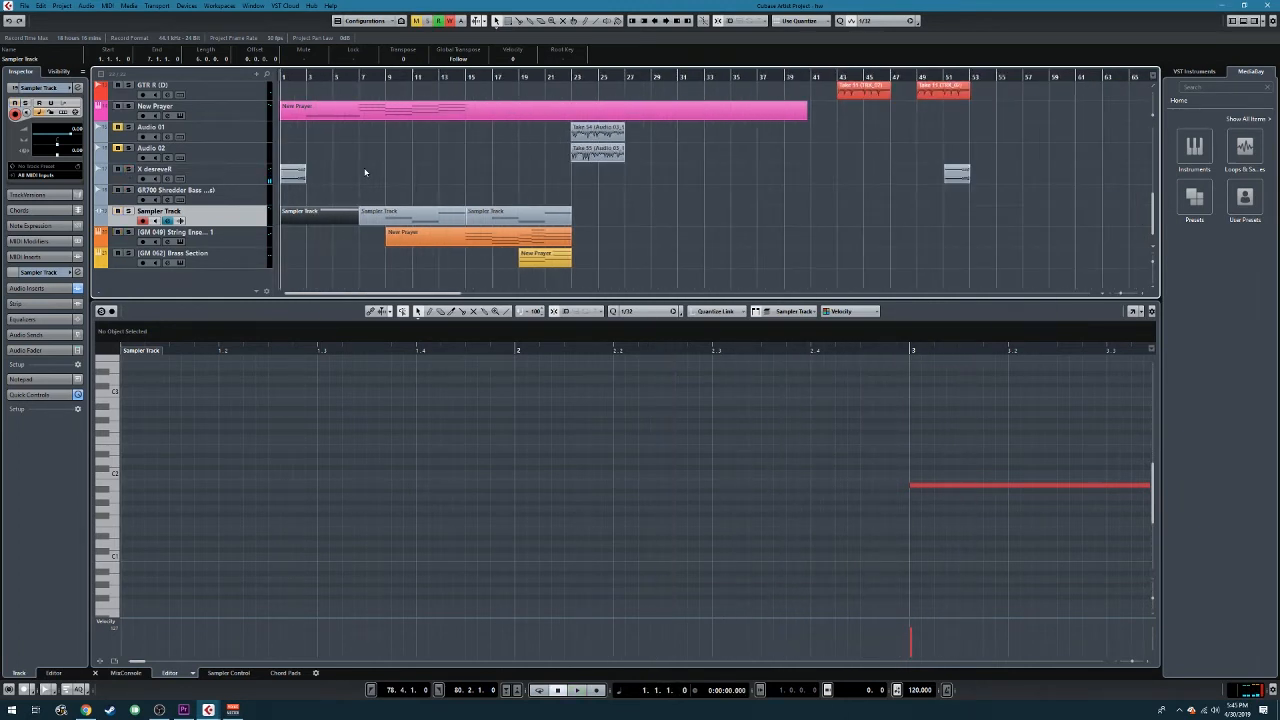
scroll(362, 172, "up", 1)
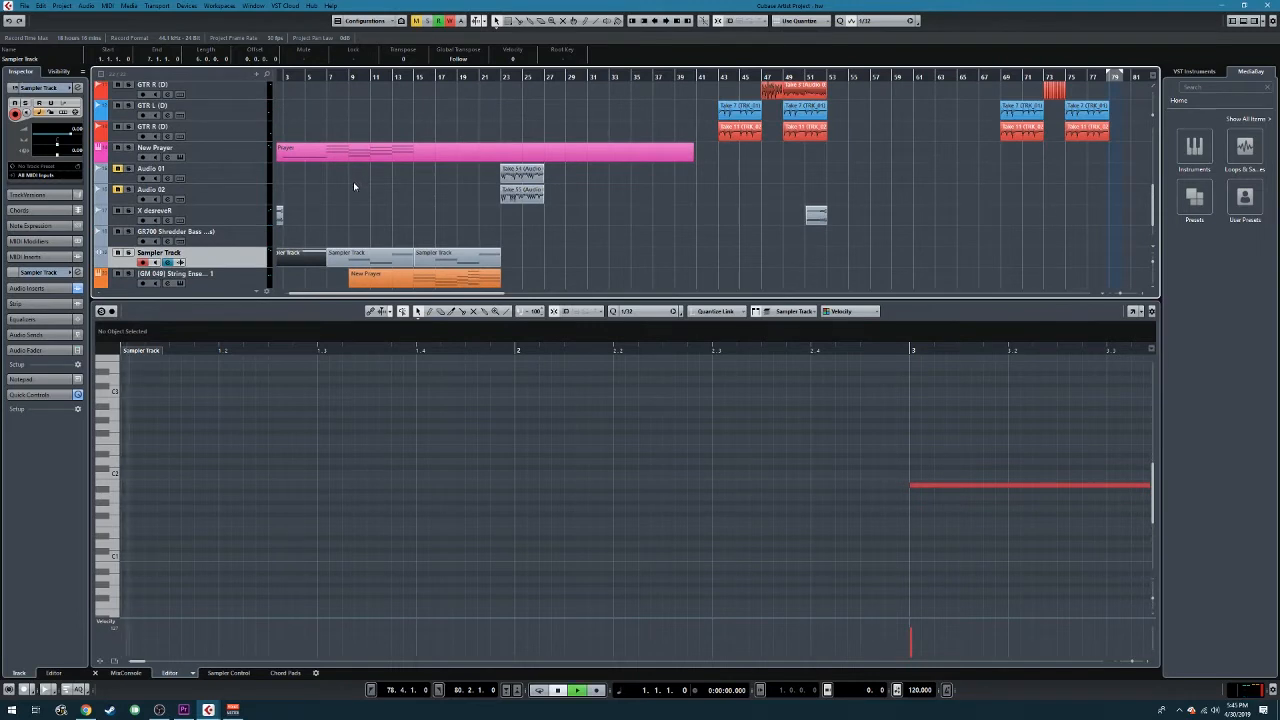
scroll(363, 201, "up", 5)
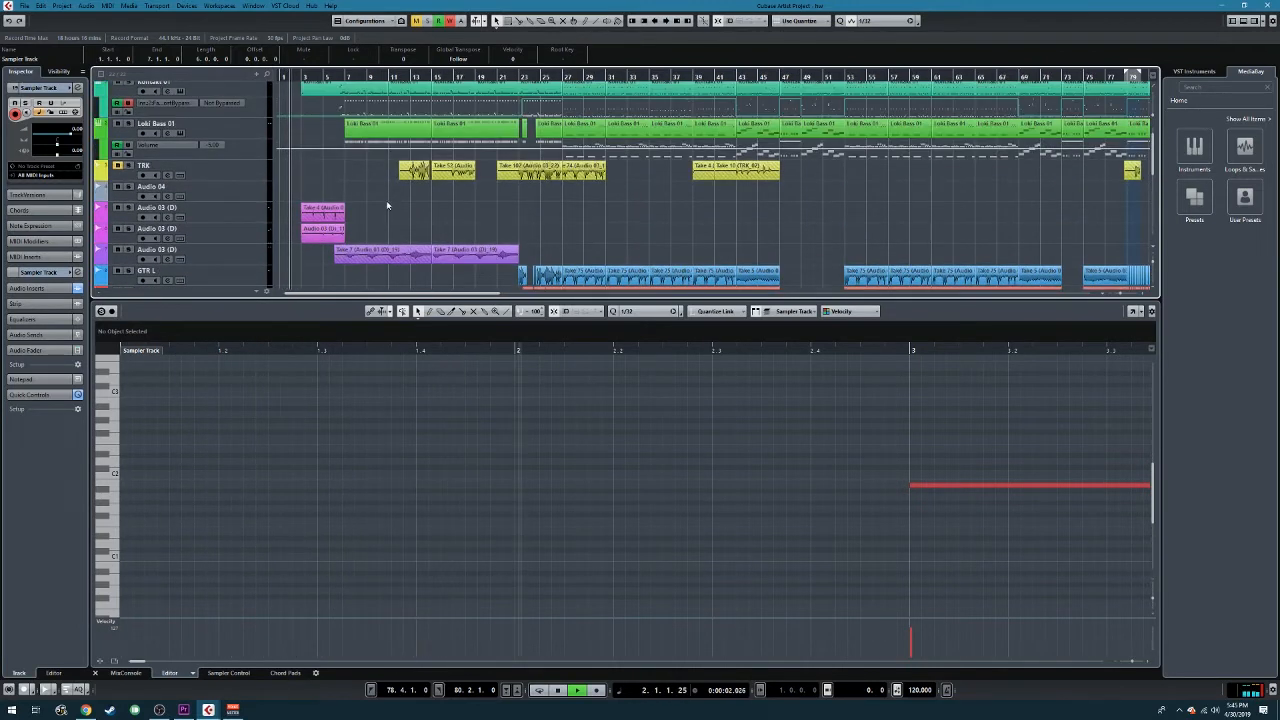
scroll(387, 206, "up", 1)
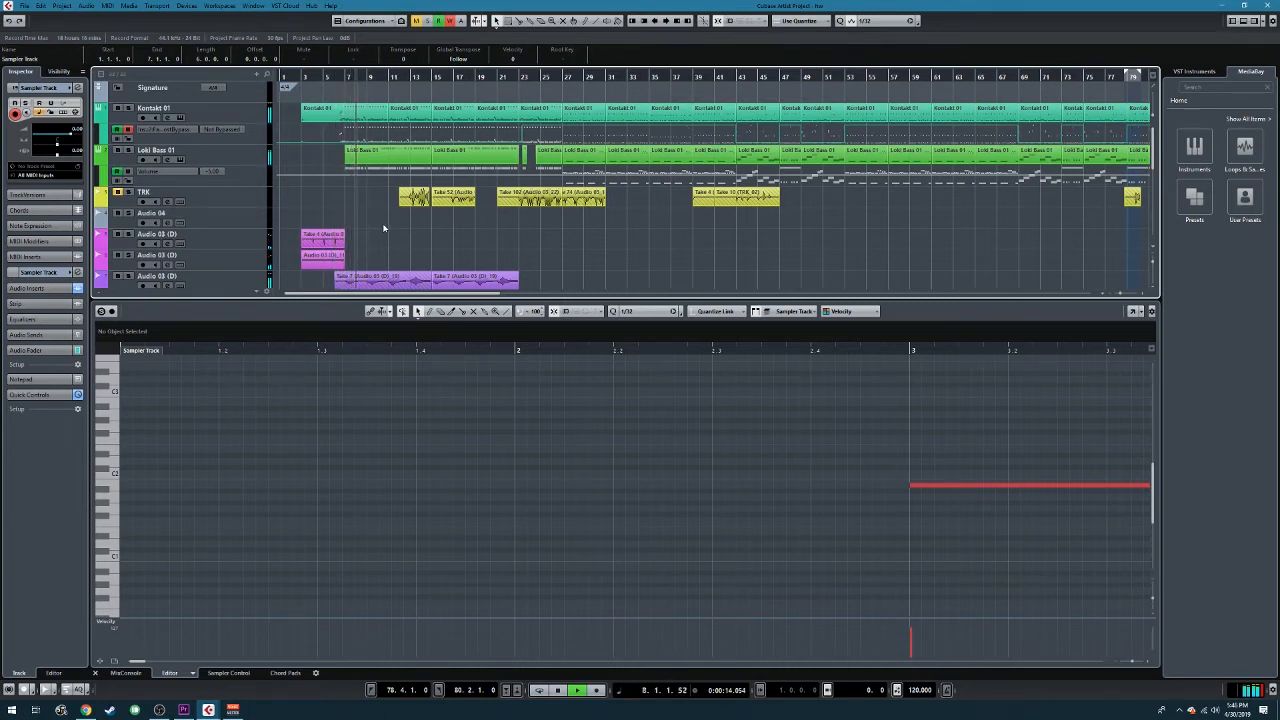
scroll(383, 229, "down", 3)
scroll(385, 220, "down", 3)
scroll(385, 220, "down", 2)
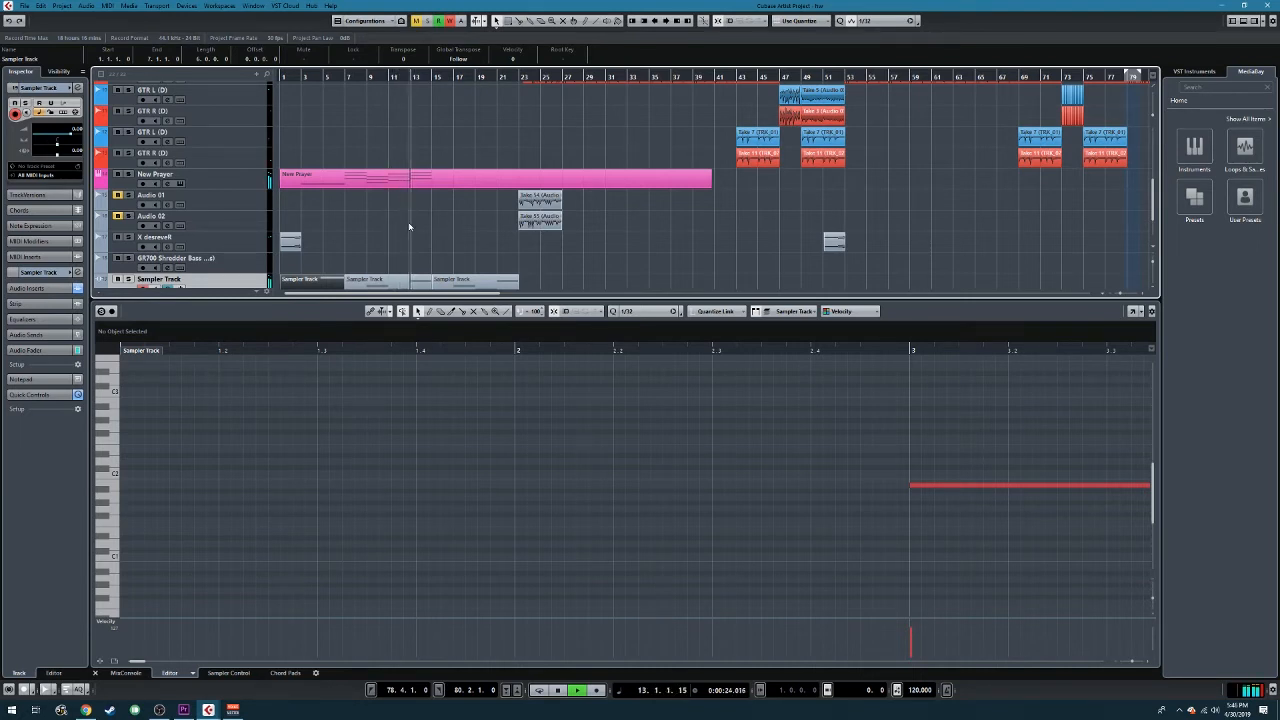
scroll(409, 221, "up", 4)
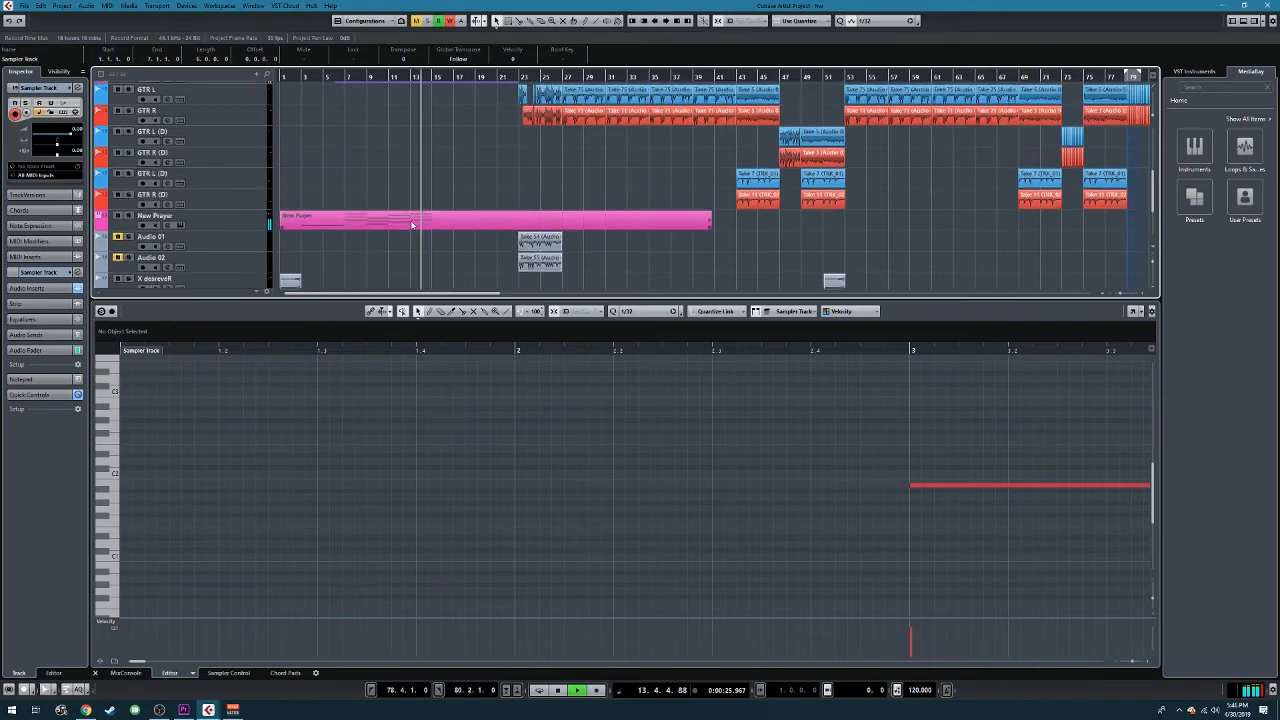
scroll(415, 215, "up", 2)
scroll(415, 215, "up", 1)
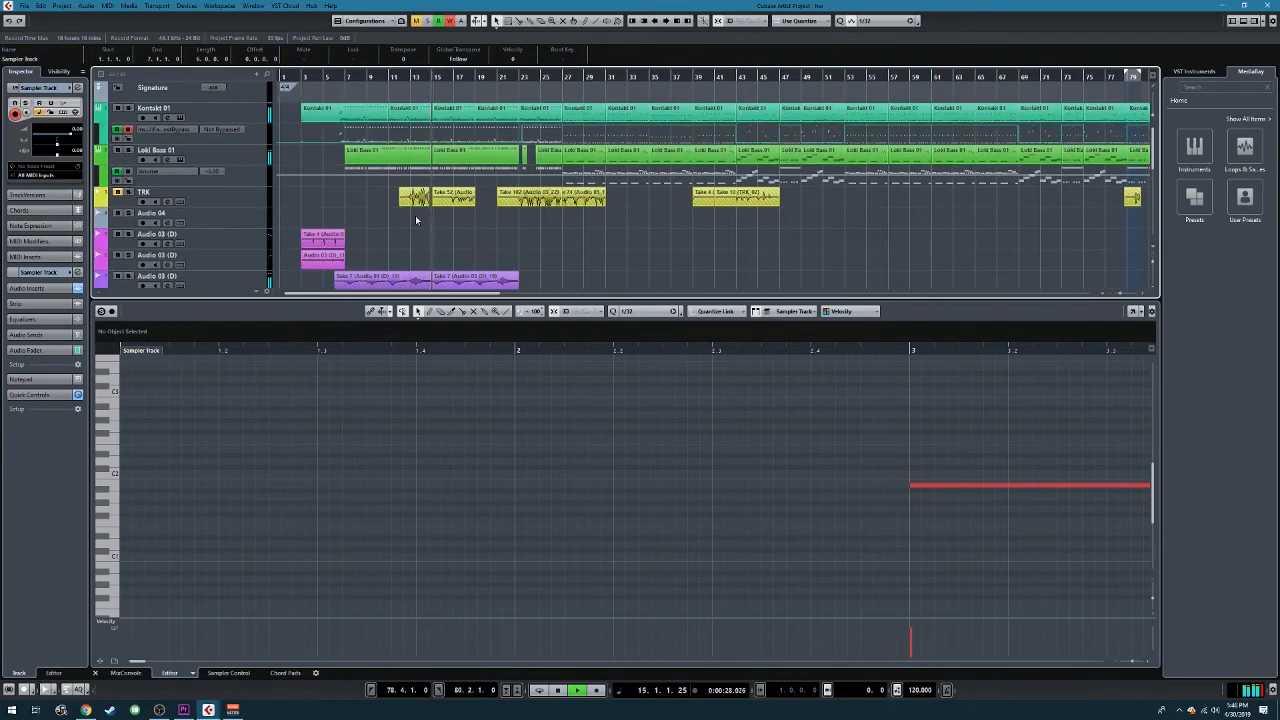
scroll(423, 228, "down", 4)
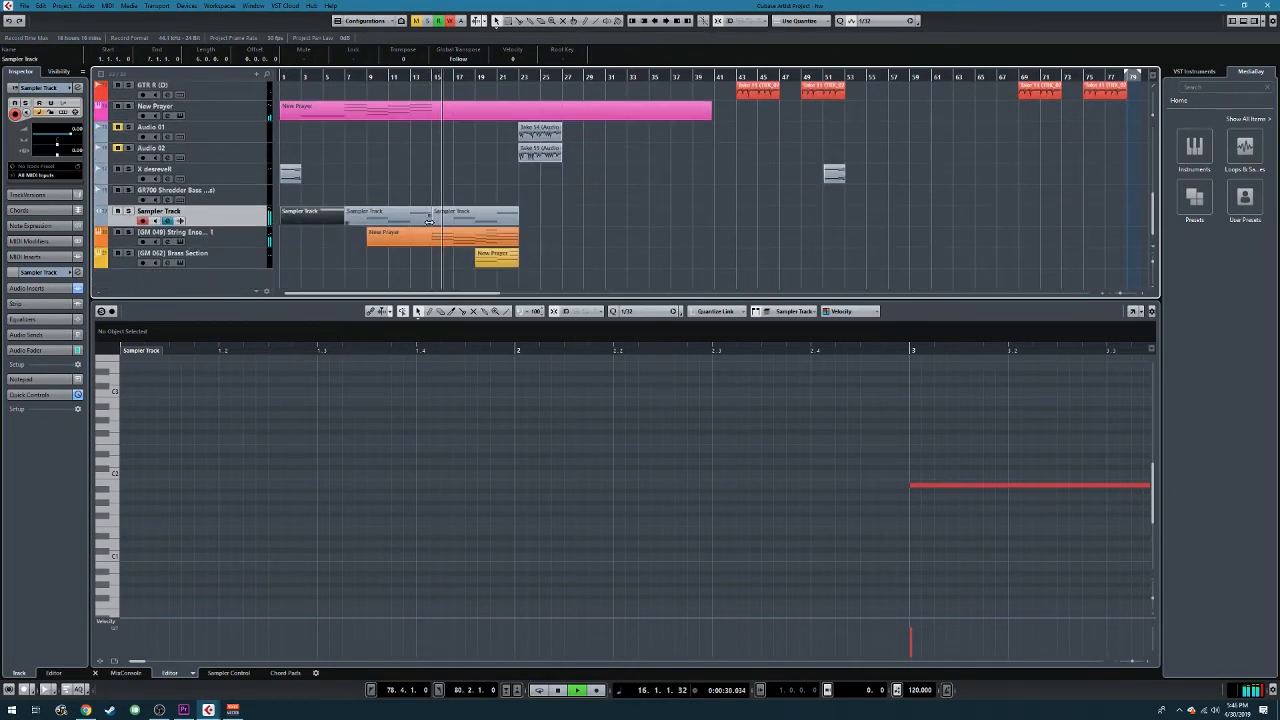
scroll(443, 214, "up", 4)
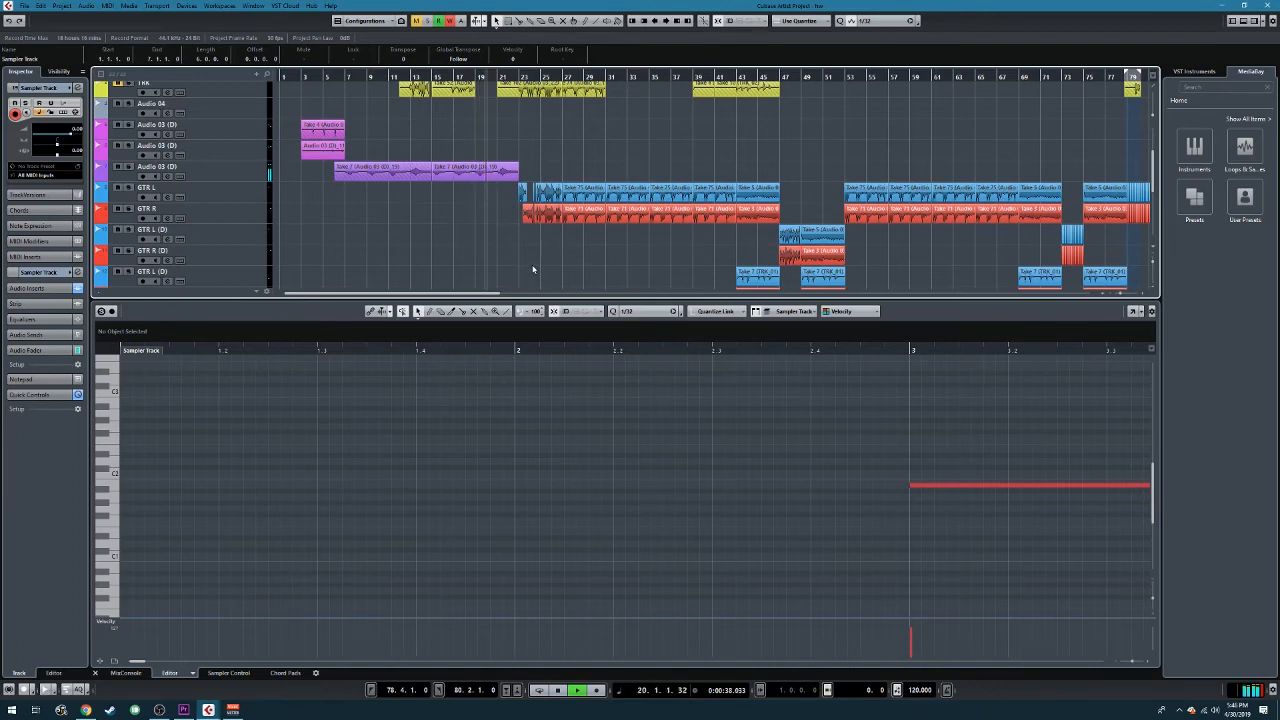
scroll(530, 278, "down", 3)
scroll(601, 241, "up", 2)
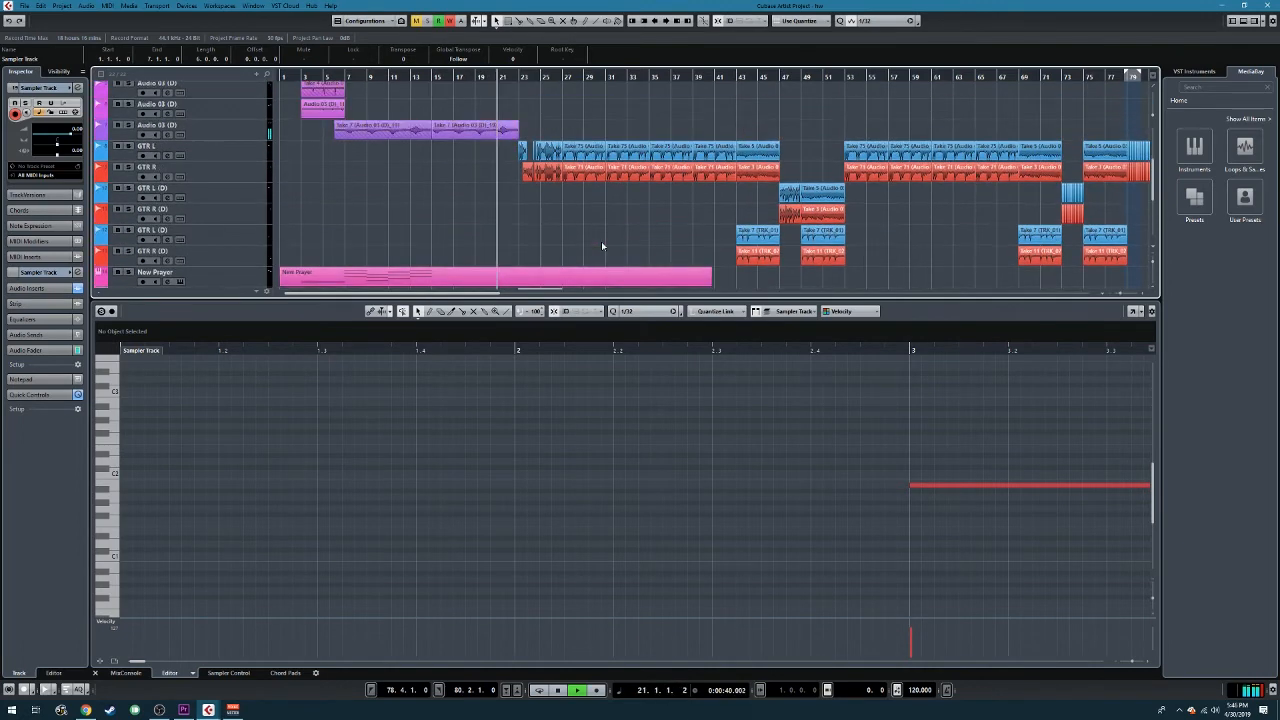
scroll(601, 241, "down", 4)
scroll(605, 240, "up", 3)
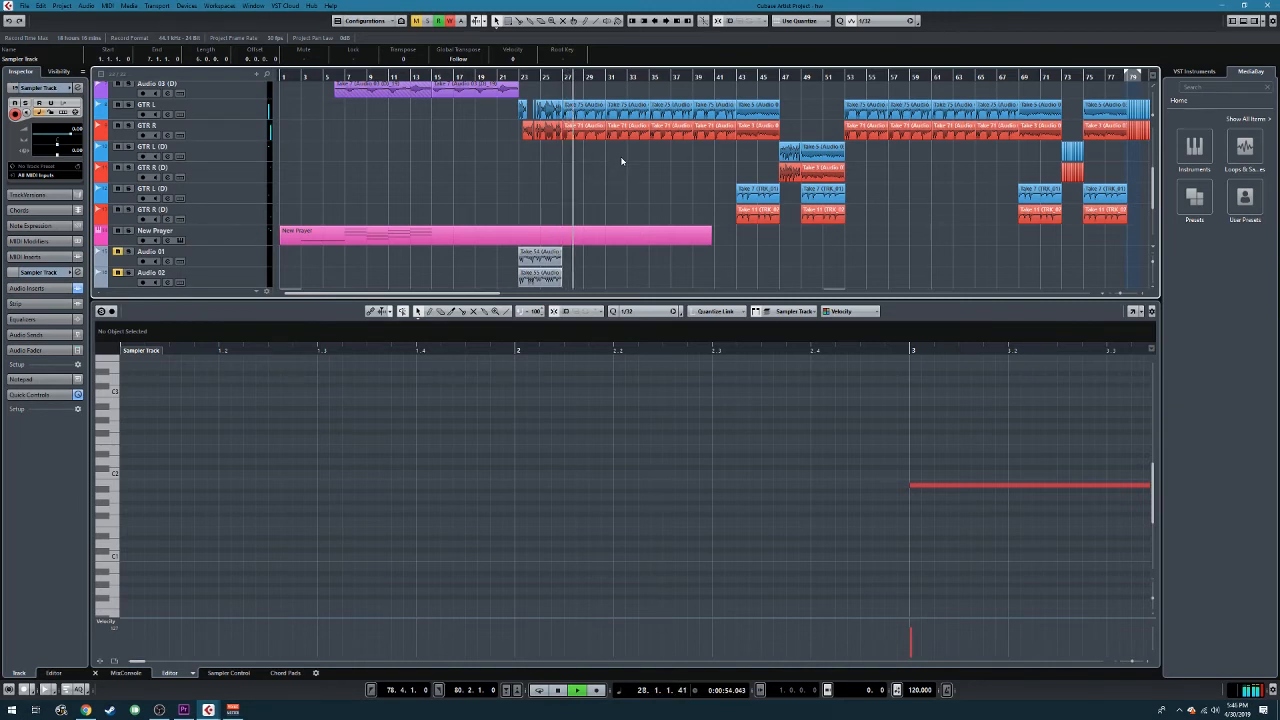
scroll(611, 165, "up", 6)
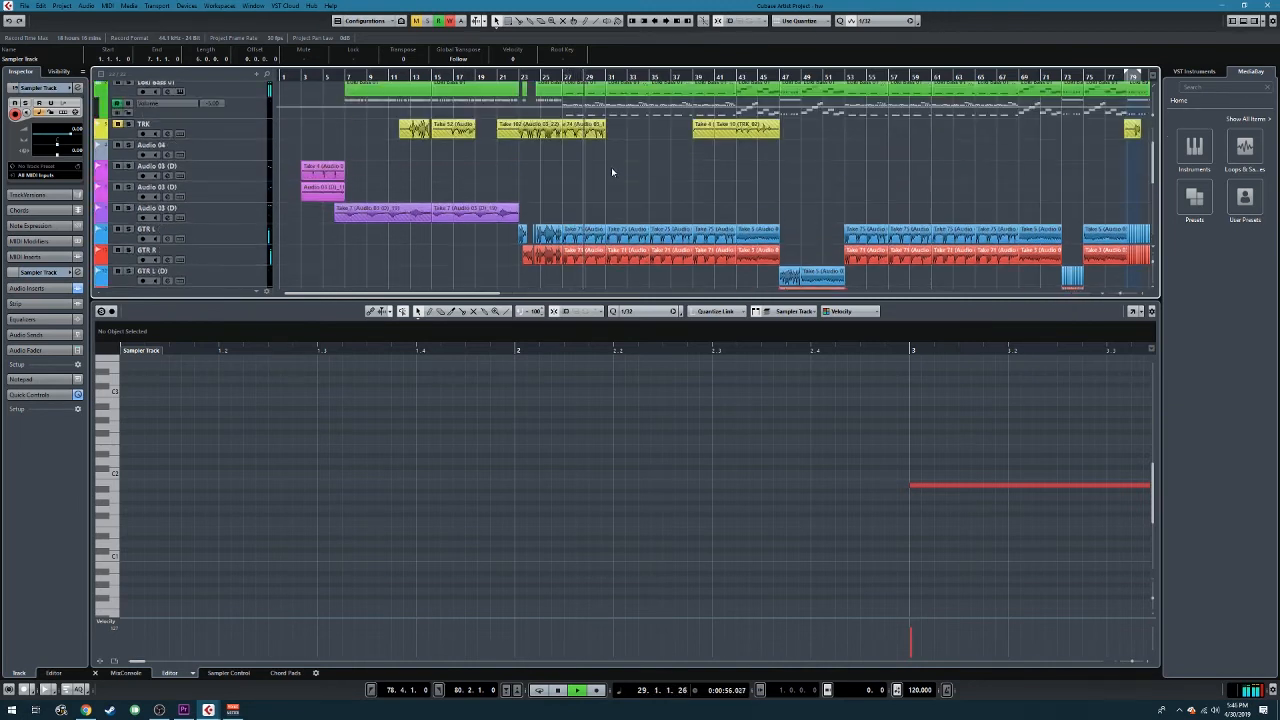
scroll(612, 175, "down", 5)
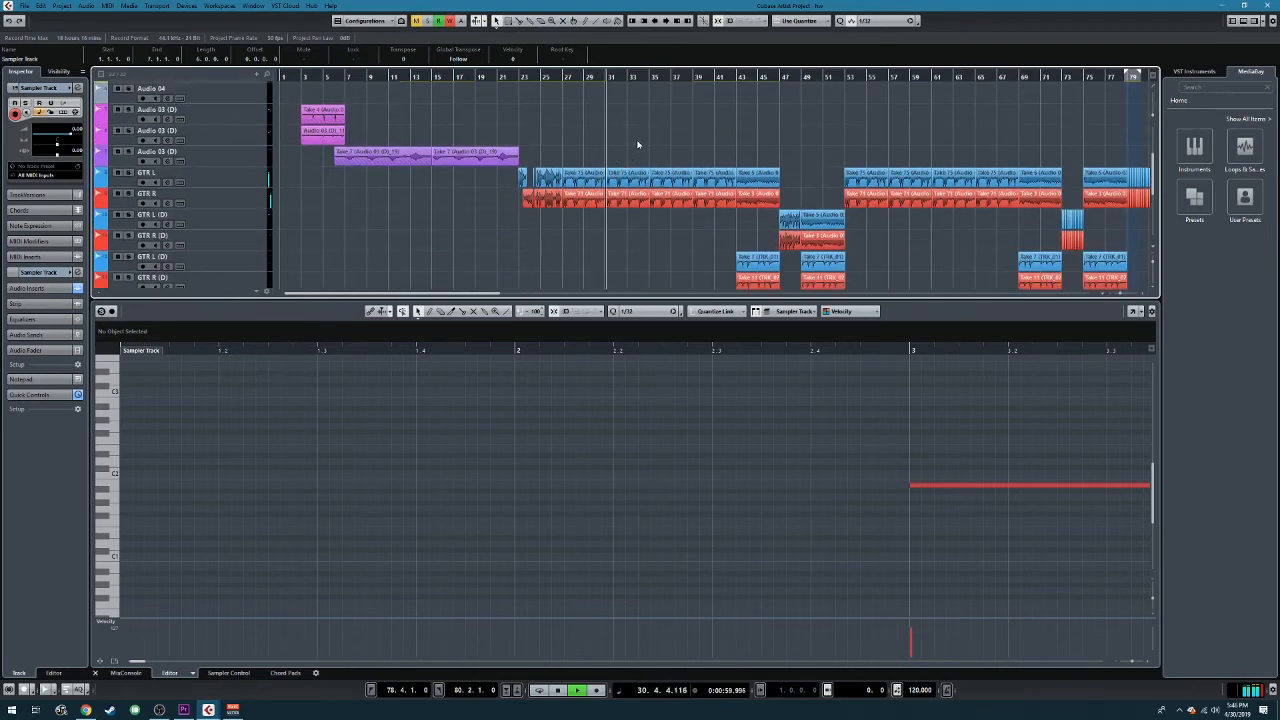
scroll(686, 164, "up", 3)
scroll(691, 170, "up", 1)
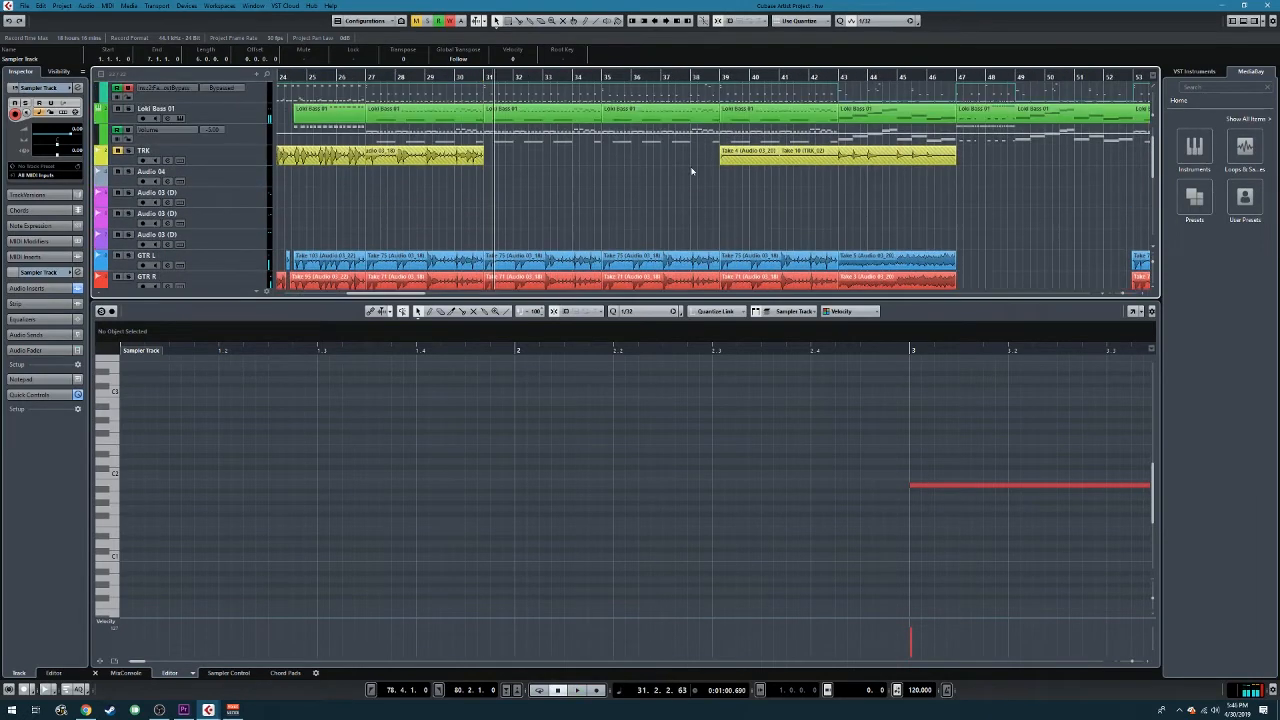
- Solo the lower GTR L (D) and GTR R (D) pair and play it from just before bar 43, then remove the solo
scroll(689, 172, "down", 1)
scroll(687, 173, "right", 3)
scroll(687, 173, "down", 1)
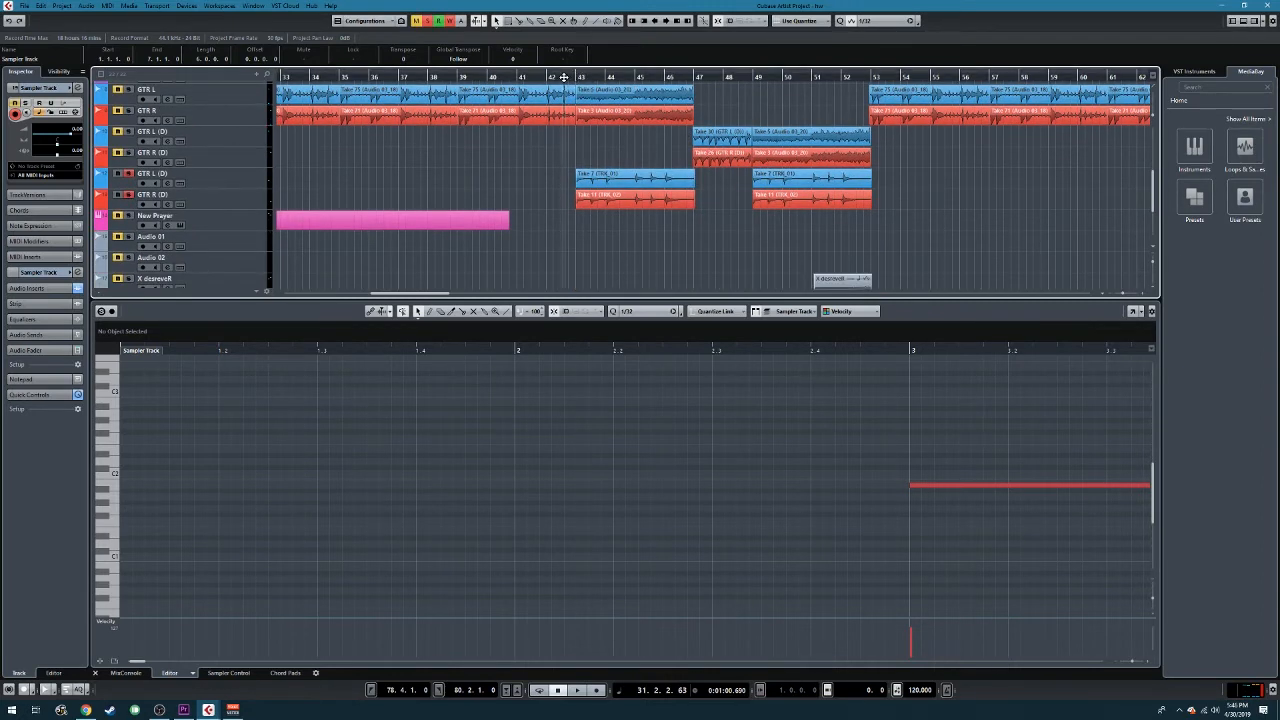
scroll(601, 226, "left", 4)
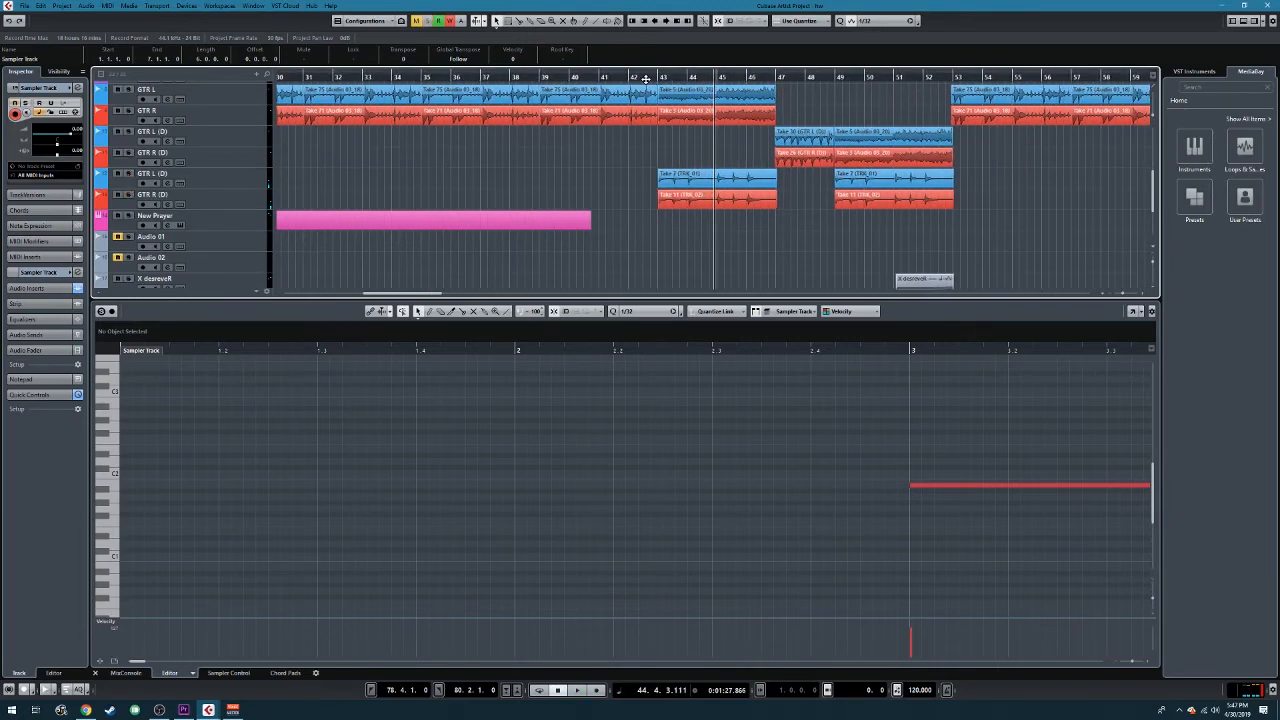
- Place the playhead just before bar 43 and examine the guitar clips from bar 47 through the chopped takes around bars 73 to 83
scroll(785, 168, "right", 20)
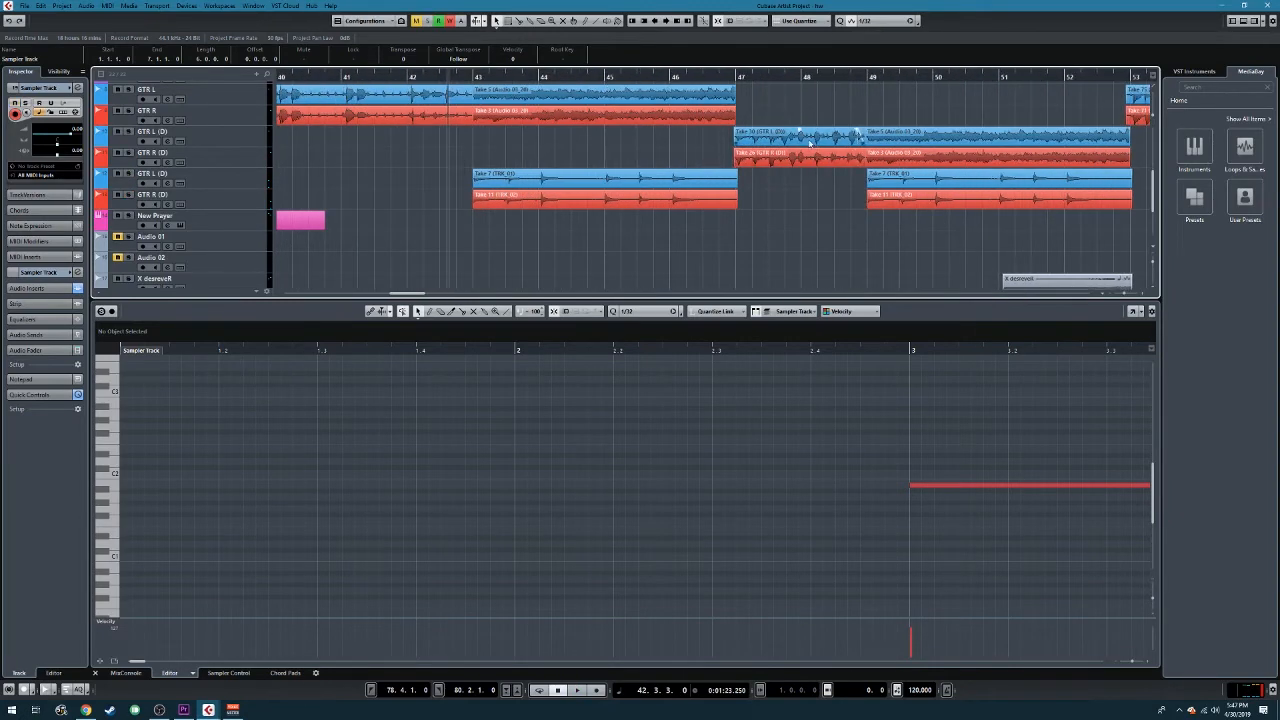
scroll(600, 172, "up", 5)
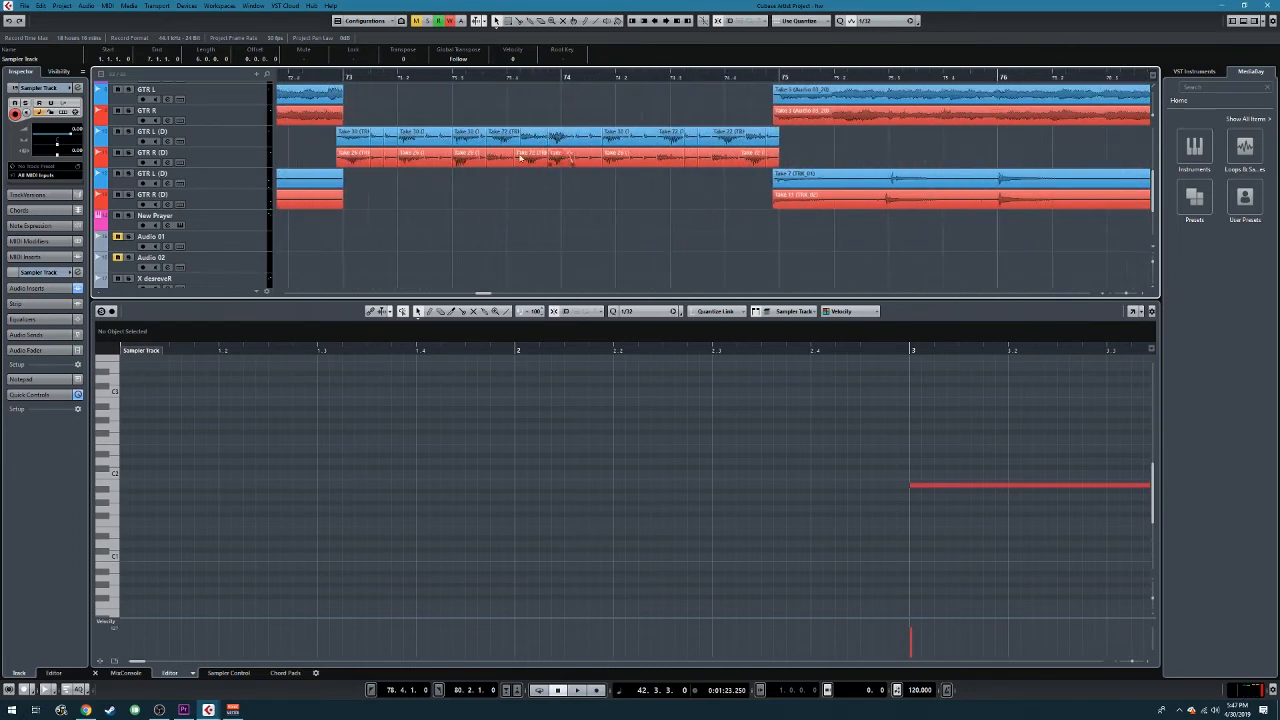
scroll(485, 170, "down", 5)
scroll(491, 171, "up", 1)
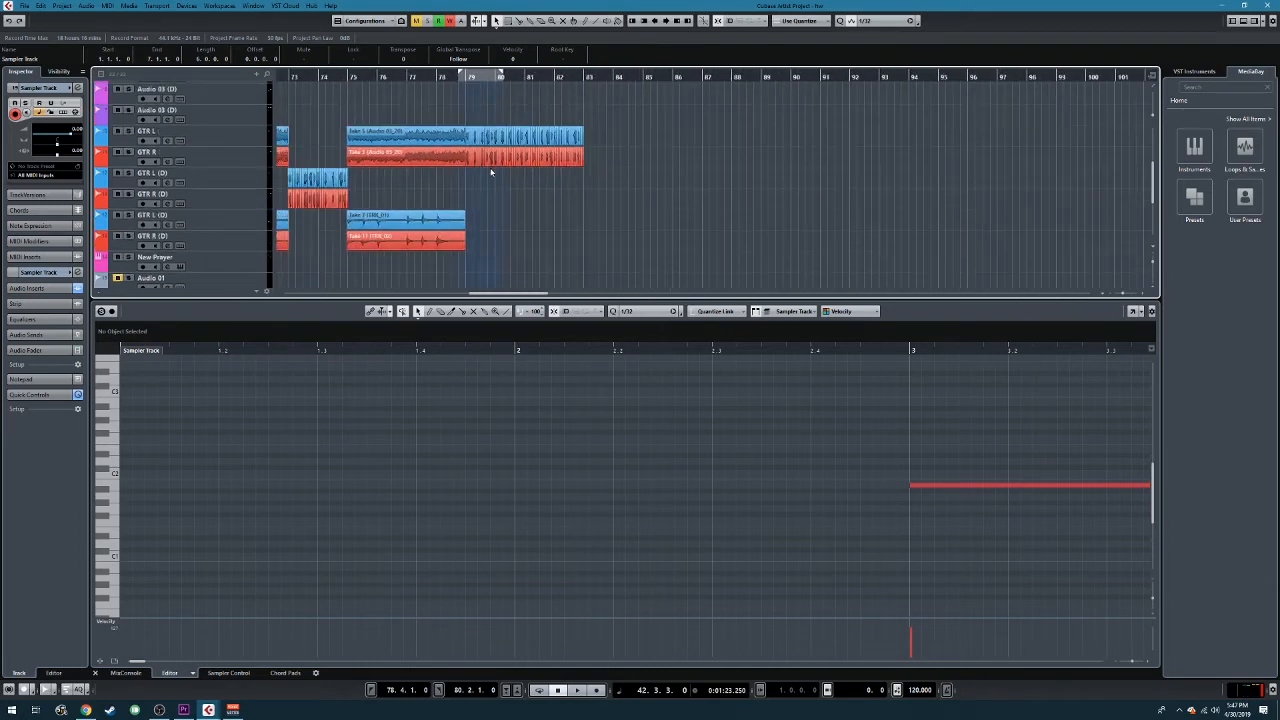
scroll(498, 171, "left", 15)
- Play the full mix from just before bar 43 to about bar 54, looking over the bass, drum and layered guitar tracks
scroll(620, 179, "up", 4)
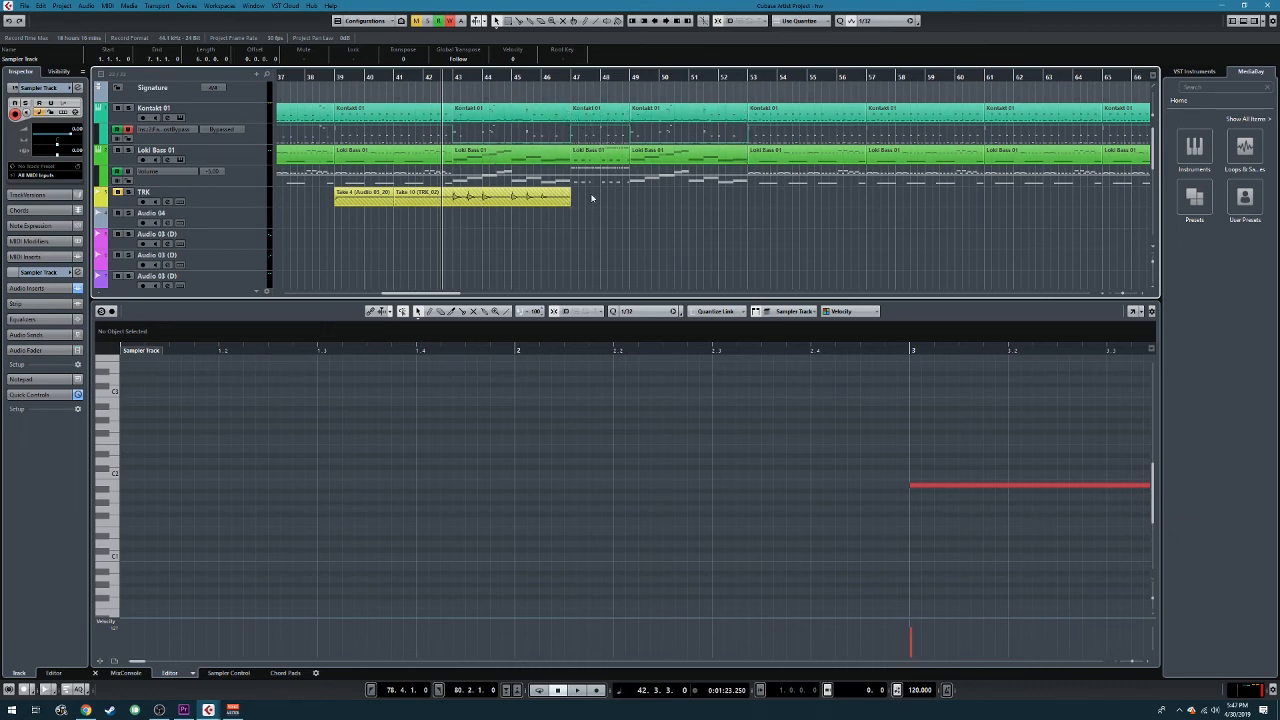
scroll(591, 198, "down", 5)
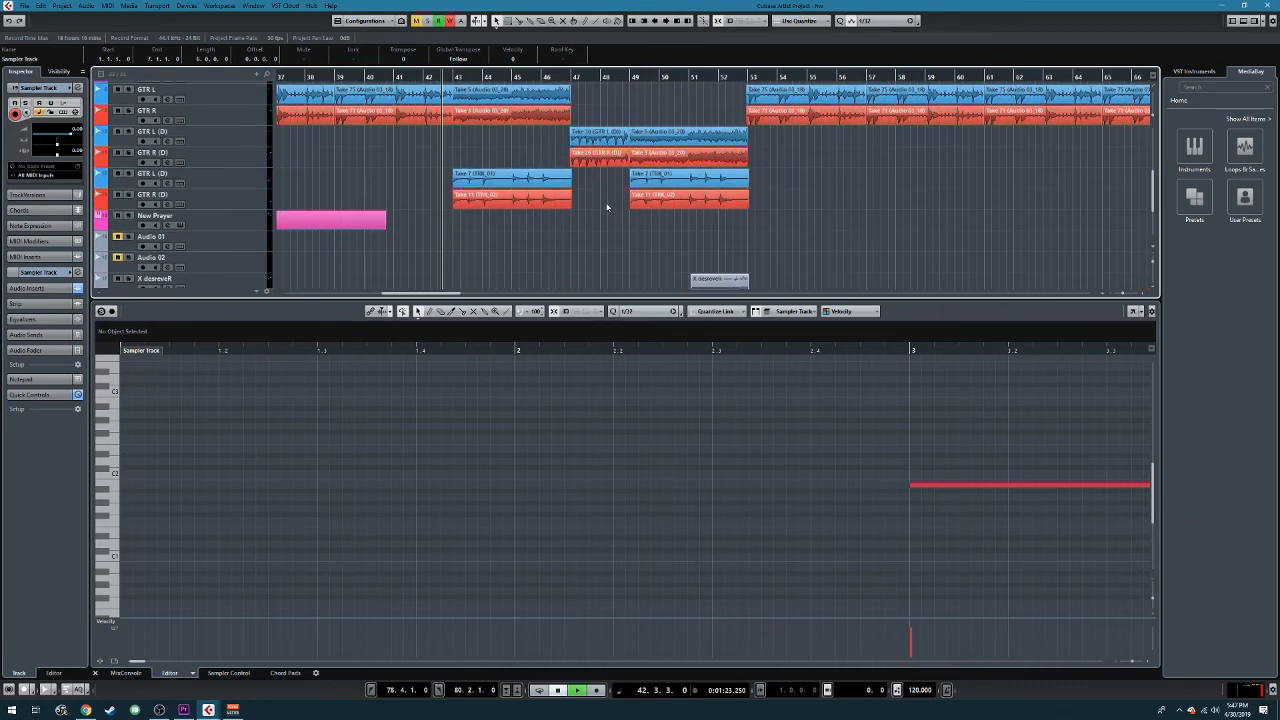
key("space")
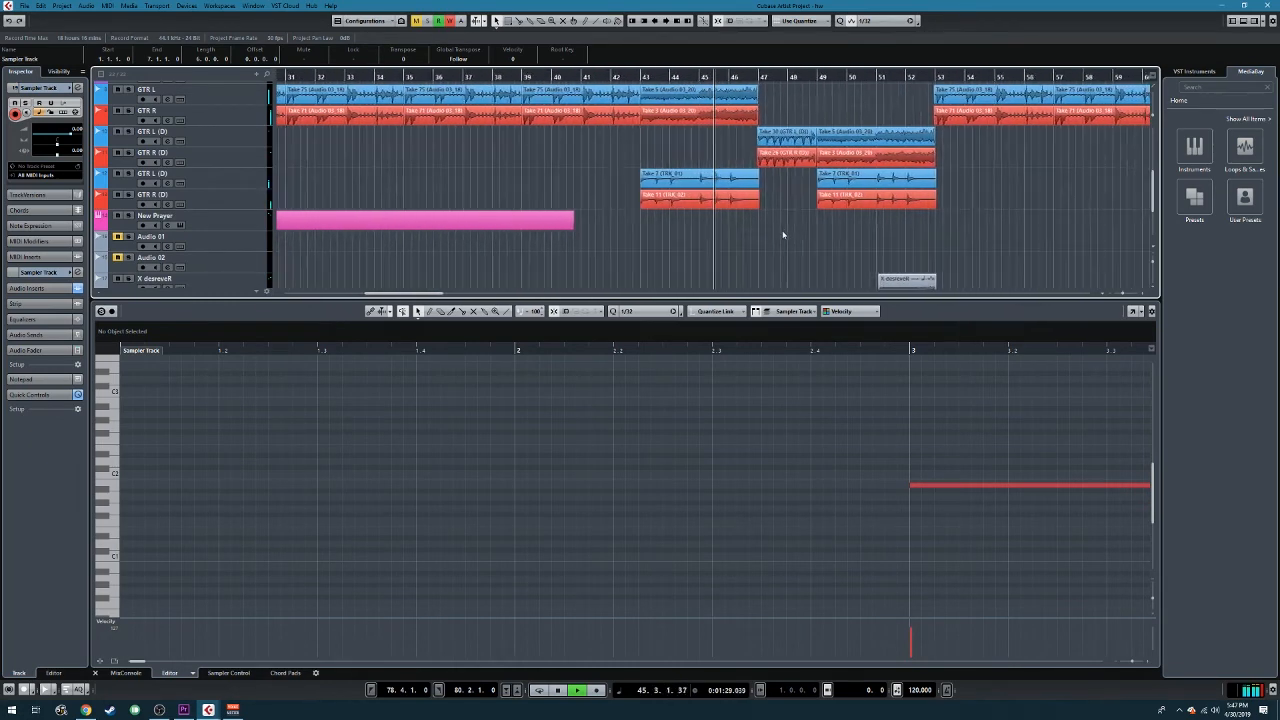
scroll(780, 228, "up", 5)
scroll(777, 224, "down", 2)
scroll(777, 224, "down", 3)
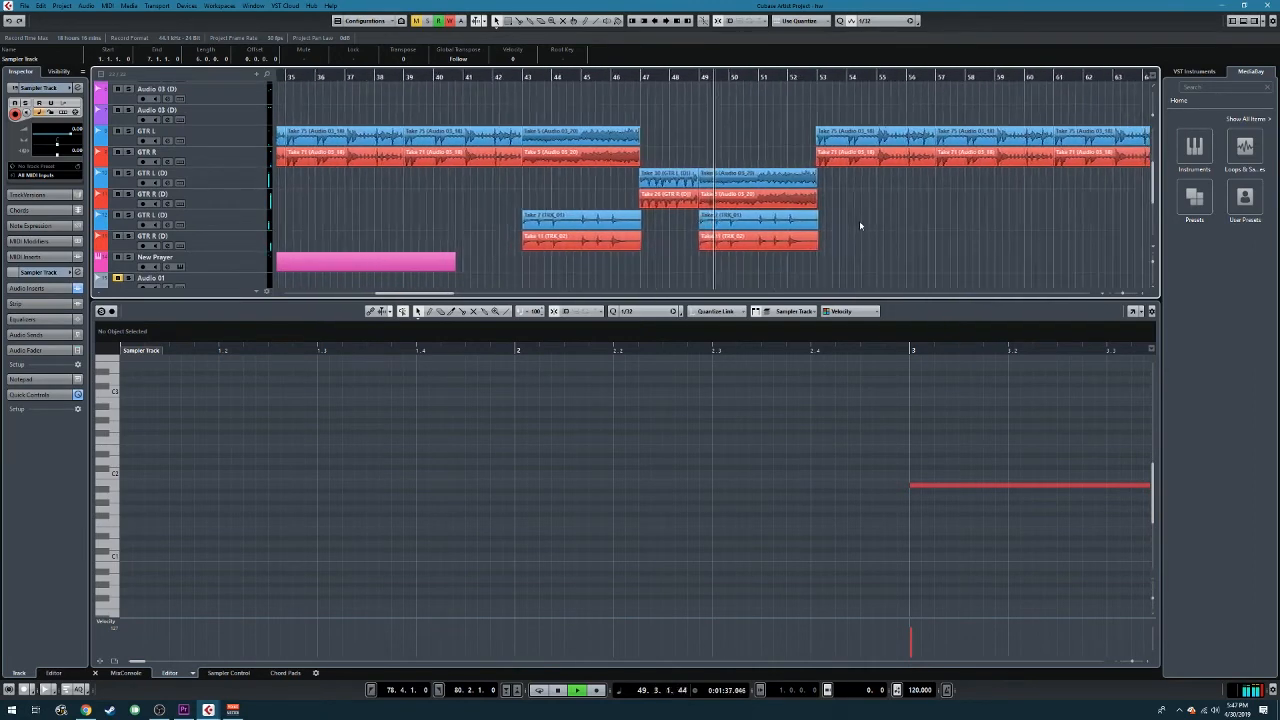
scroll(850, 218, "up", 5)
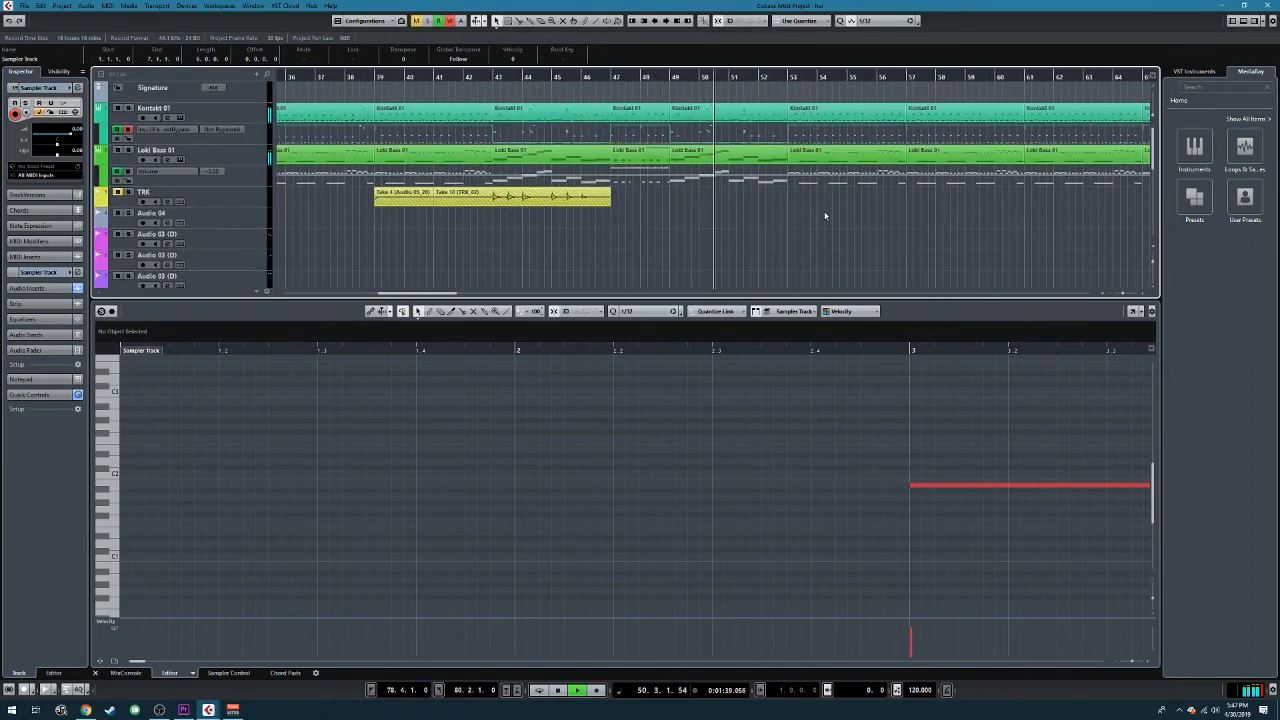
scroll(823, 209, "down", 2)
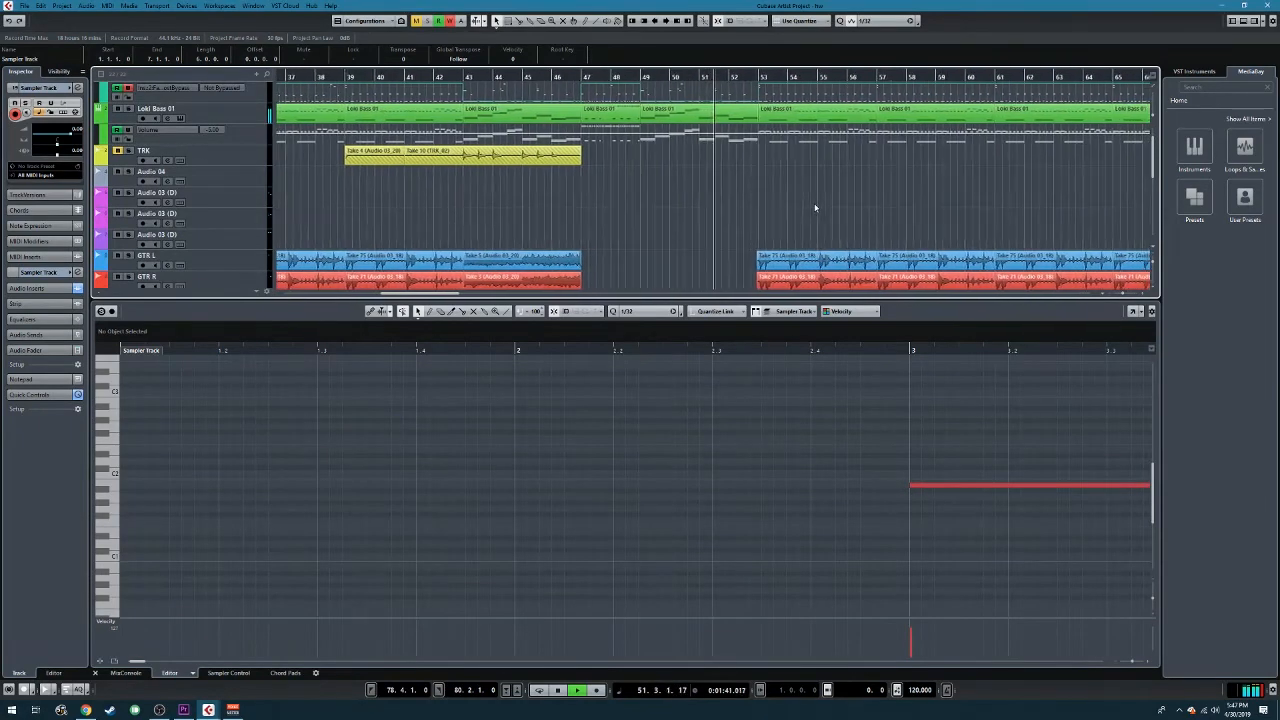
scroll(810, 208, "down", 2)
scroll(810, 208, "down", 6)
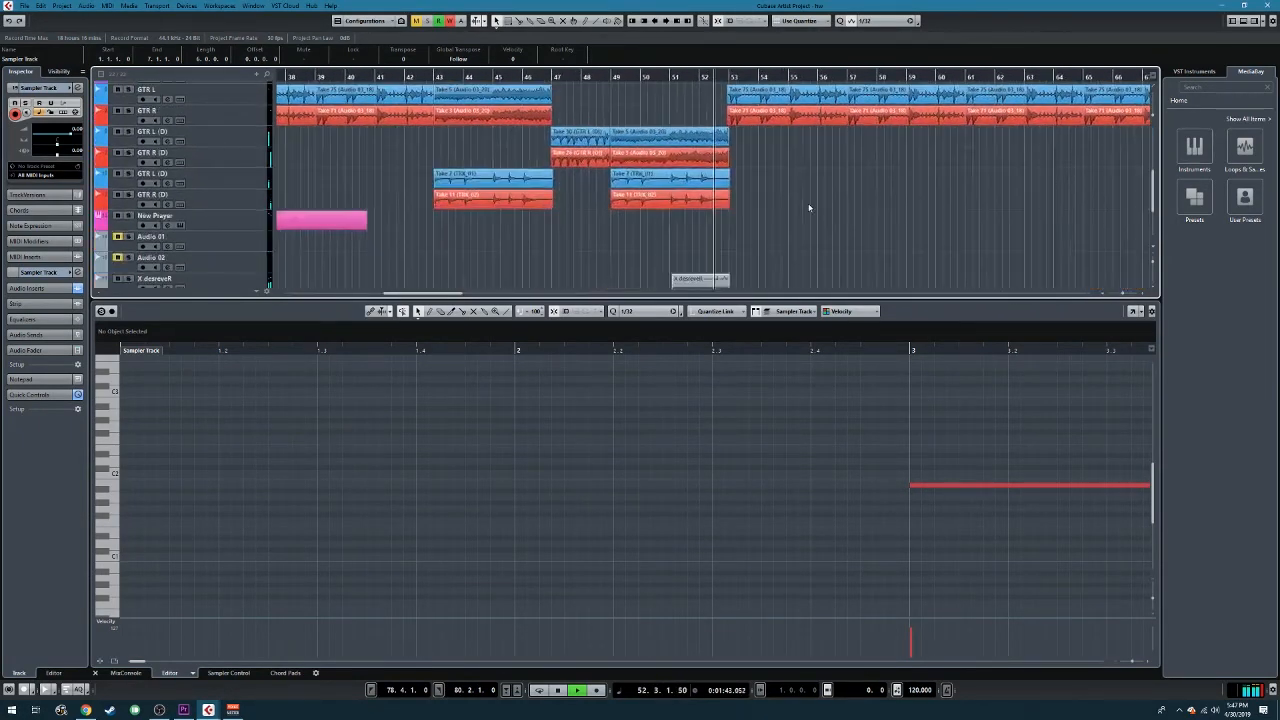
scroll(810, 208, "down", 4)
scroll(810, 208, "up", 4)
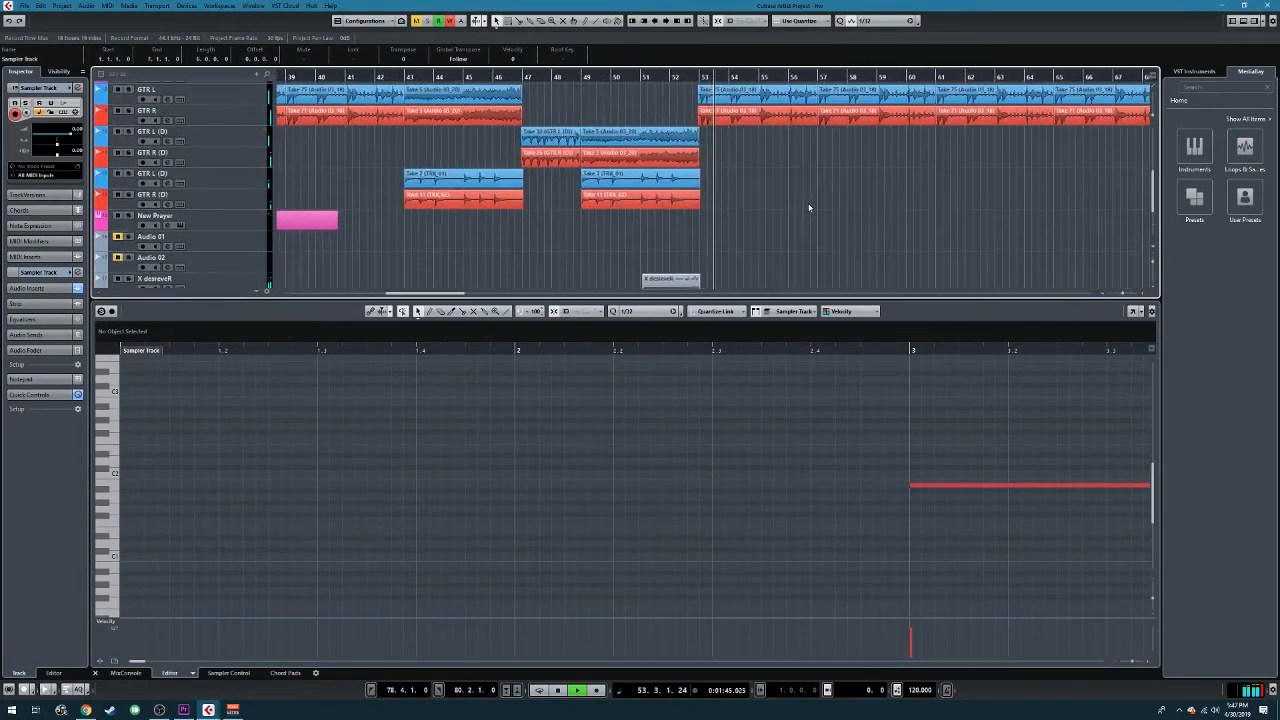
key("space")
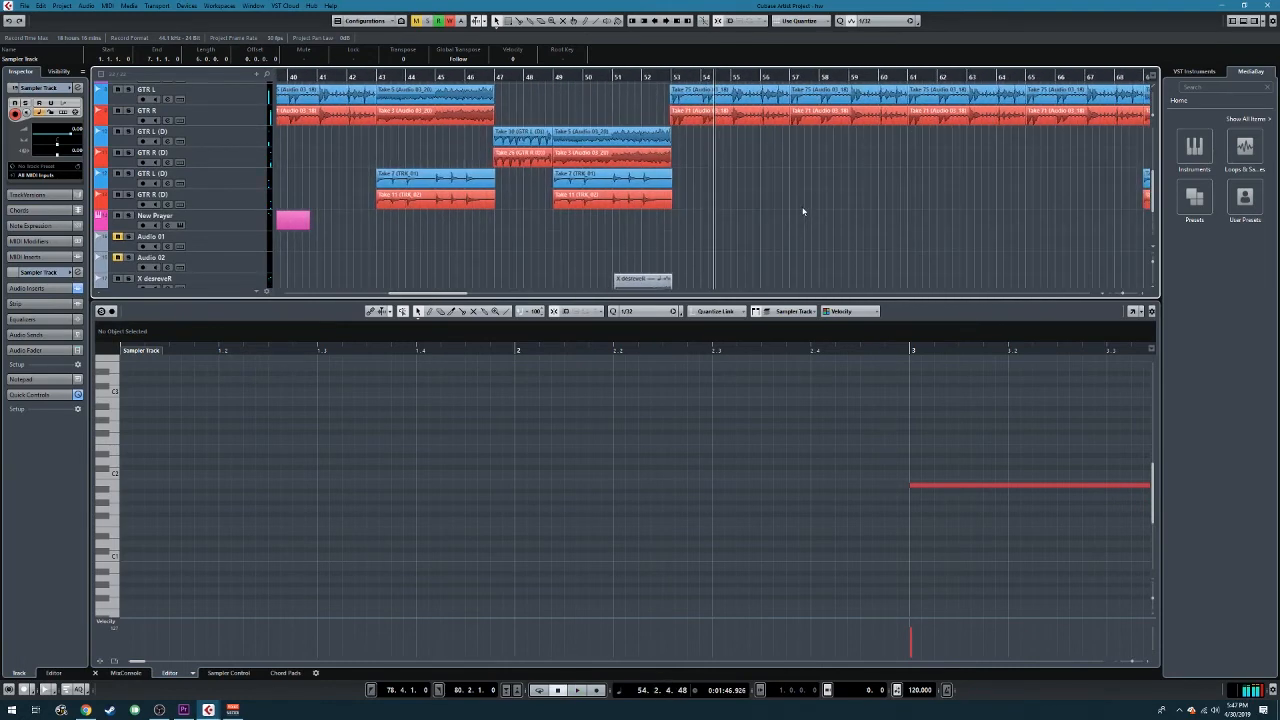
- Look over the whole arrangement from the Loki Bass track down to the brass section and along to the final guitar parts
scroll(760, 211, "up", 4)
scroll(690, 198, "down", 7)
scroll(691, 198, "up", 2)
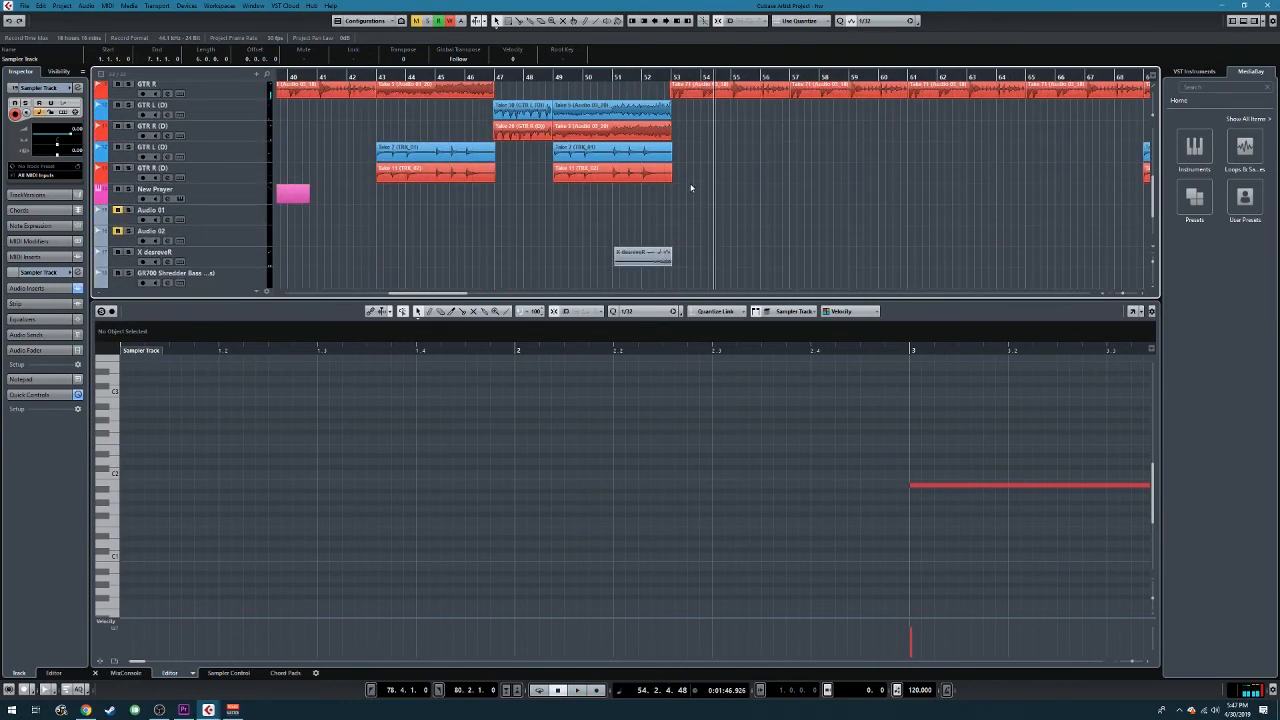
scroll(691, 188, "down", 4)
scroll(692, 187, "up", 5)
scroll(697, 182, "down", 6)
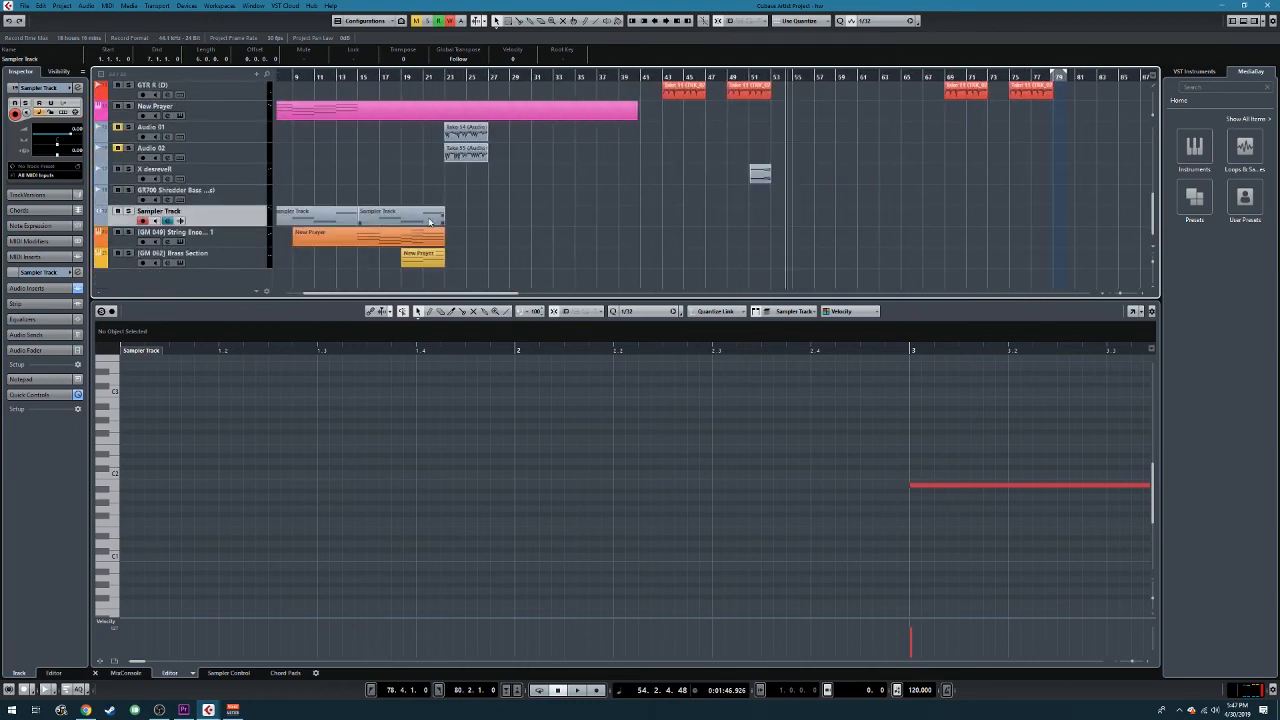
scroll(460, 208, "up", 6)
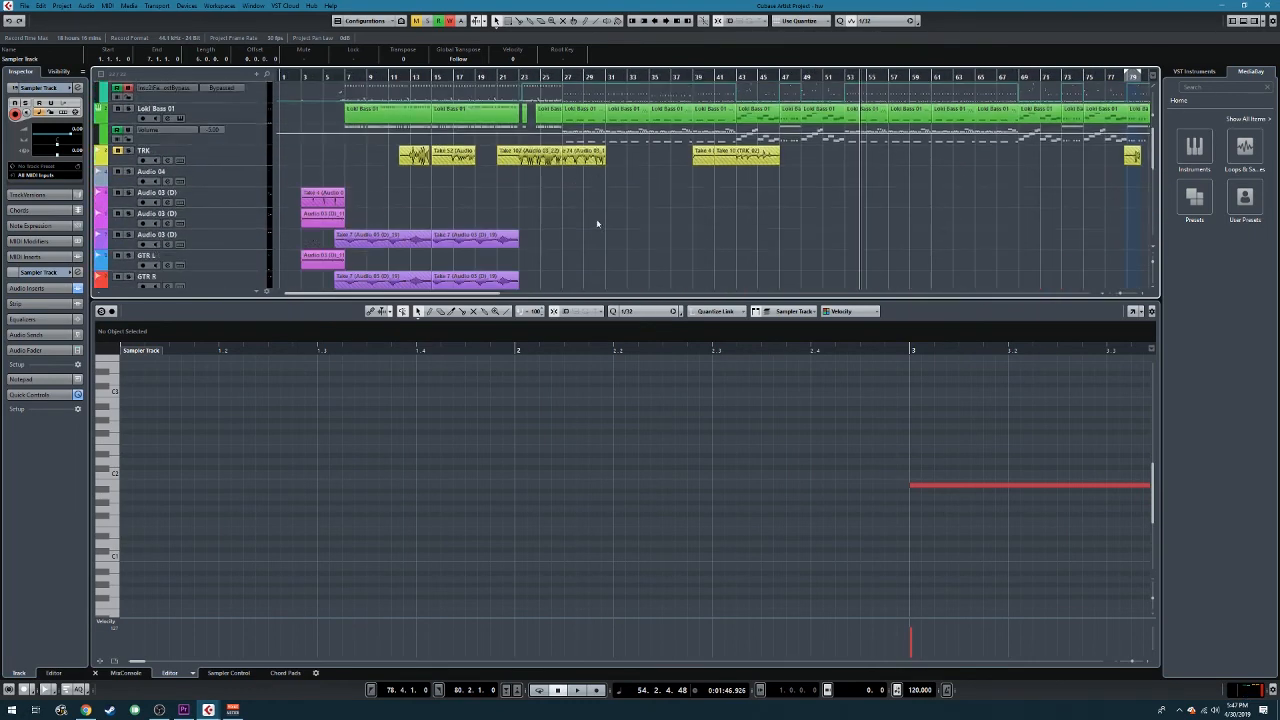
scroll(720, 224, "down", 5)
scroll(826, 186, "up", 1)
scroll(827, 180, "up", 5)
scroll(826, 170, "down", 4)
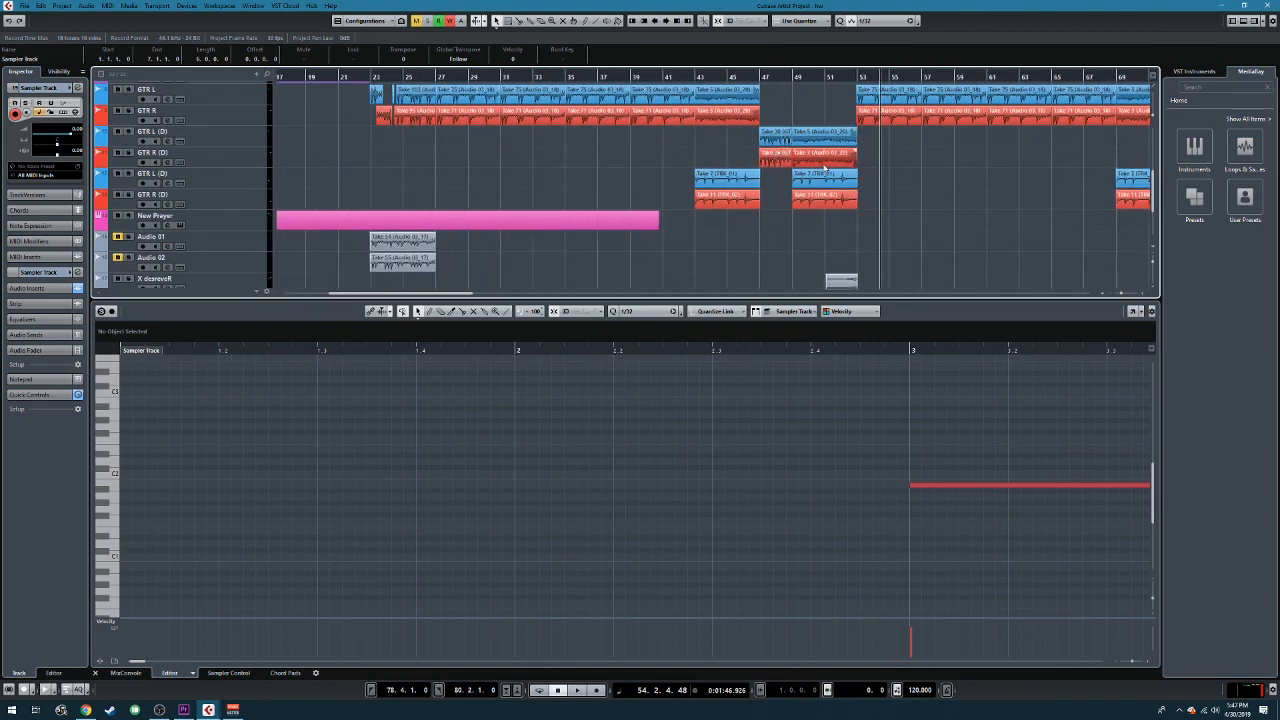
scroll(826, 171, "right", 5)
scroll(490, 160, "up", 5)
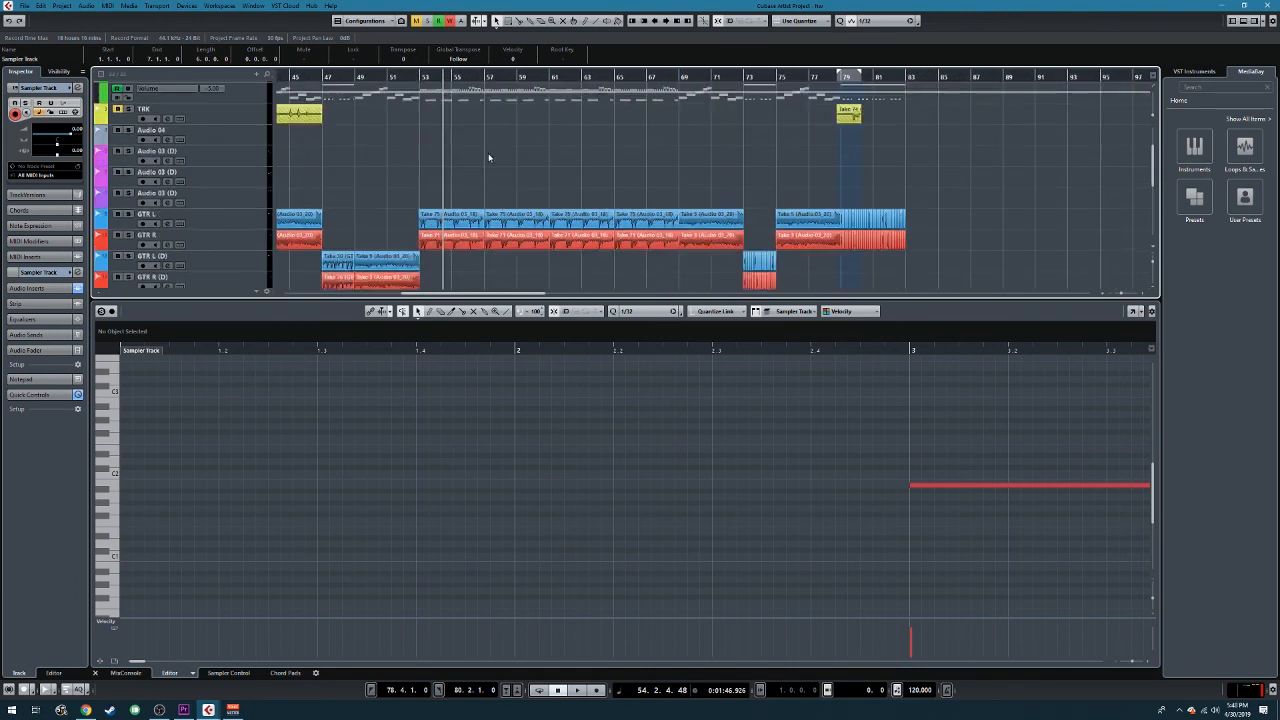